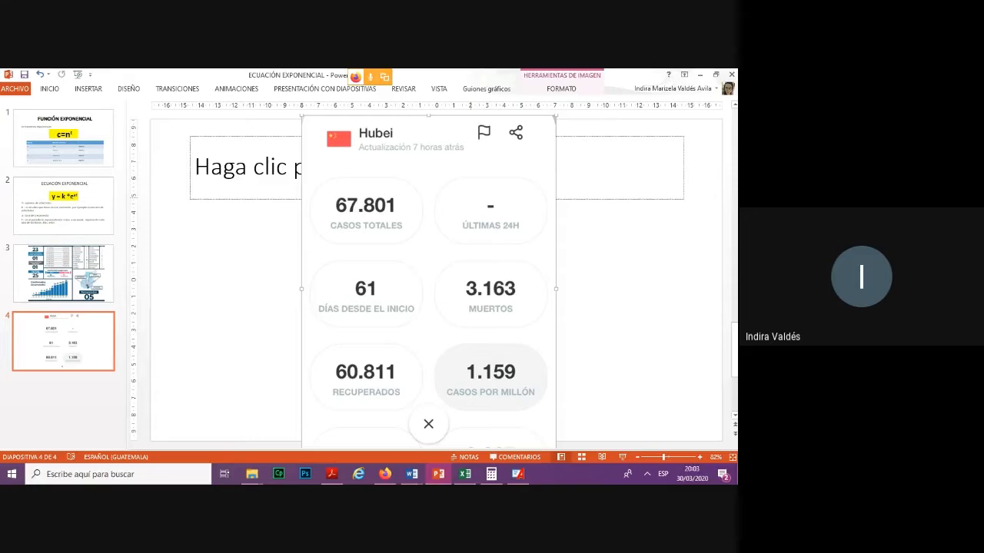
# Switch to the blank Excel workbook and enter the headers fecha, día and infectados in cells A2 to C2
pyautogui.press('Escape')
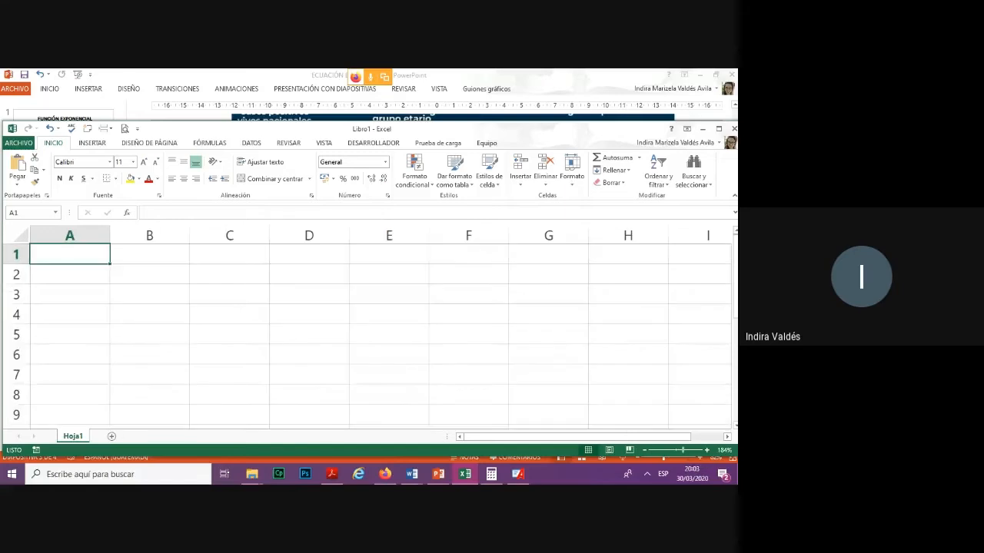
pyautogui.click(193, 314)
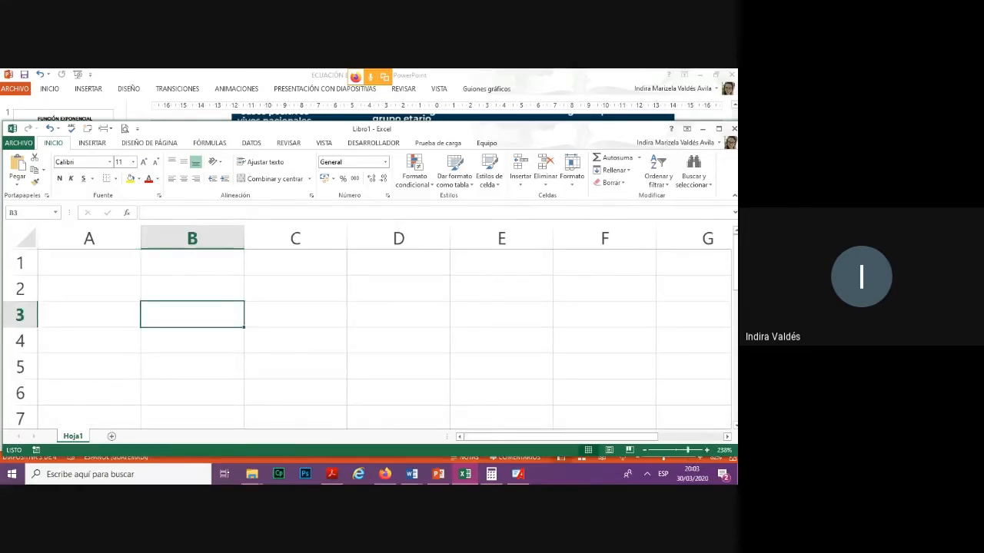
pyautogui.click(89, 263)
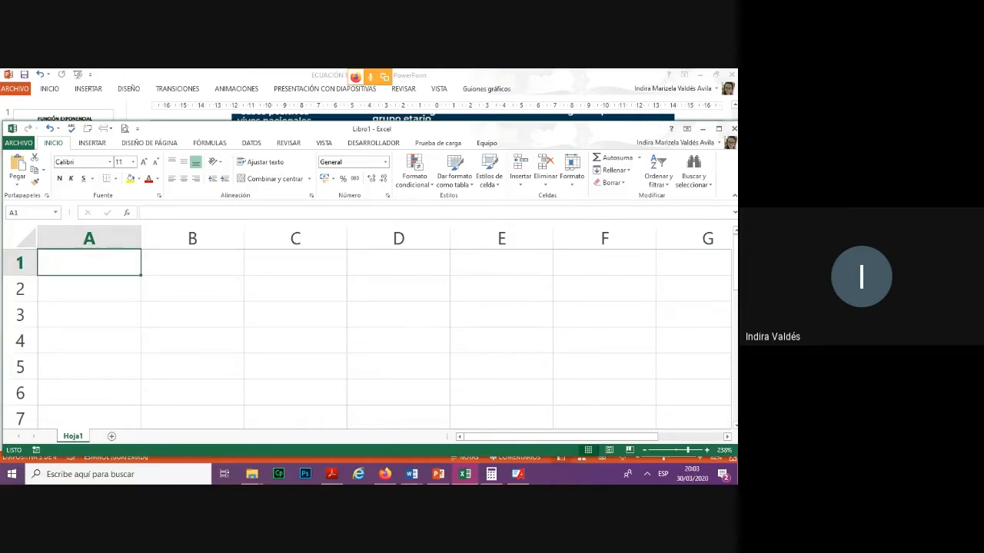
pyautogui.click(89, 288)
pyautogui.write('fecha')
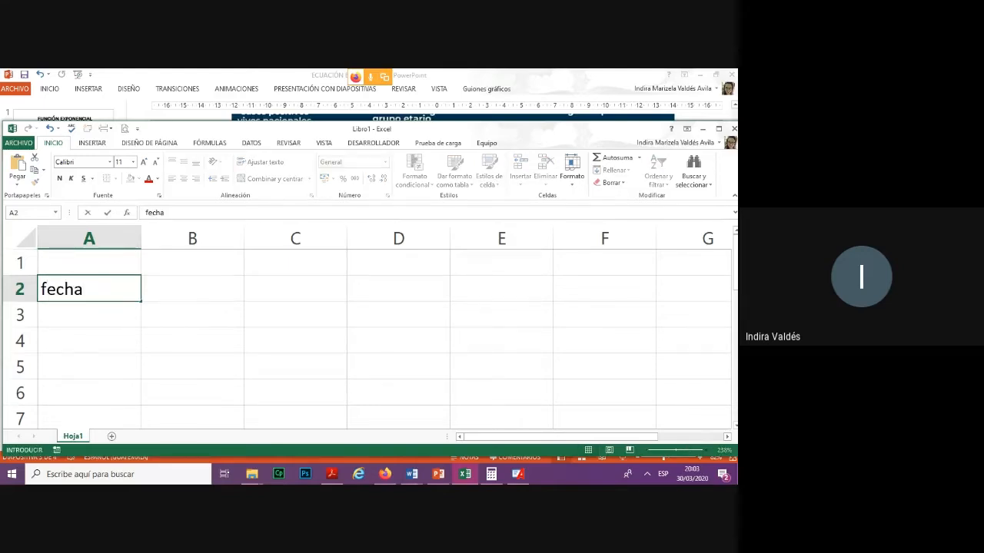
pyautogui.click(192, 288)
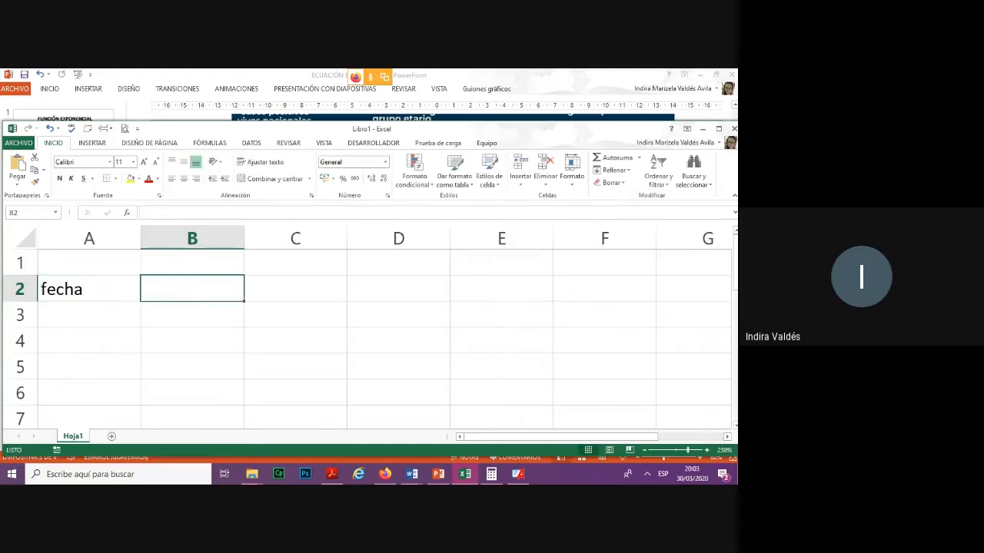
pyautogui.write('día')
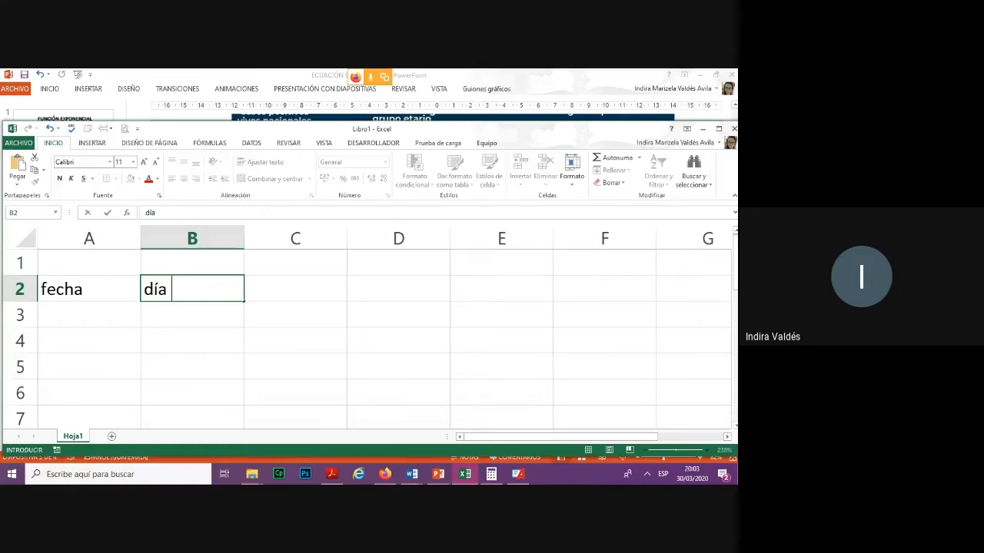
pyautogui.click(295, 288)
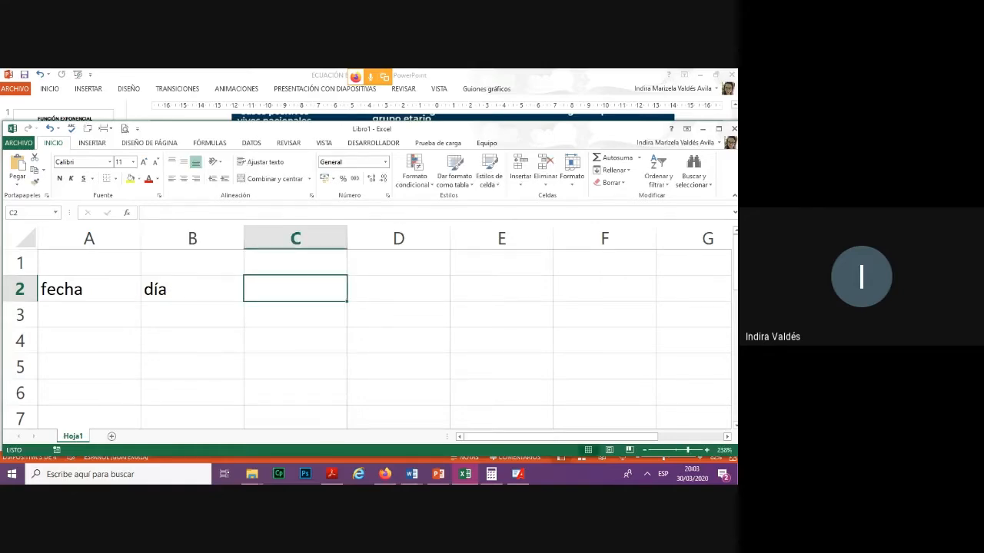
pyautogui.write('infectad')
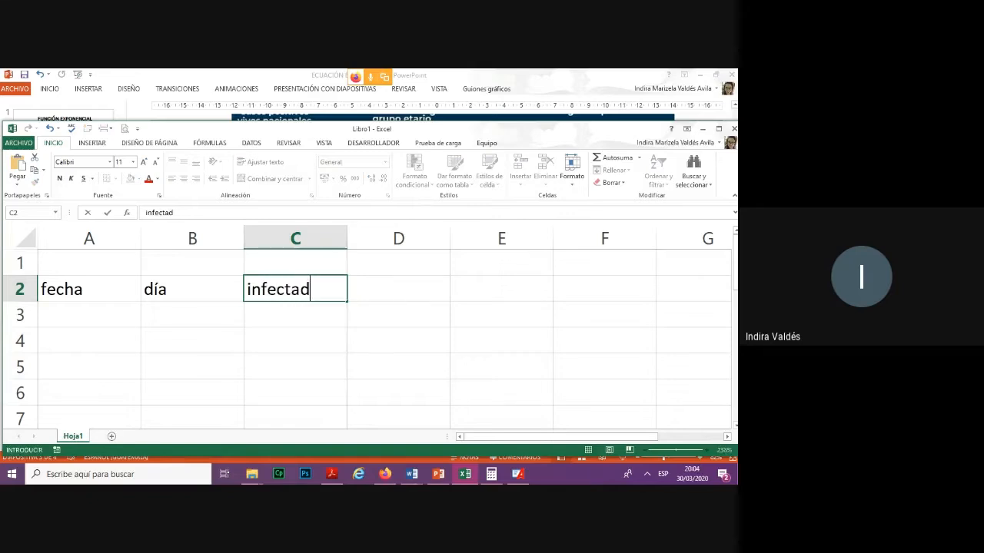
pyautogui.write('os')
pyautogui.press('Return')
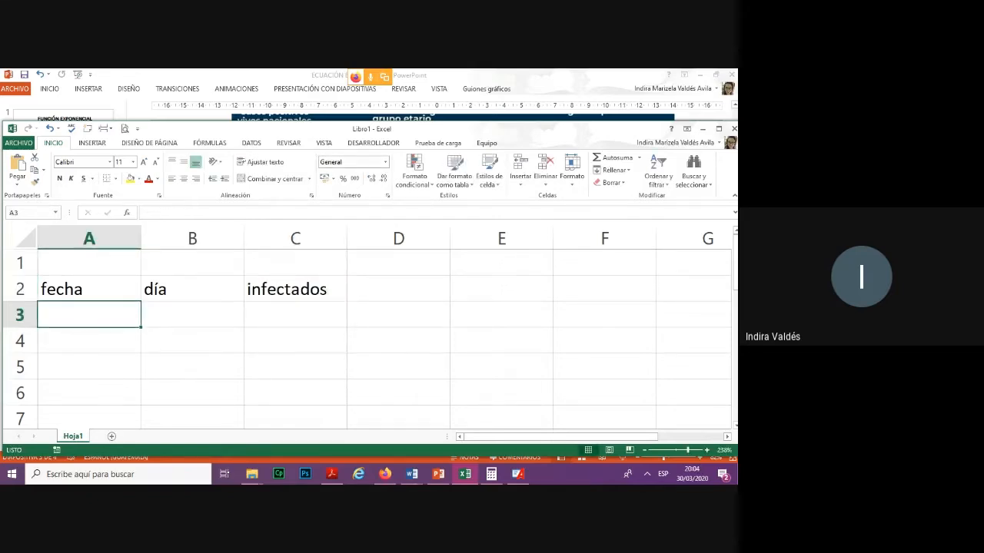
# Enter the dates 13, 14 and 15 under fecha in cells A3 to A5
pyautogui.write('13')
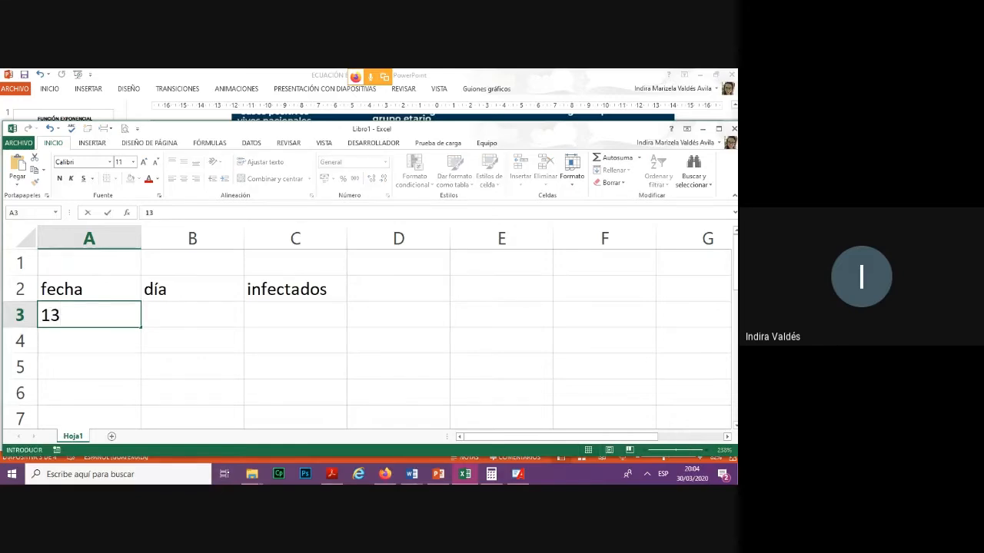
pyautogui.press('Return')
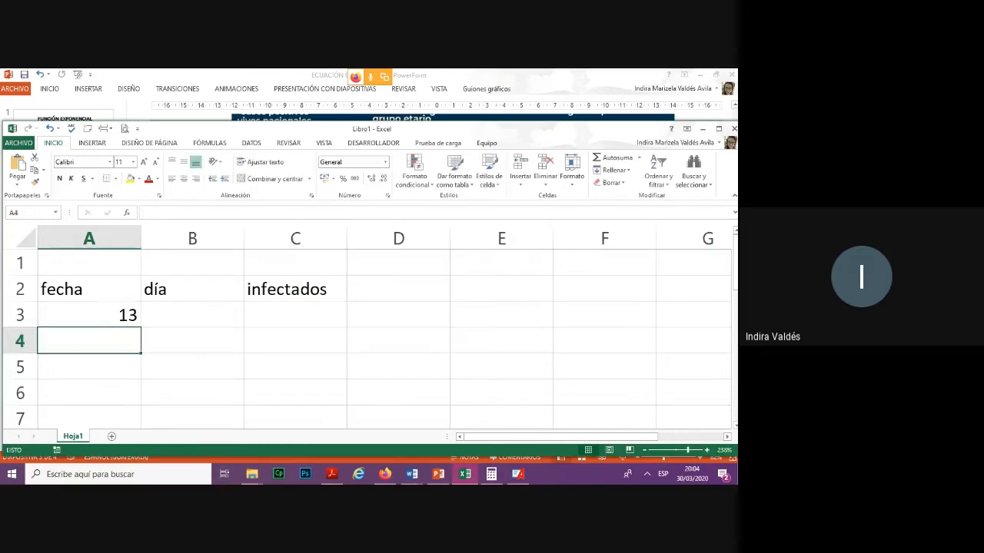
pyautogui.write('14')
pyautogui.press('Return')
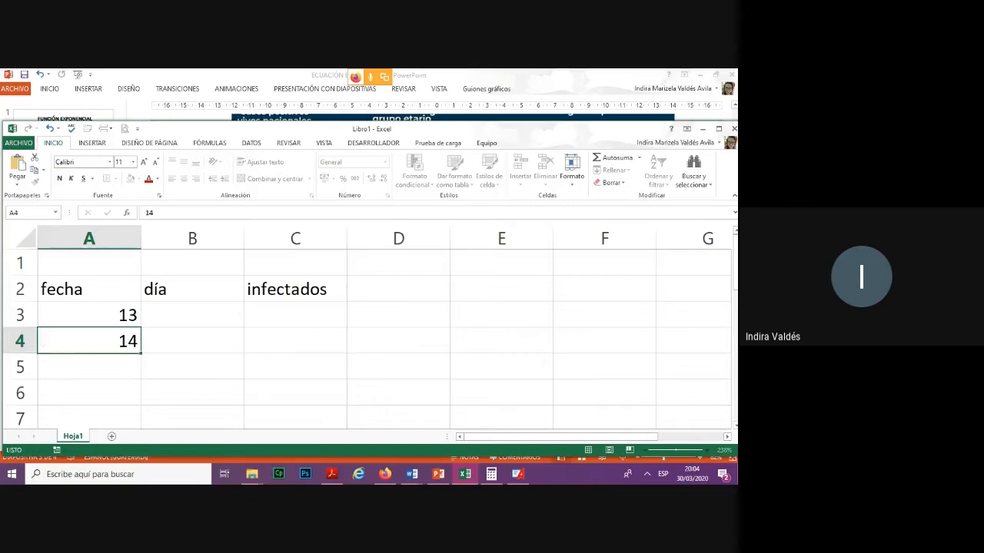
pyautogui.write('15')
# Enter the day numbers 1, 2 and 3 under día in cells B3 to B5
pyautogui.click(192, 315)
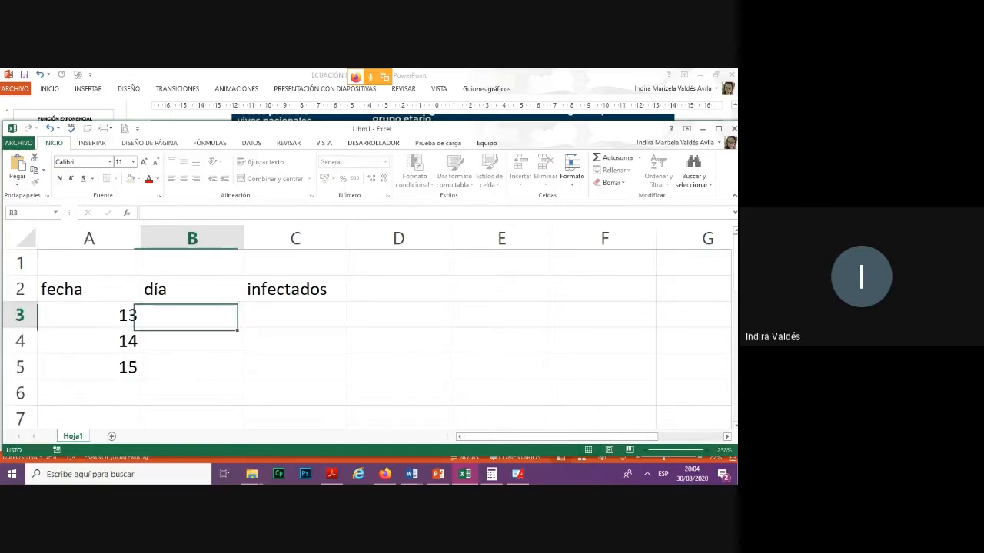
pyautogui.write('1')
pyautogui.press('Return')
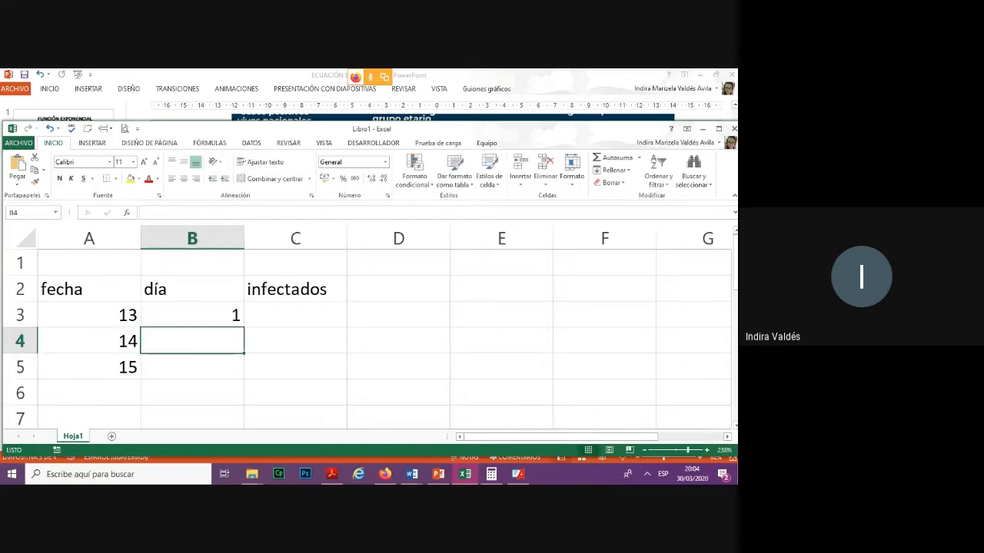
pyautogui.write('2')
pyautogui.press('Return')
pyautogui.write('3')
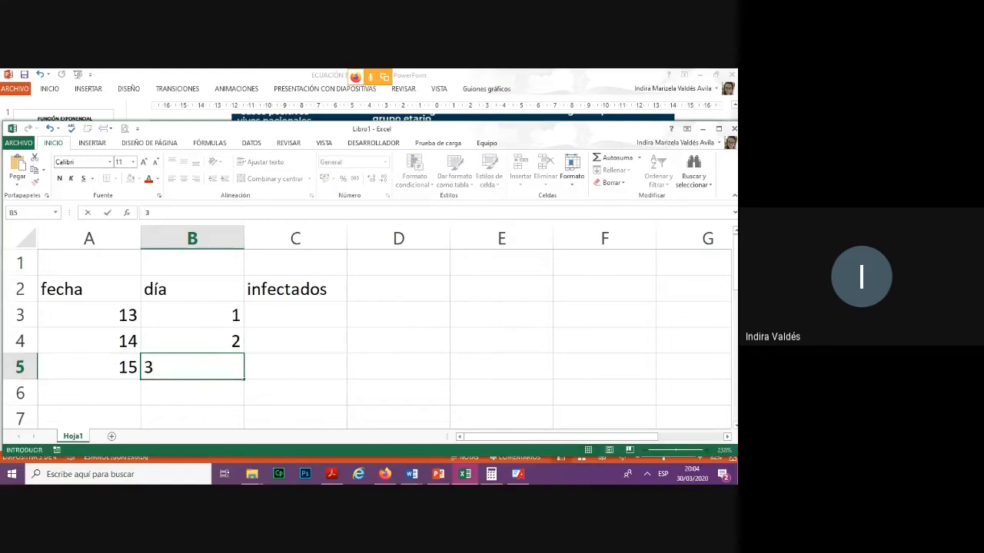
# Enter 1, 2 and 2 under infectados in cells C3 to C5
pyautogui.click(295, 340)
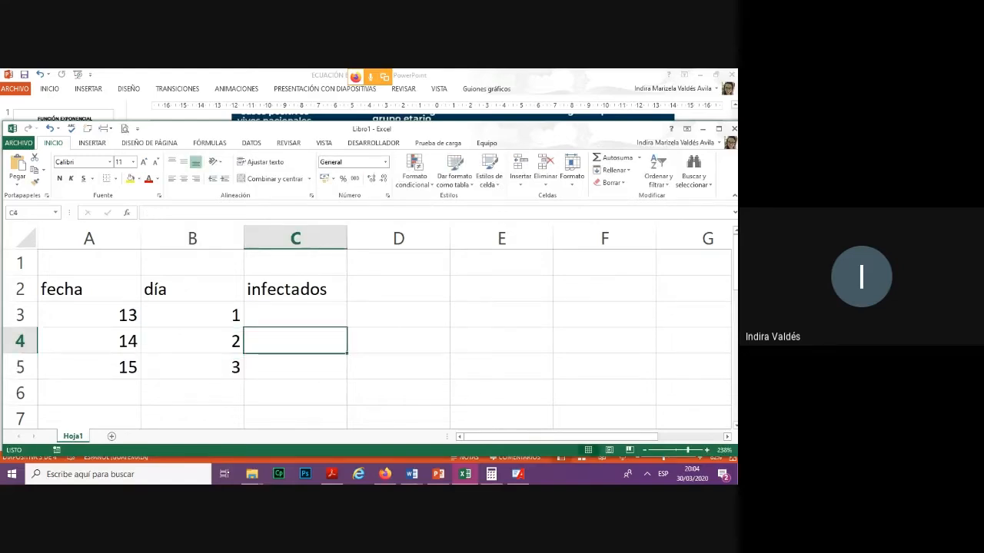
pyautogui.click(295, 314)
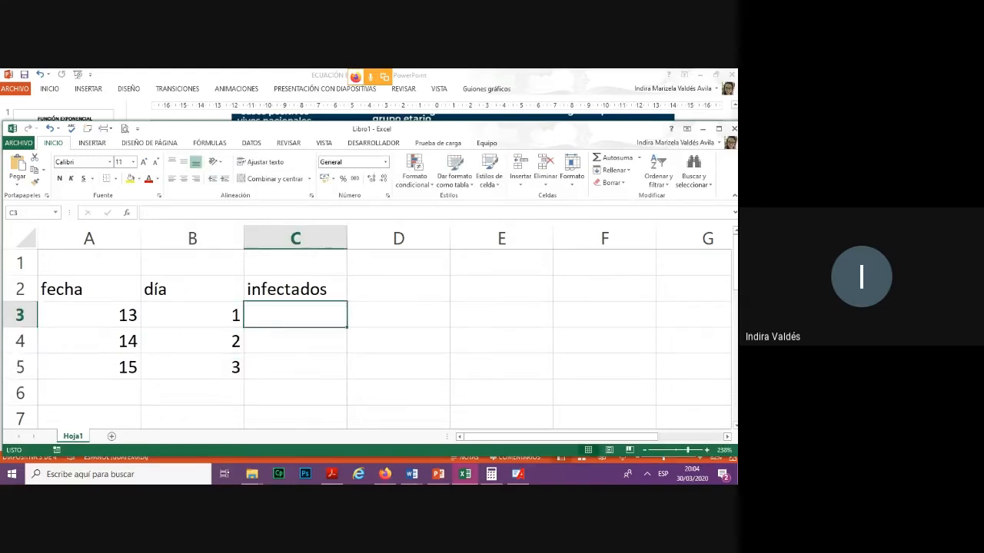
pyautogui.write('1')
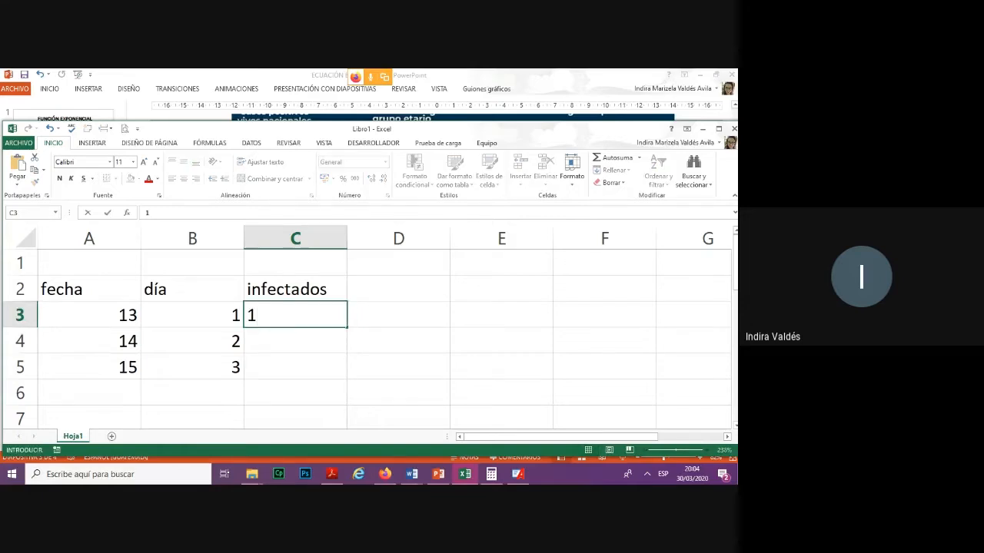
pyautogui.press('Return')
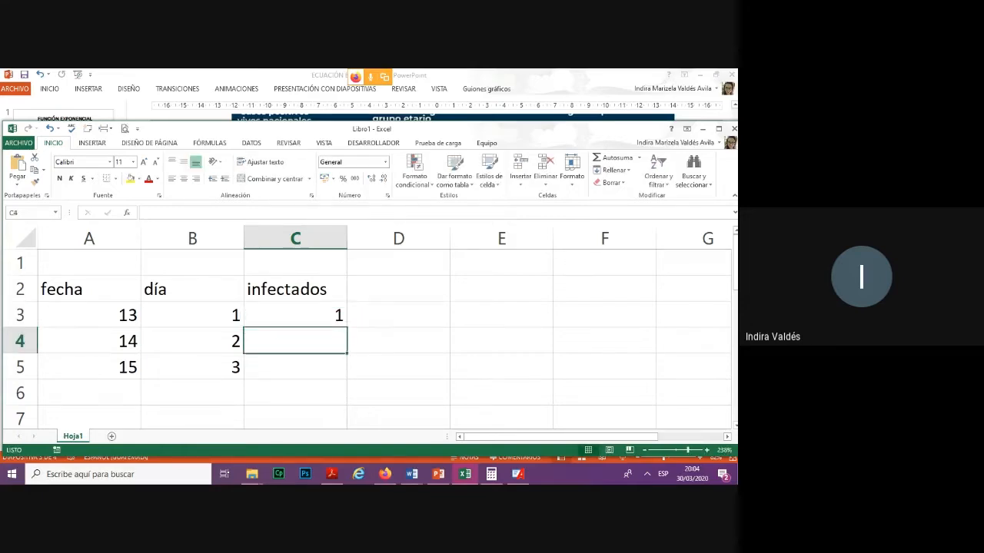
pyautogui.write('2')
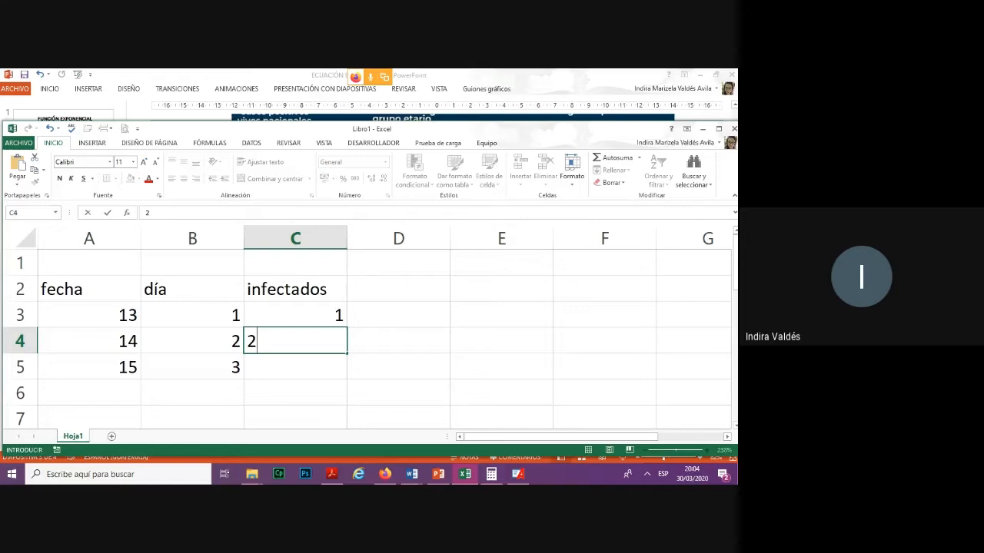
pyautogui.press('Return')
pyautogui.write('2')
pyautogui.press('Return')
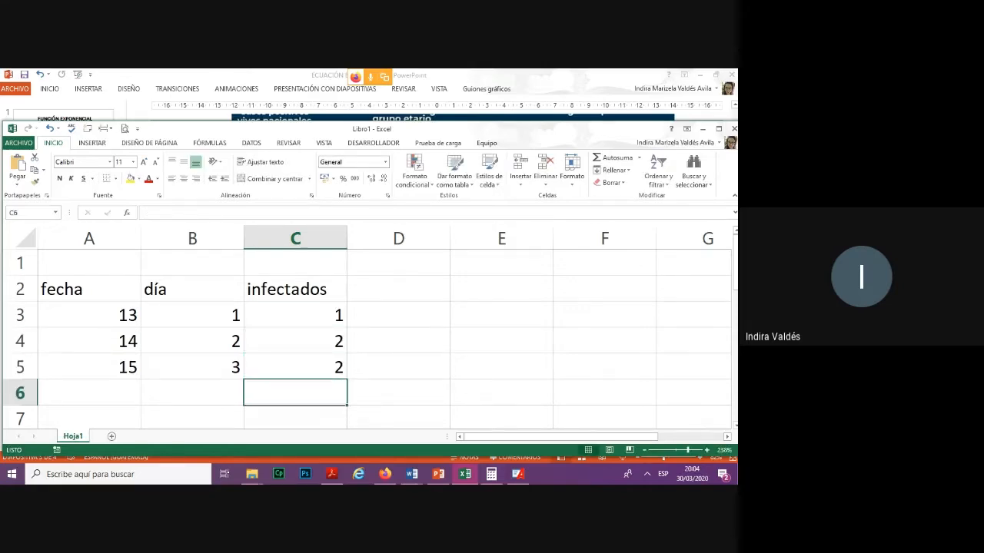
# Fill the fecha and día series from A3:B5 down to row 14, reaching date 24 and day 12
pyautogui.moveTo(90, 315); pyautogui.dragTo(243, 426)
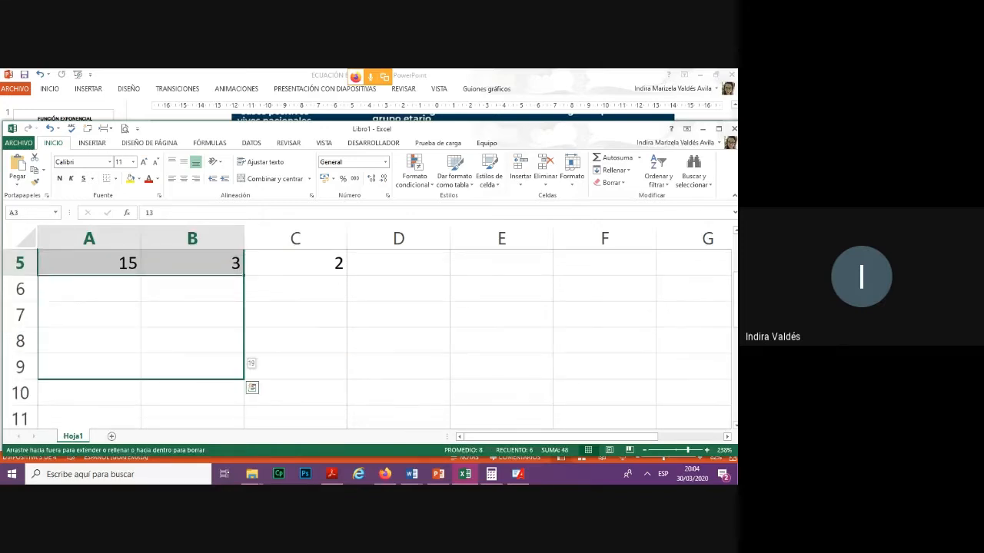
pyautogui.moveTo(244, 367); pyautogui.dragTo(245, 418)
pyautogui.scroll(-2, 369, 338)
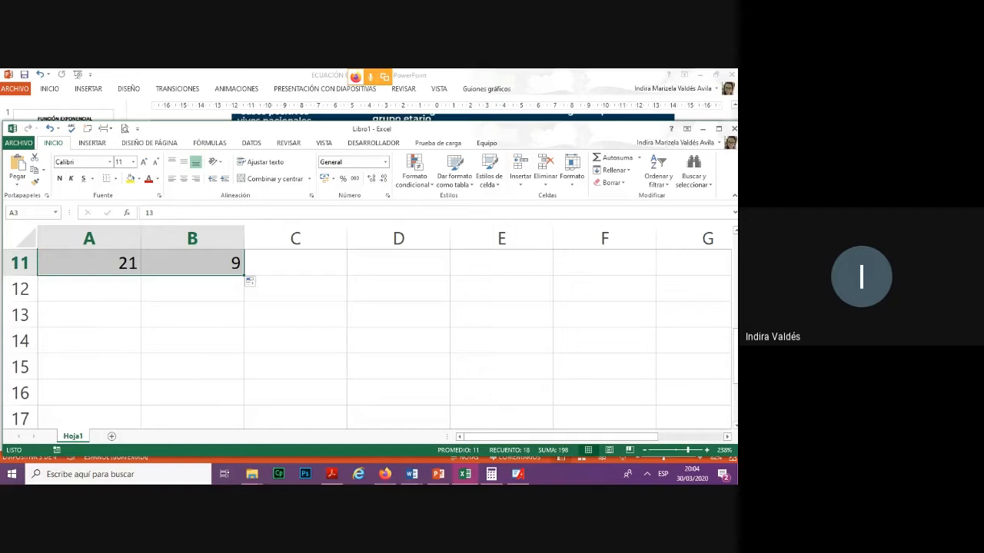
pyautogui.moveTo(245, 275); pyautogui.dragTo(244, 352)
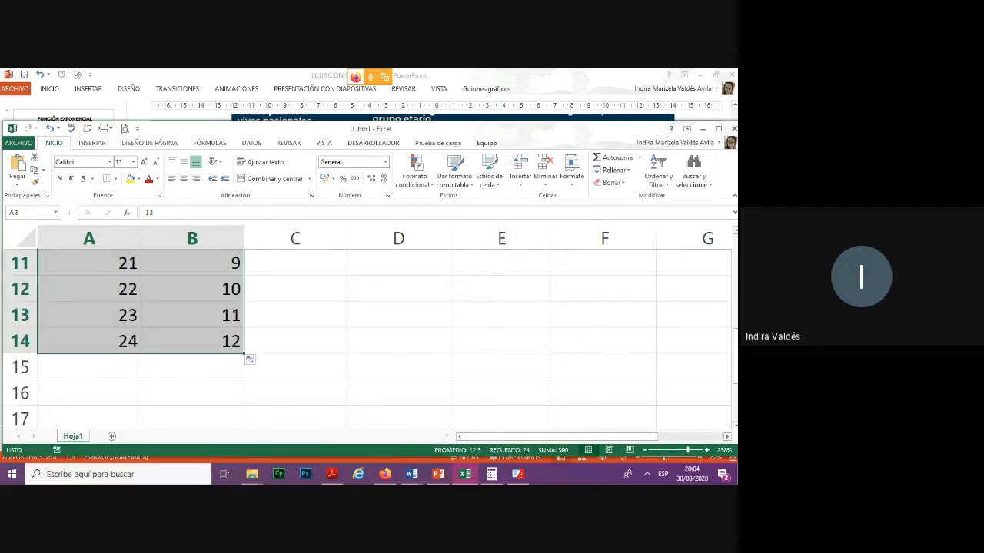
pyautogui.scroll(3, 369, 331)
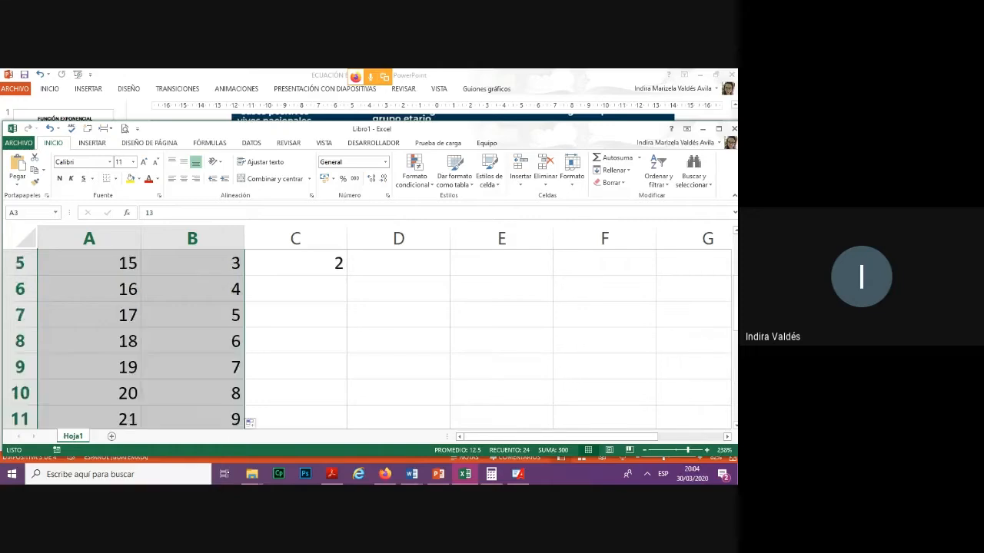
# Collapse the ribbon and maximize the workbook window at a reduced zoom, with cell C6 selected
pyautogui.scroll(-1, 369, 330)
pyautogui.click(296, 316)
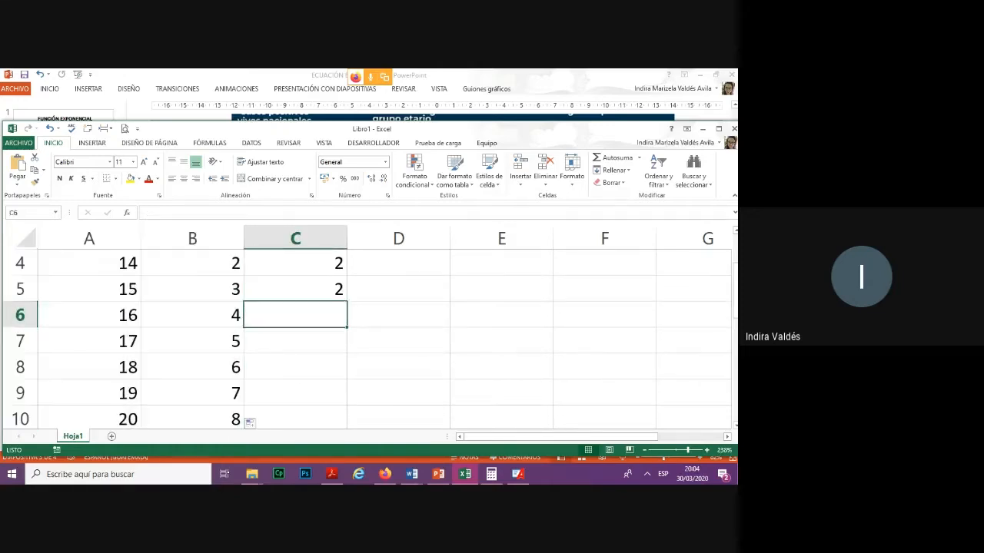
pyautogui.doubleClick(53, 143)
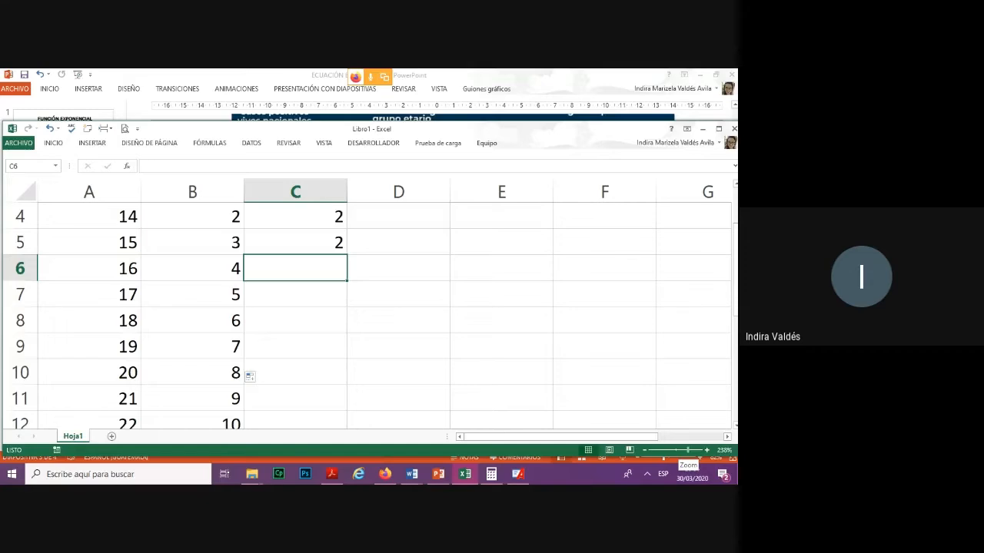
pyautogui.moveTo(686, 450); pyautogui.dragTo(677, 451)
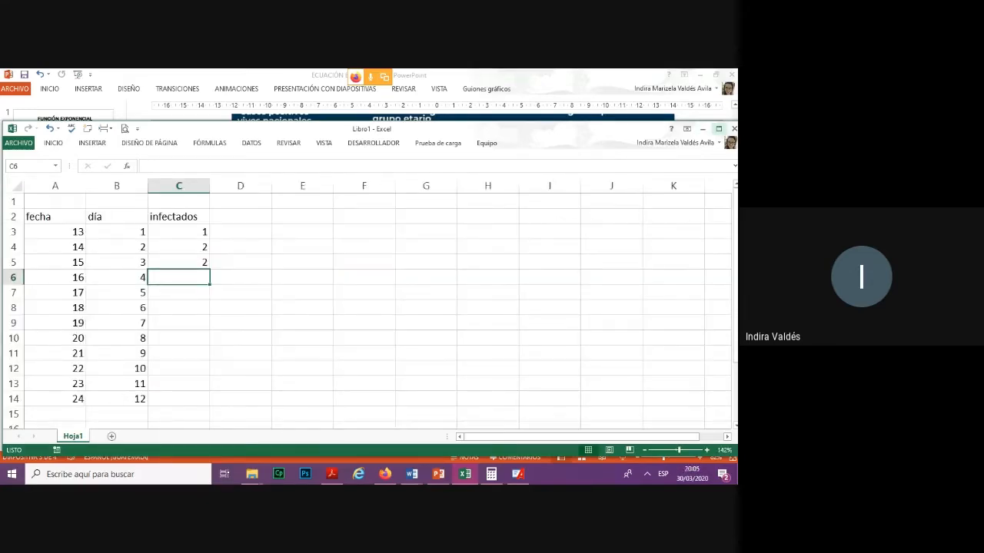
pyautogui.click(719, 129)
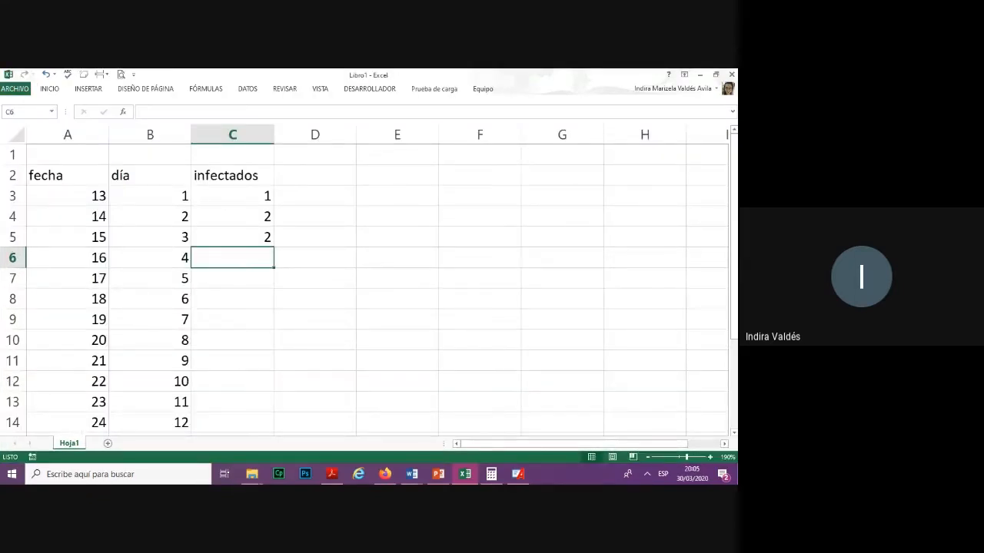
# Enter 6, 6, 8, 9 and 13 under infectados in cells C6 to C10
pyautogui.write('6')
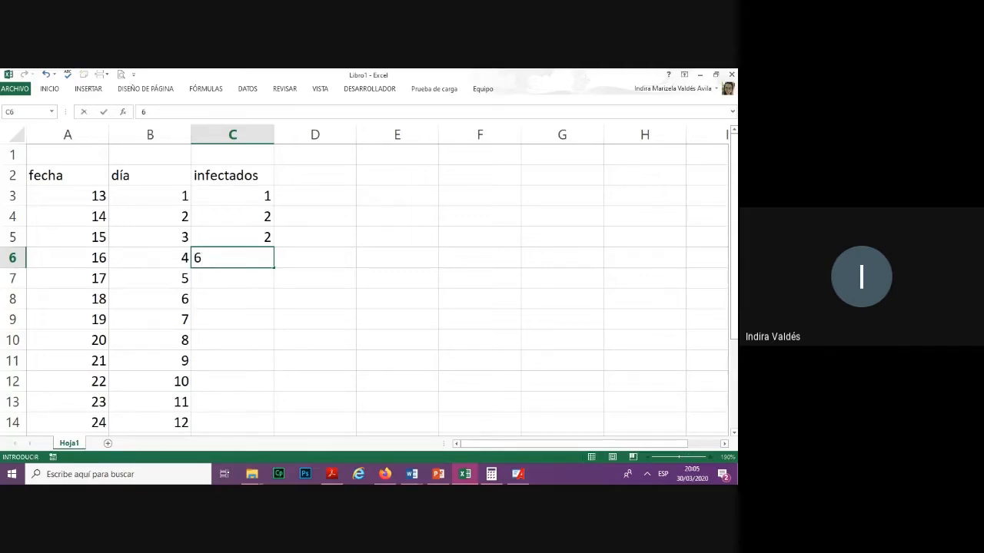
pyautogui.press('Return')
pyautogui.write('6')
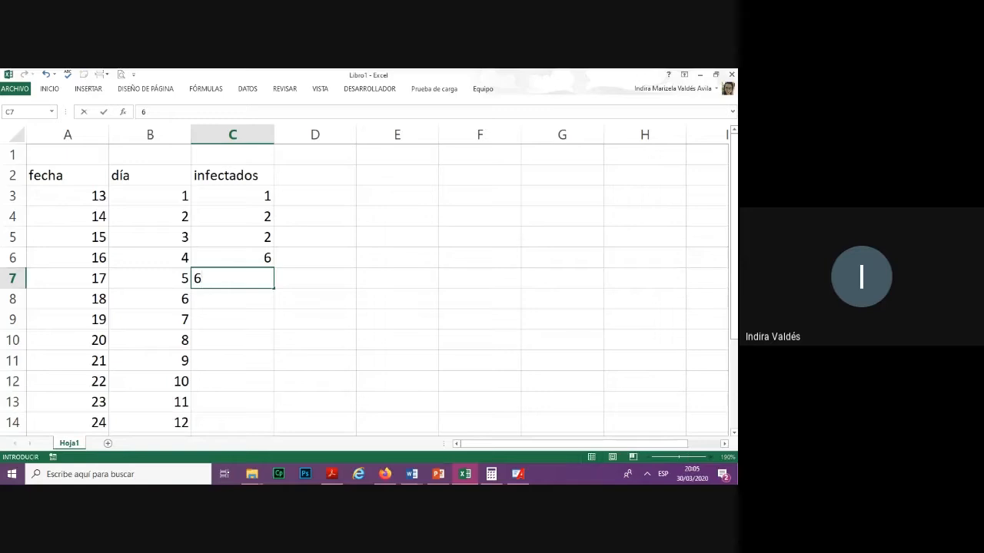
pyautogui.press('Return')
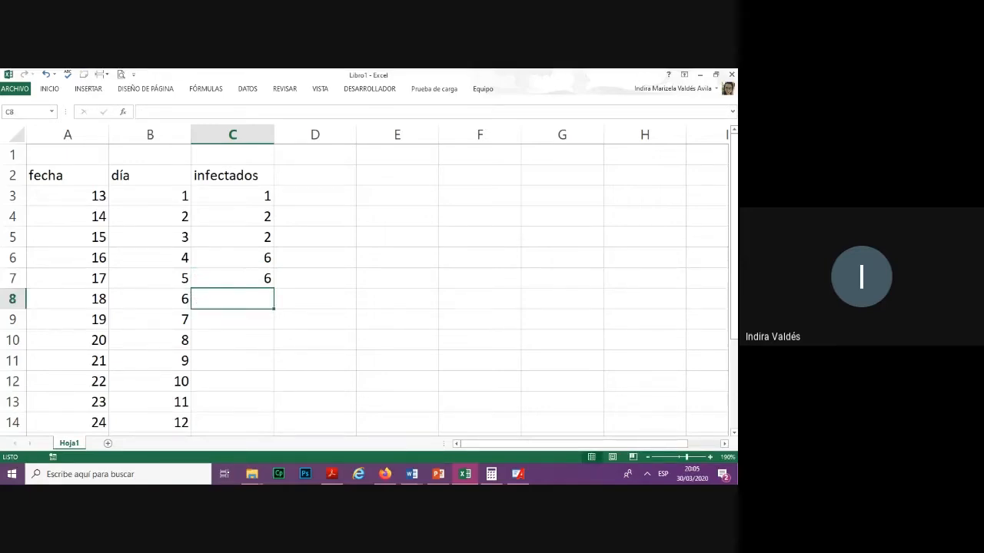
pyautogui.write('8')
pyautogui.press('Return')
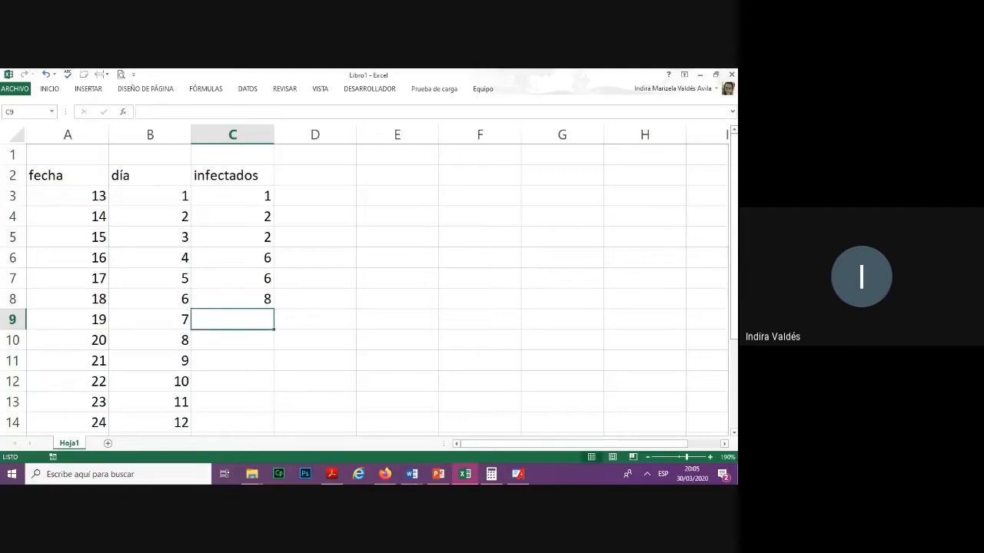
pyautogui.write('9')
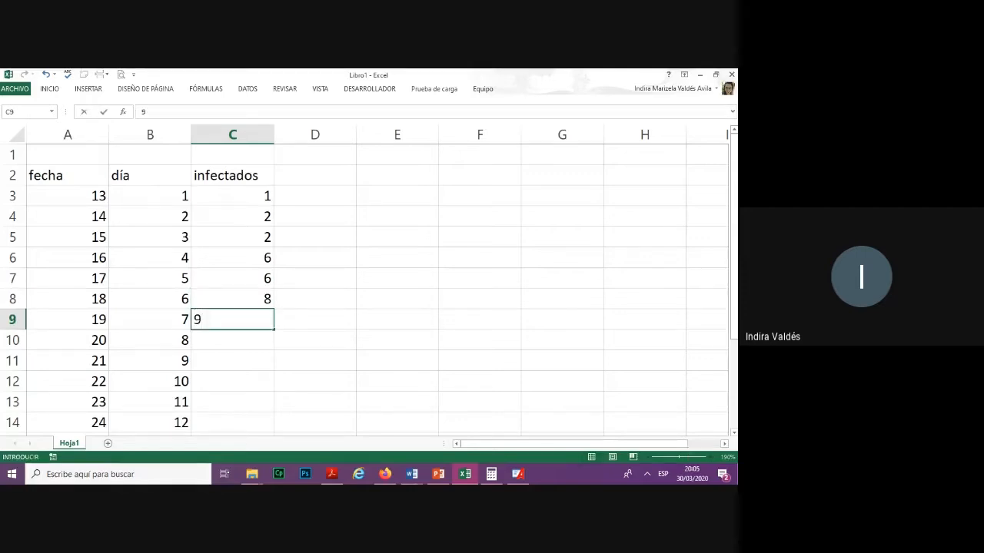
pyautogui.press('Return')
pyautogui.write('13')
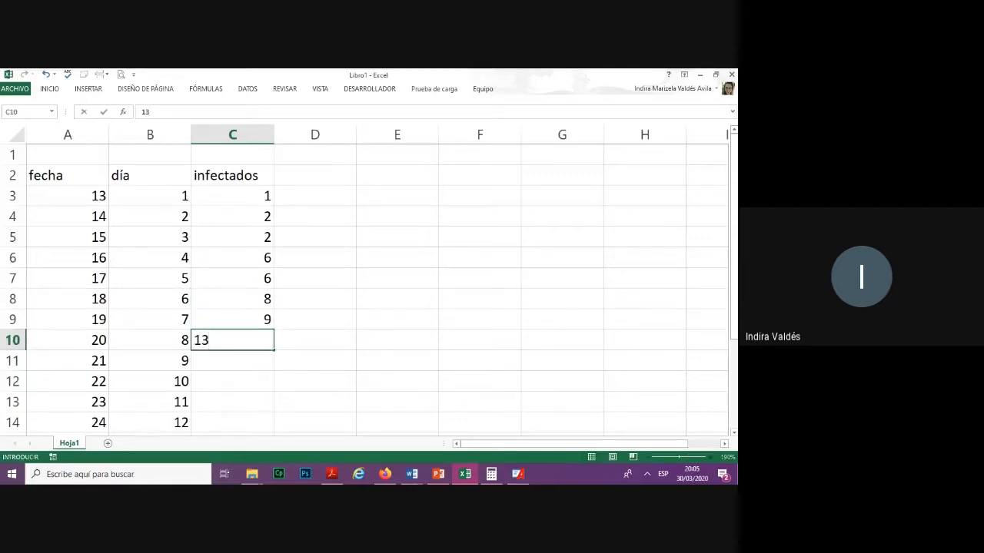
pyautogui.press('Return')
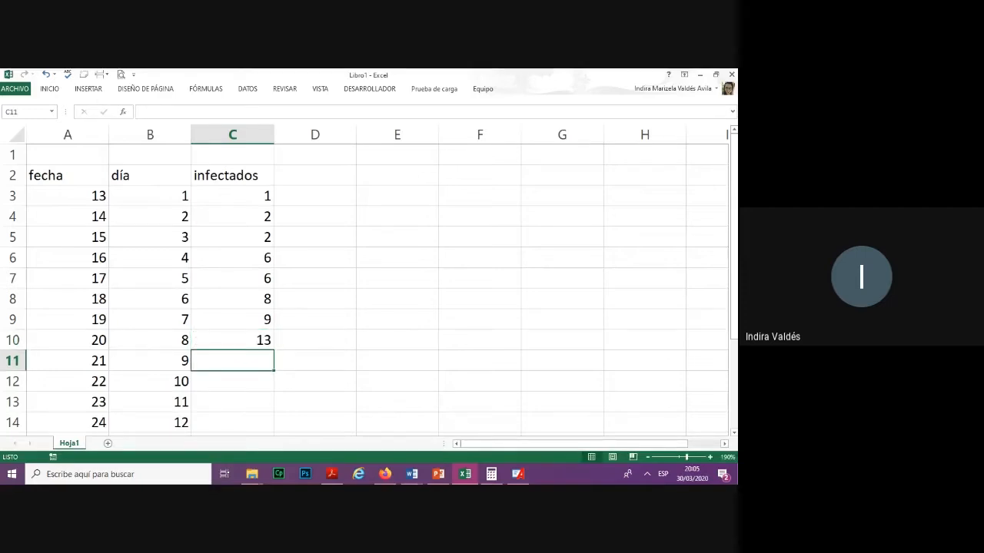
# Complete the infectados column by entering 17, 19, 20 and 21 in cells C11 to C14
pyautogui.write('17')
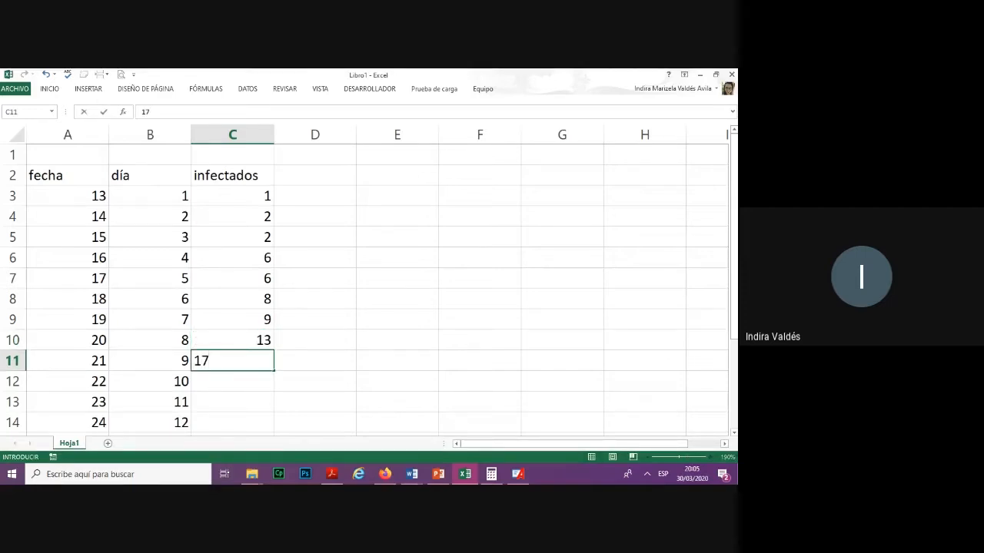
pyautogui.press('Return')
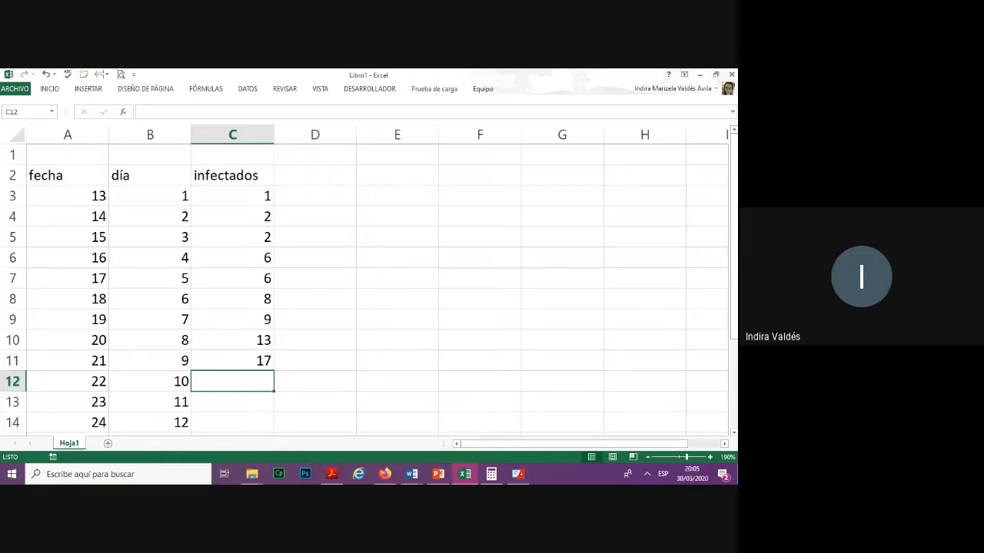
pyautogui.write('19')
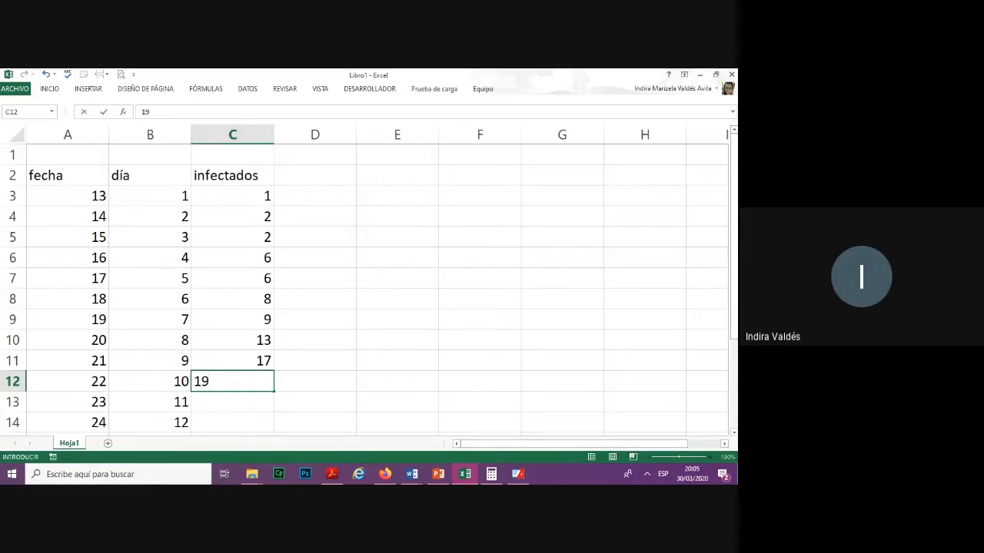
pyautogui.press('Return')
pyautogui.write('20')
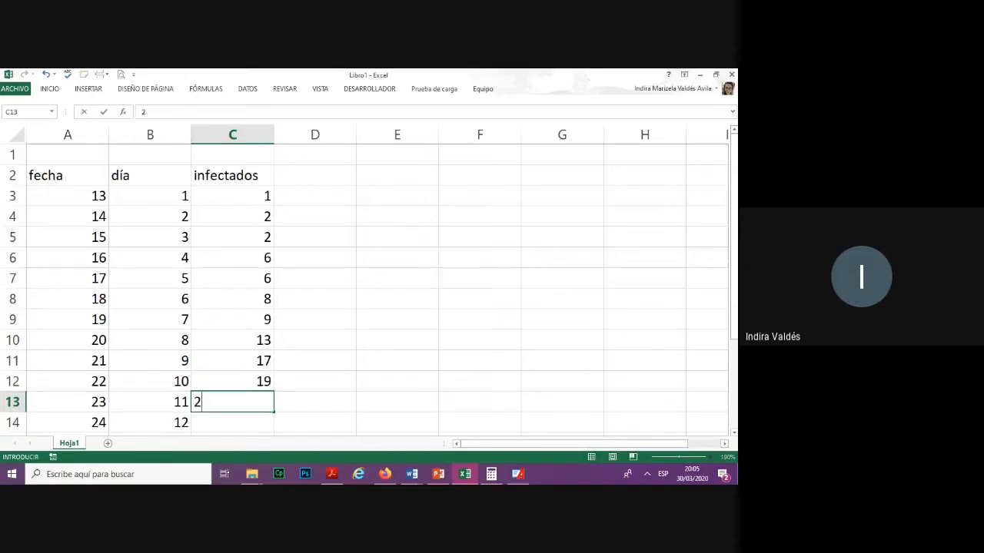
pyautogui.press('Return')
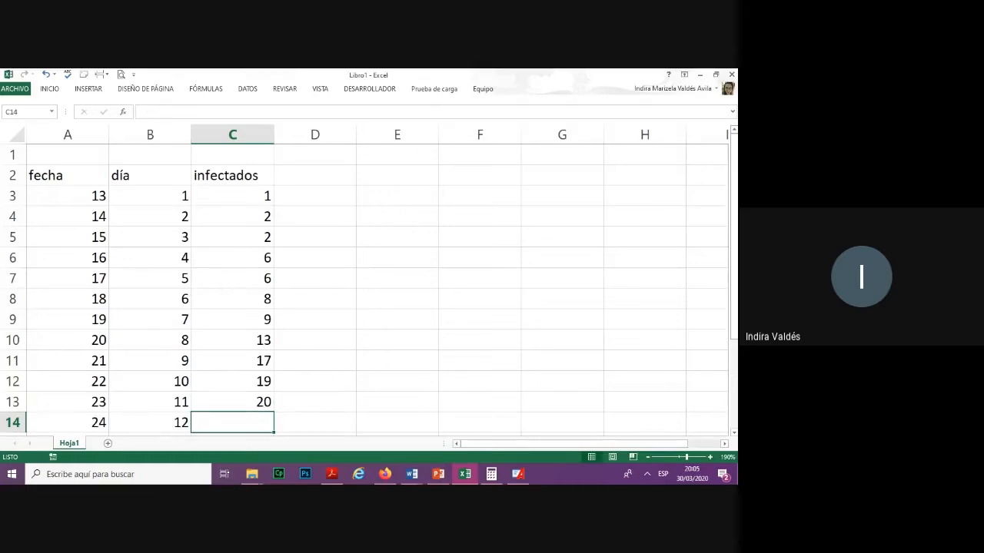
pyautogui.write('21')
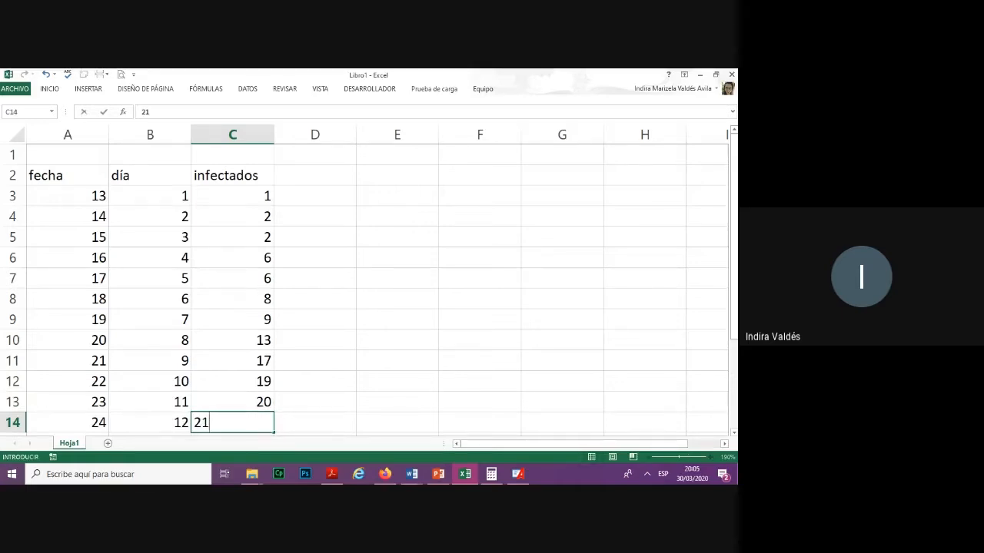
pyautogui.press('Return')
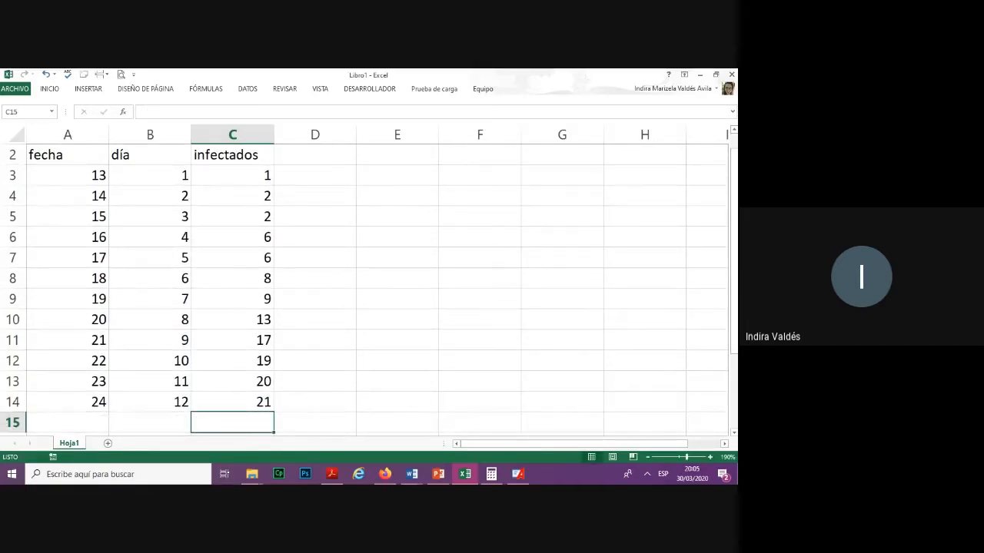
pyautogui.scroll(1, 369, 285)
pyautogui.click(315, 319)
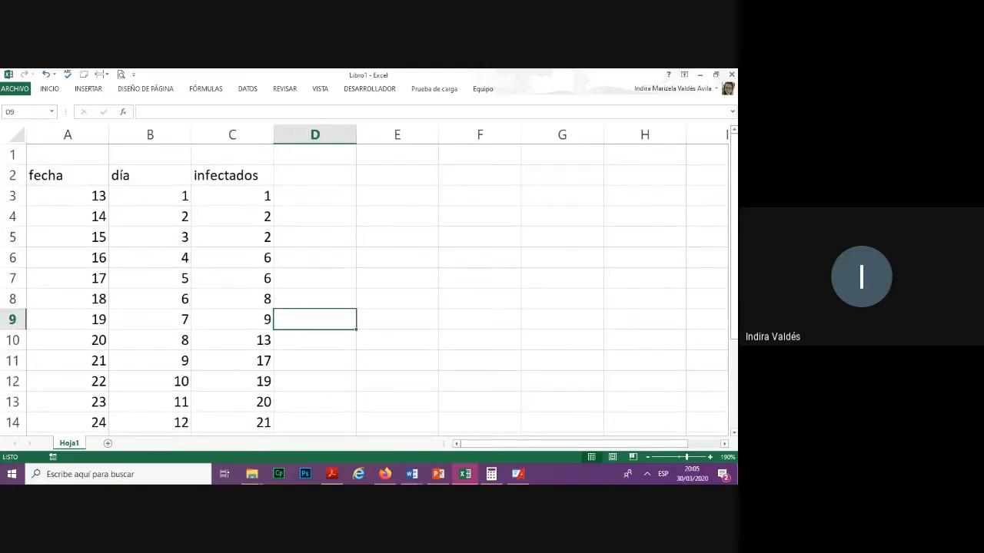
pyautogui.moveTo(231, 196); pyautogui.dragTo(231, 422)
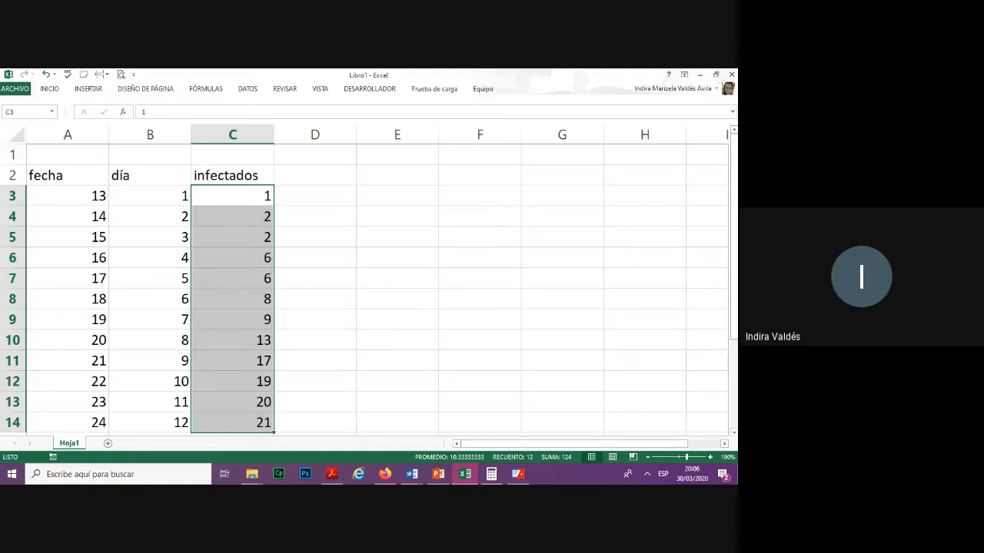
pyautogui.click(315, 196)
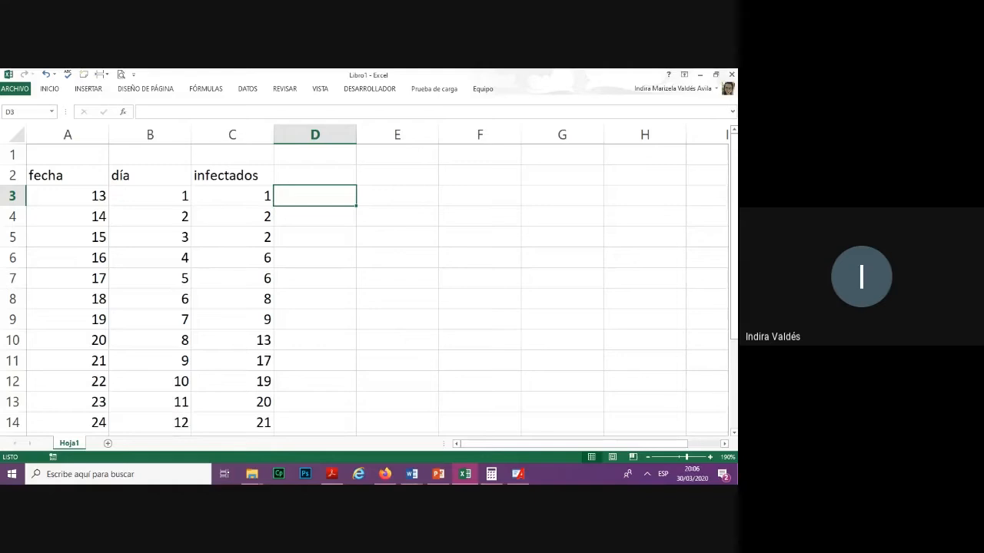
pyautogui.click(314, 175)
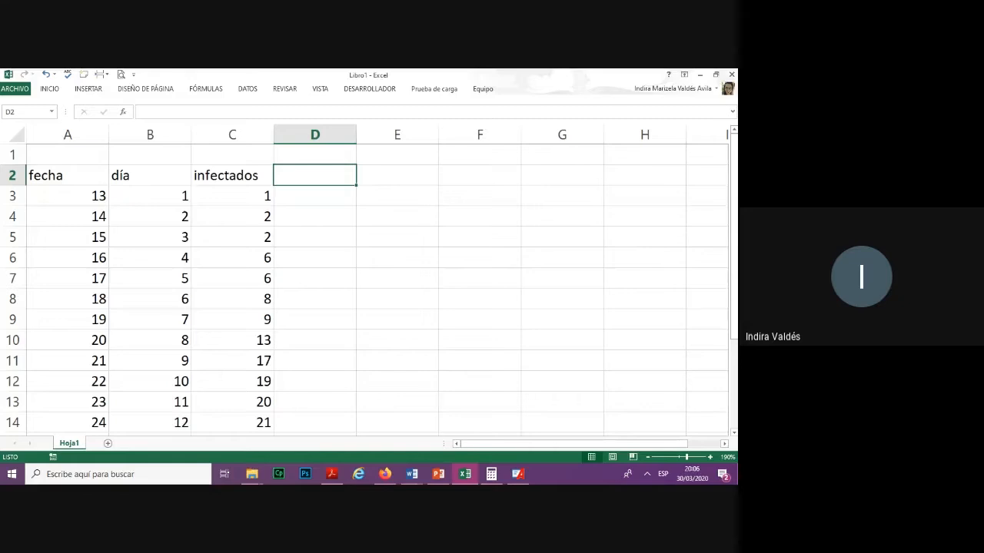
pyautogui.click(314, 216)
pyautogui.press('Up')
pyautogui.press('Up')
pyautogui.press('Up')
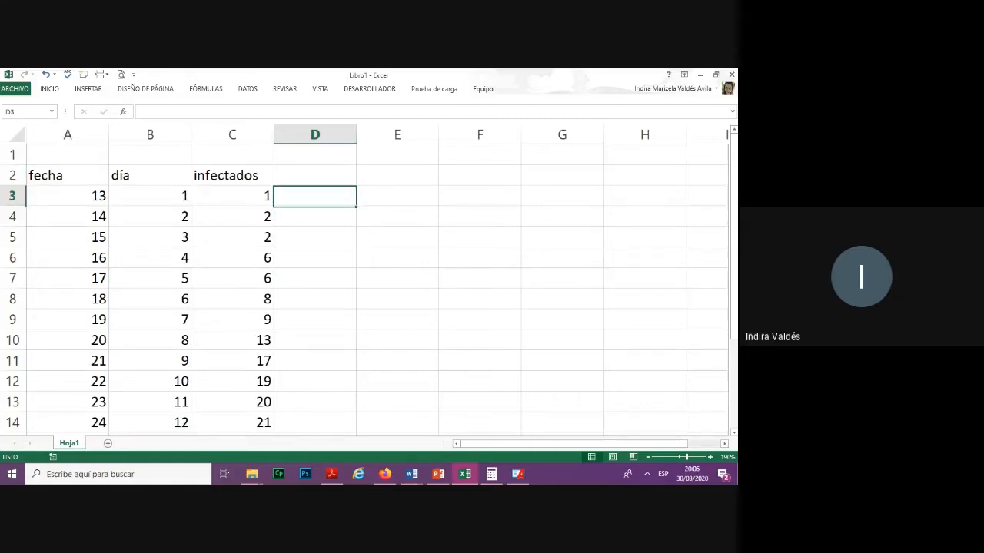
# Add the column heading "tasa de crecimiento" in cell D2, beside infectados
pyautogui.click(314, 175)
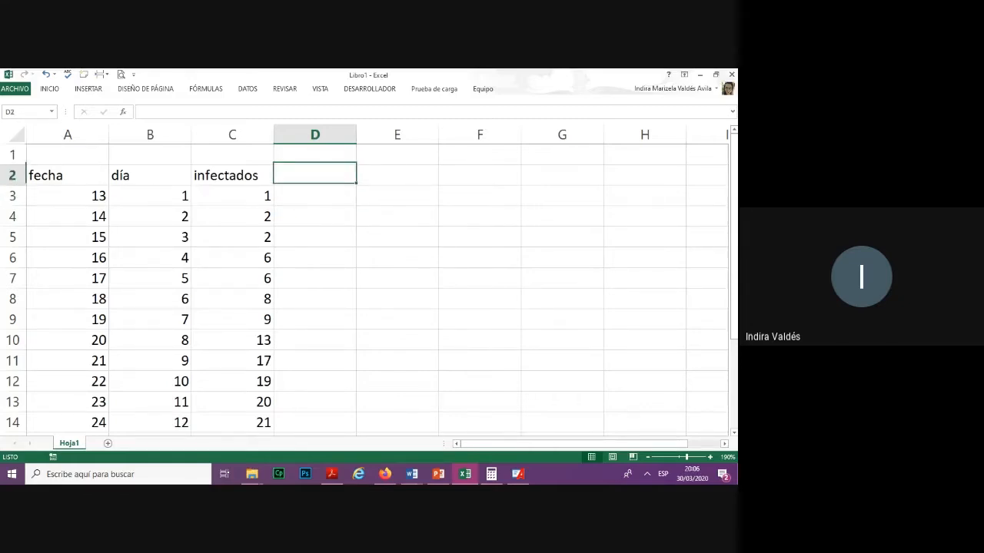
pyautogui.write('tasa de cr')
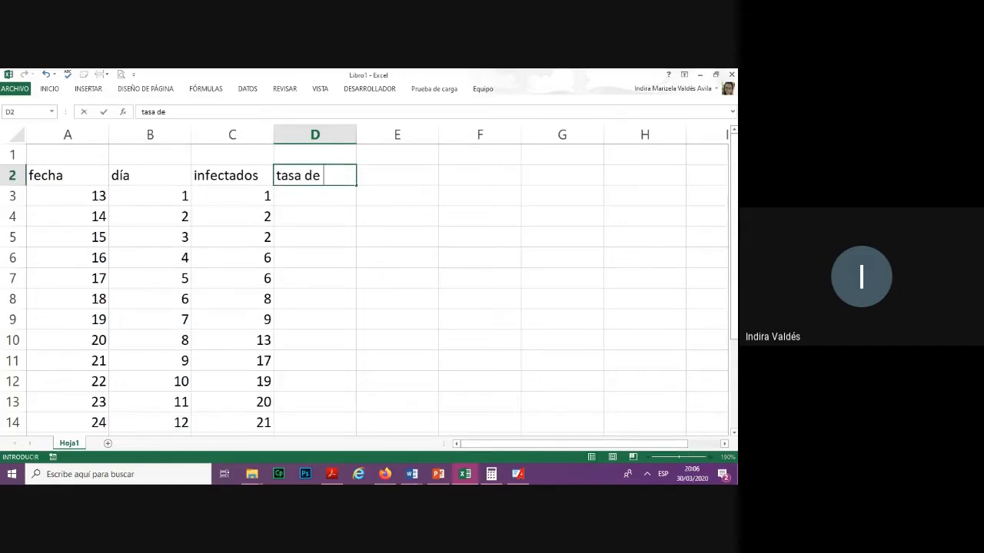
pyautogui.press('BackSpace')
pyautogui.write('crecimiento')
pyautogui.press('Return')
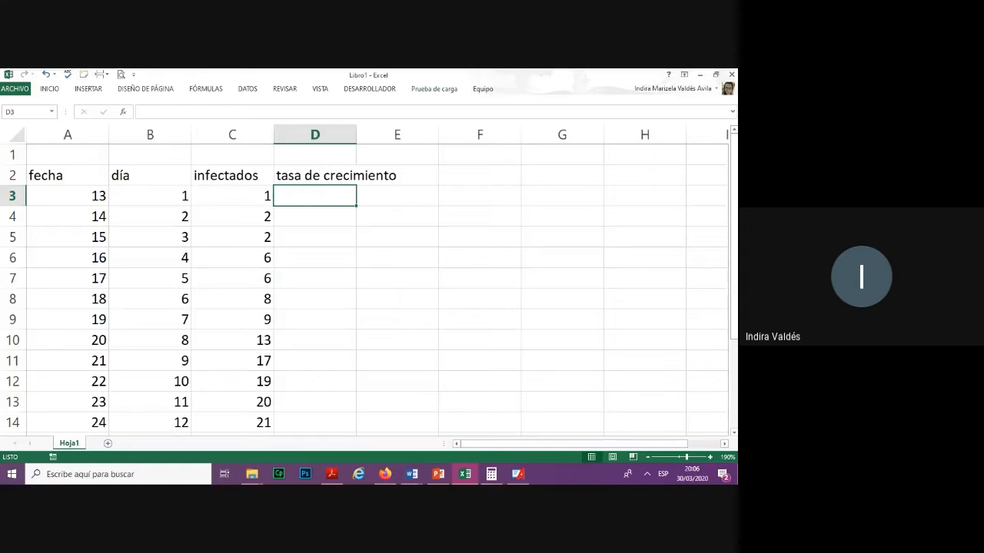
# Wrap the text of the tasa de crecimiento heading in D2 and reduce the height of row 2 to fit it
pyautogui.click(315, 175)
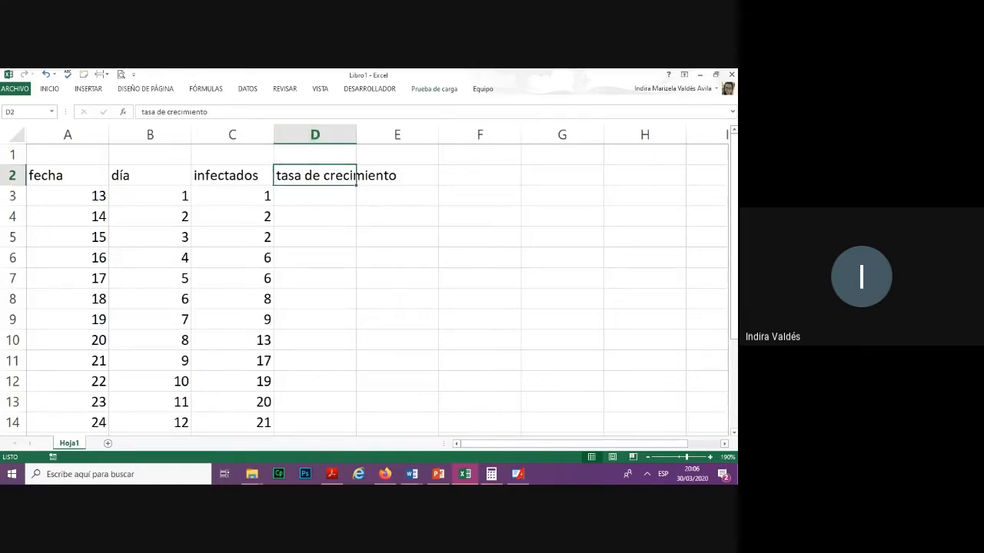
pyautogui.click(49, 88)
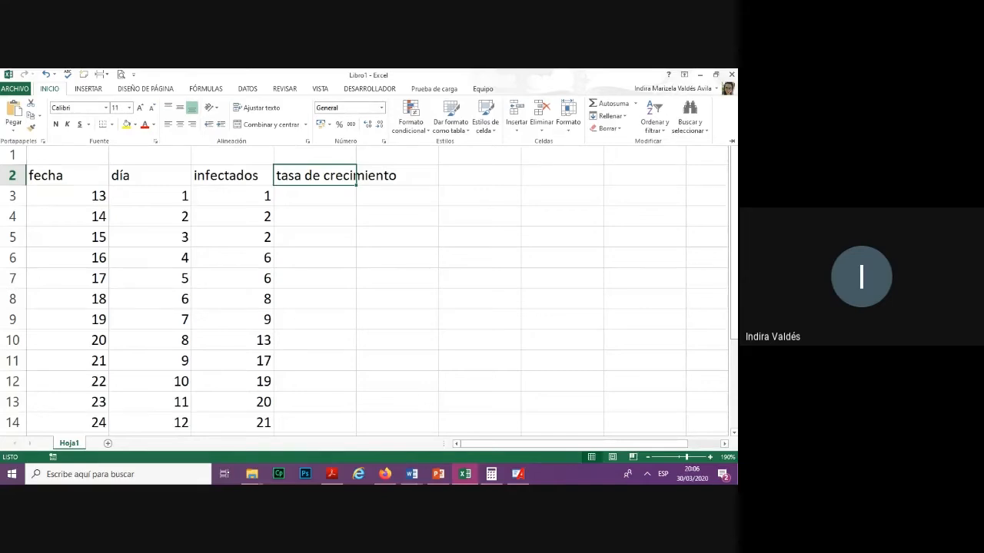
pyautogui.click(258, 108)
pyautogui.click(67, 192)
pyautogui.moveTo(13, 226); pyautogui.dragTo(13, 213)
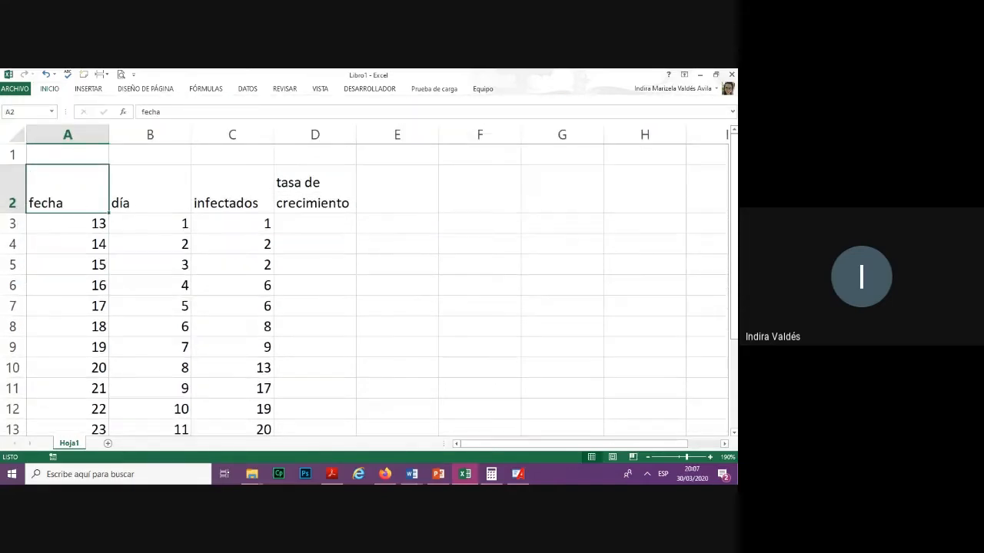
# Calculate the growth rate in D3 with the formula =C4/C3 and fill it down column D to row 14
pyautogui.click(314, 223)
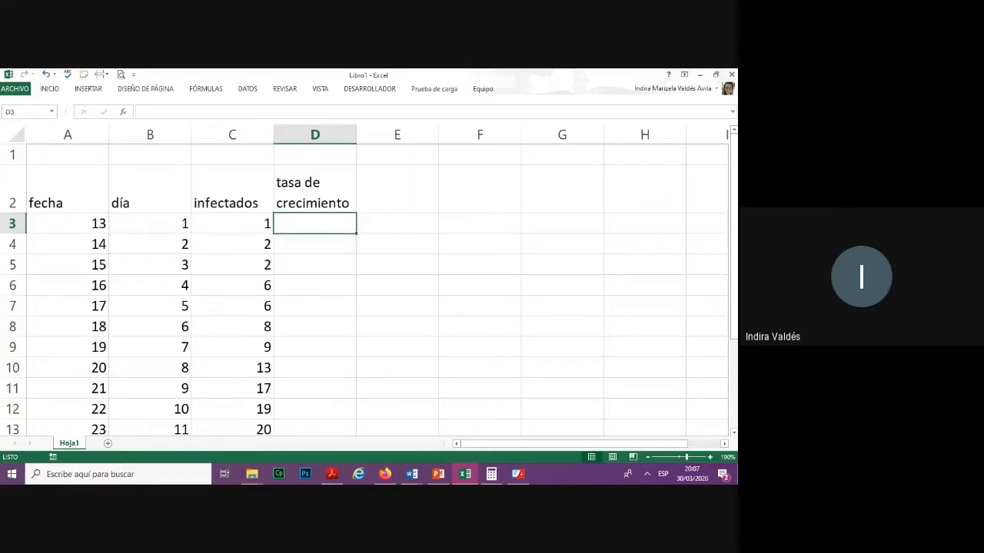
pyautogui.write('=')
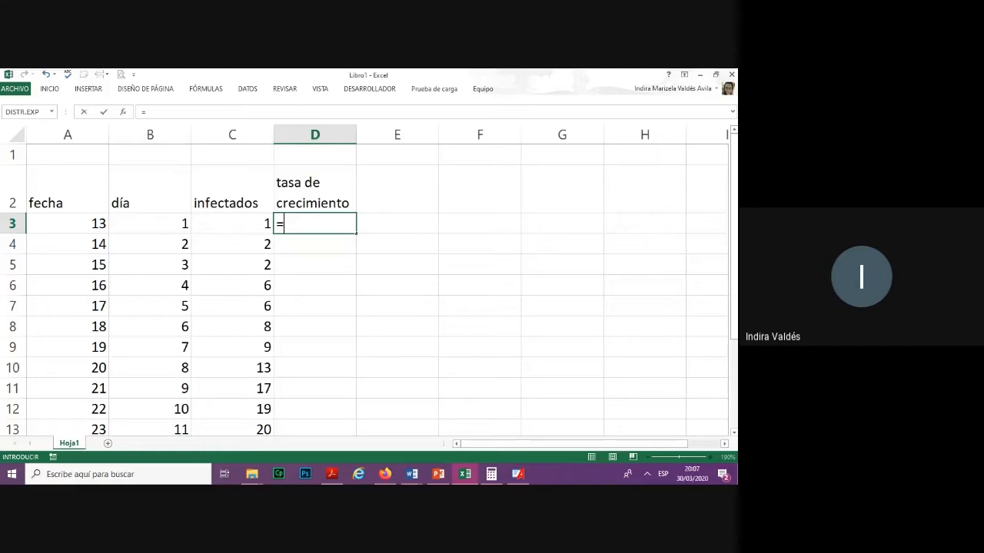
pyautogui.click(232, 243)
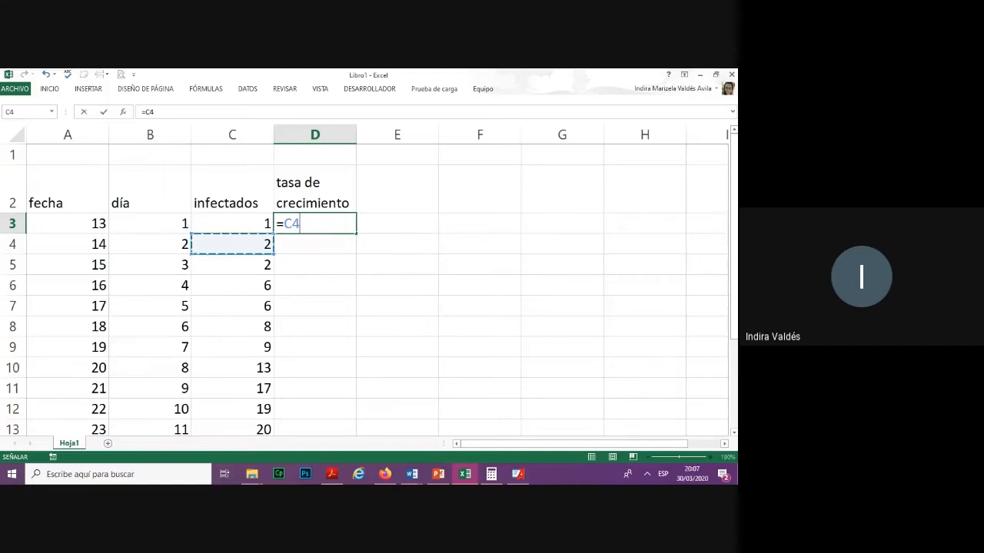
pyautogui.write('/')
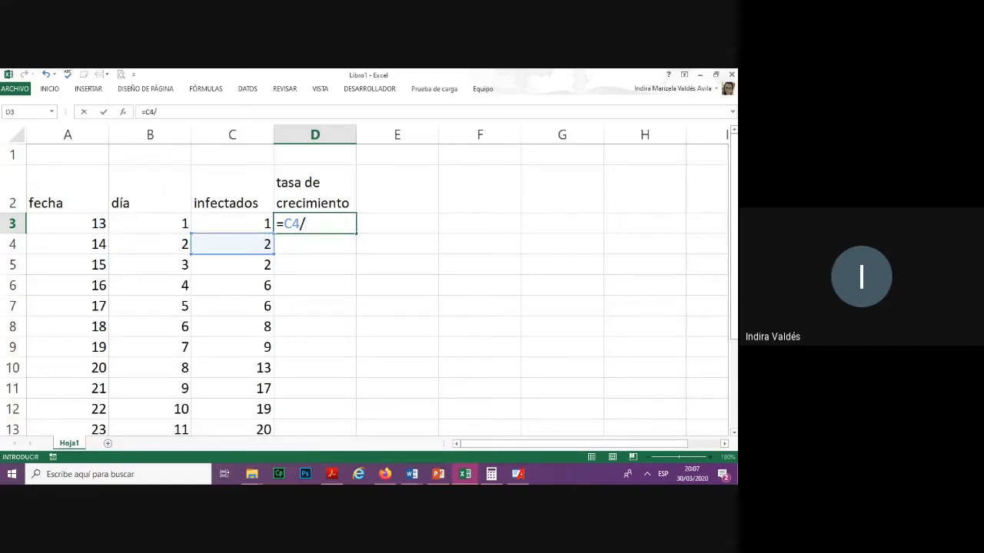
pyautogui.press('Left')
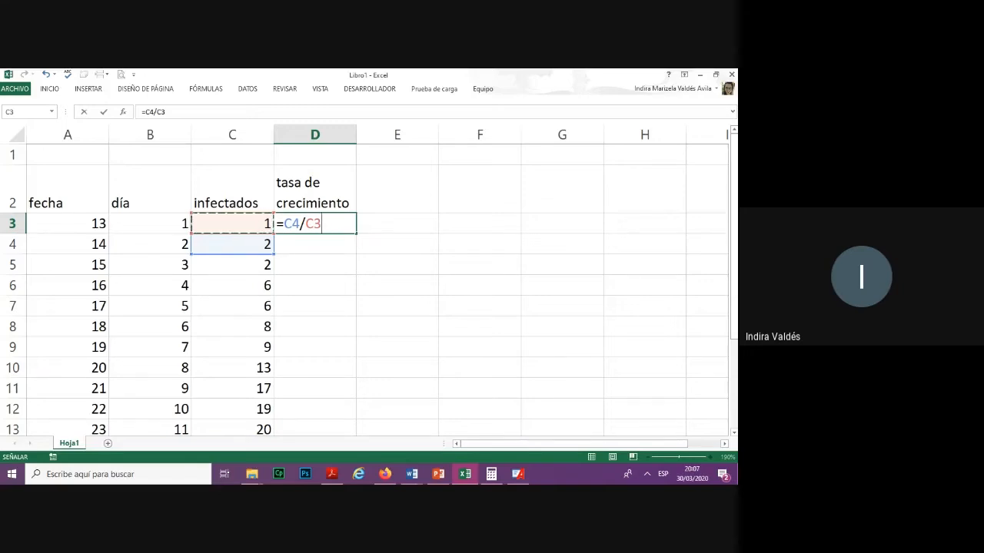
pyautogui.press('Return')
pyautogui.press('Up')
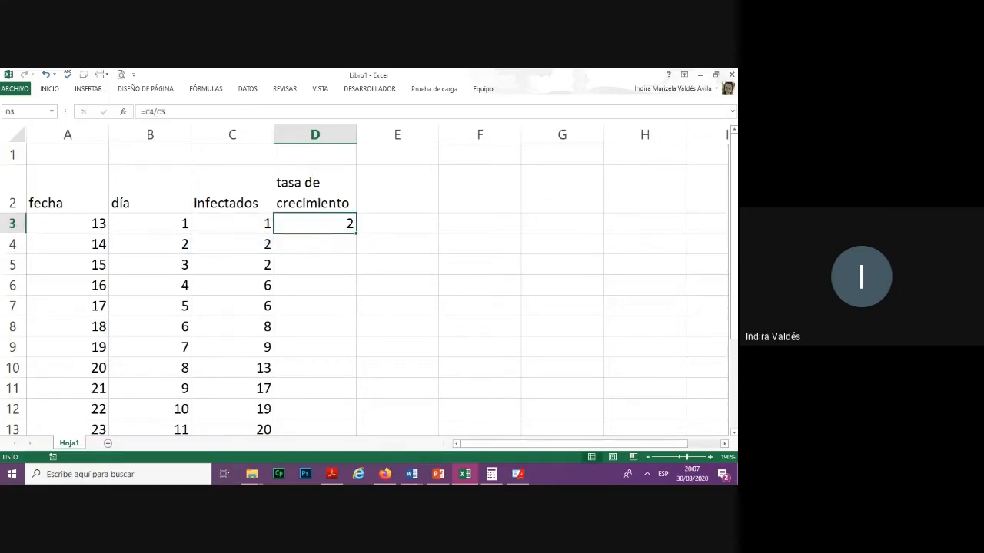
pyautogui.moveTo(356, 233); pyautogui.dragTo(342, 384)
pyautogui.scroll(1, 342, 307)
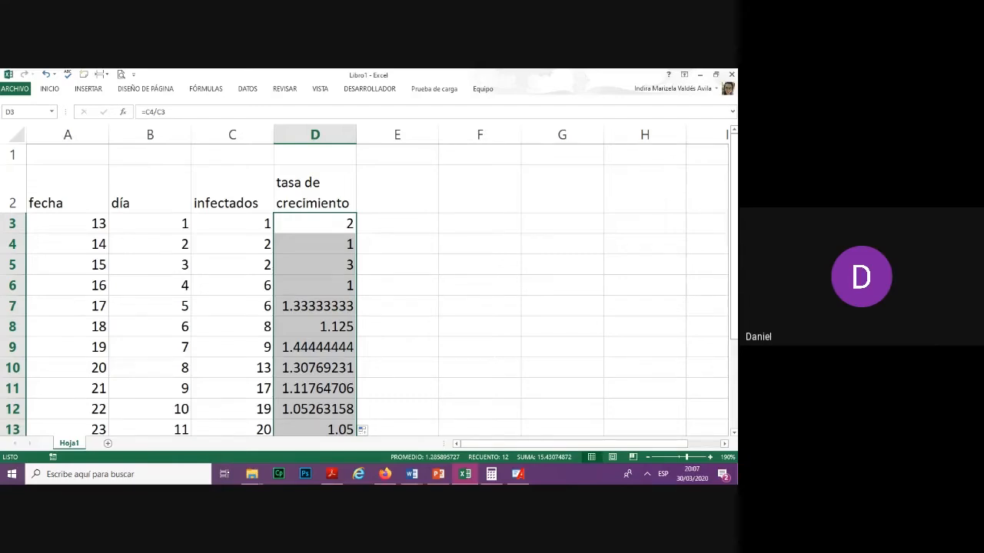
# Examine the growth rate formula in D3, highlighting its C4 reference, and leave the cell without changing it
pyautogui.doubleClick(300, 223)
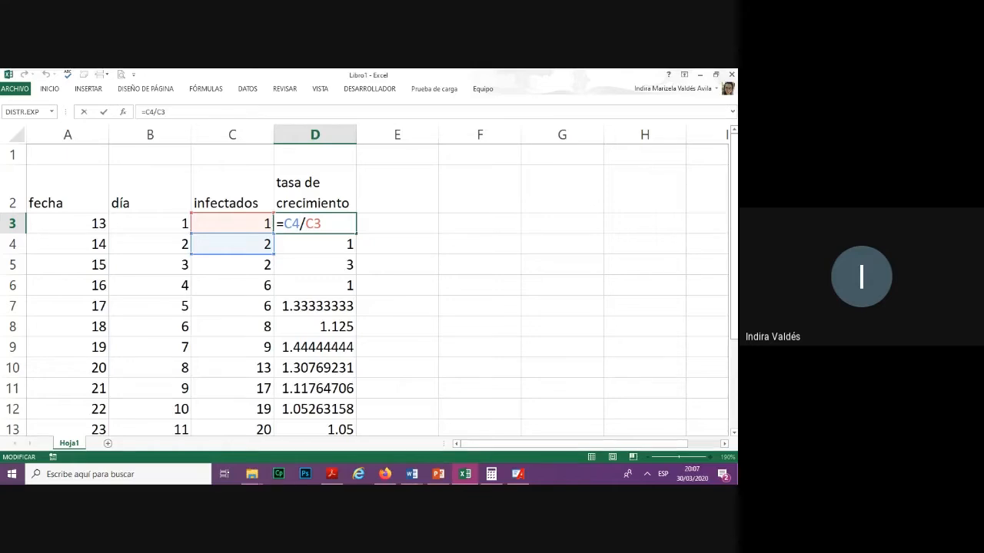
pyautogui.moveTo(300, 223); pyautogui.dragTo(284, 223)
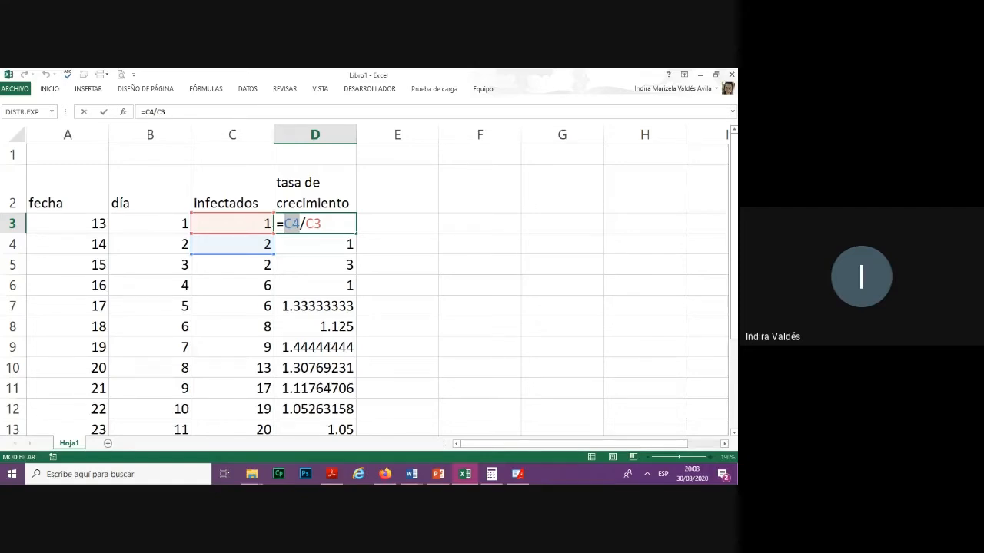
pyautogui.press('Return')
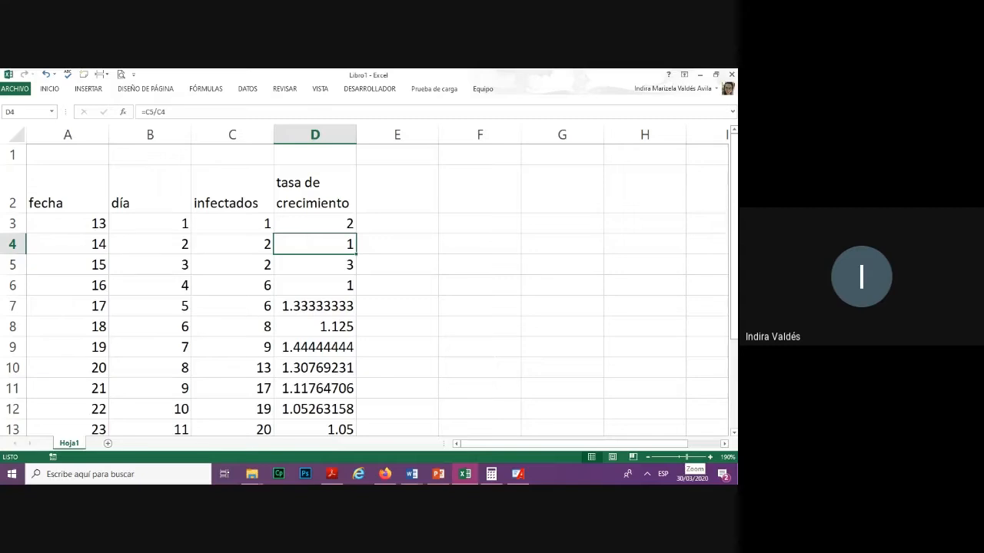
# Insert a scatter chart of infectados by día from B2:C14 and place it beside the growth rate column
pyautogui.keyDown('ctrl'); pyautogui.scroll(-3, 365, 281); pyautogui.keyUp('ctrl')
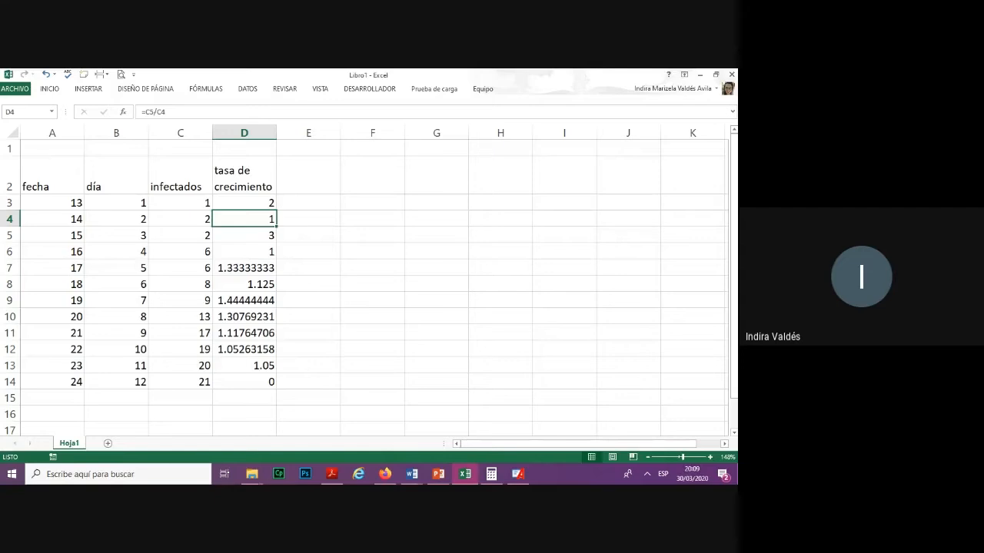
pyautogui.moveTo(115, 177); pyautogui.dragTo(181, 381)
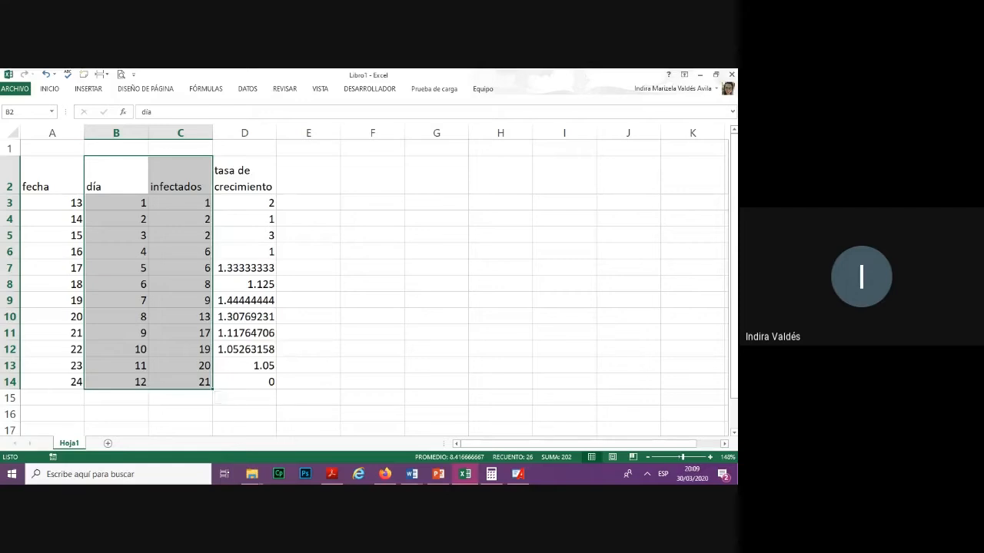
pyautogui.click(88, 88)
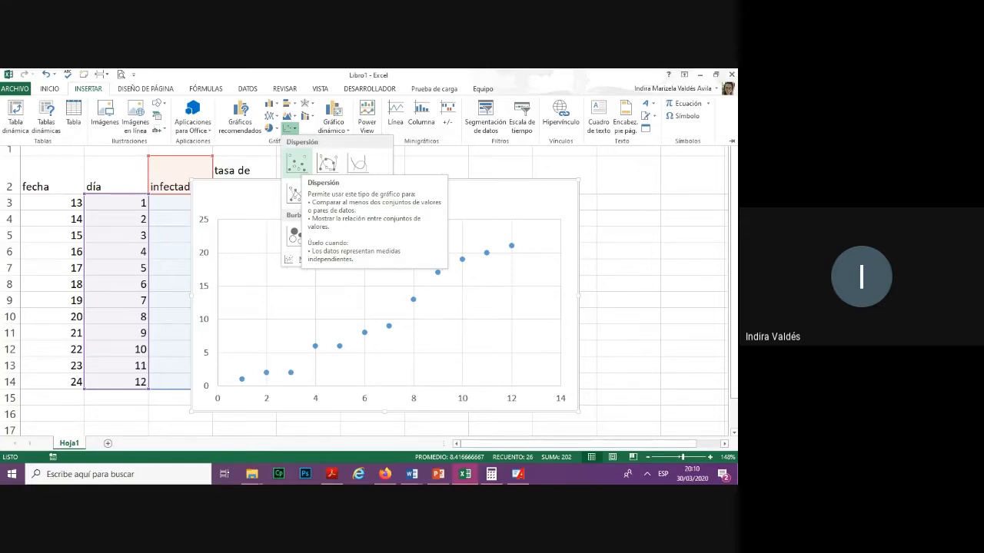
pyautogui.click(296, 162)
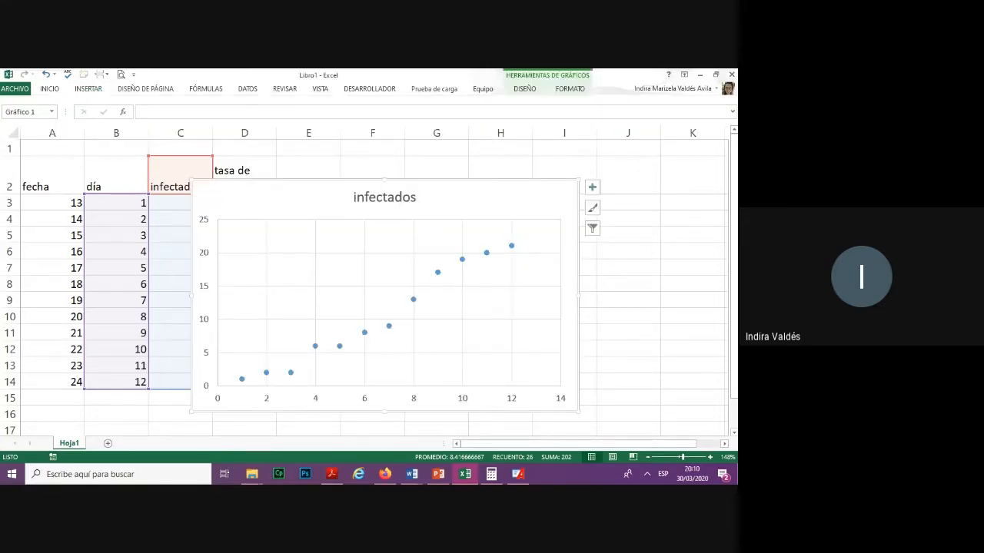
pyautogui.moveTo(231, 192); pyautogui.dragTo(314, 166)
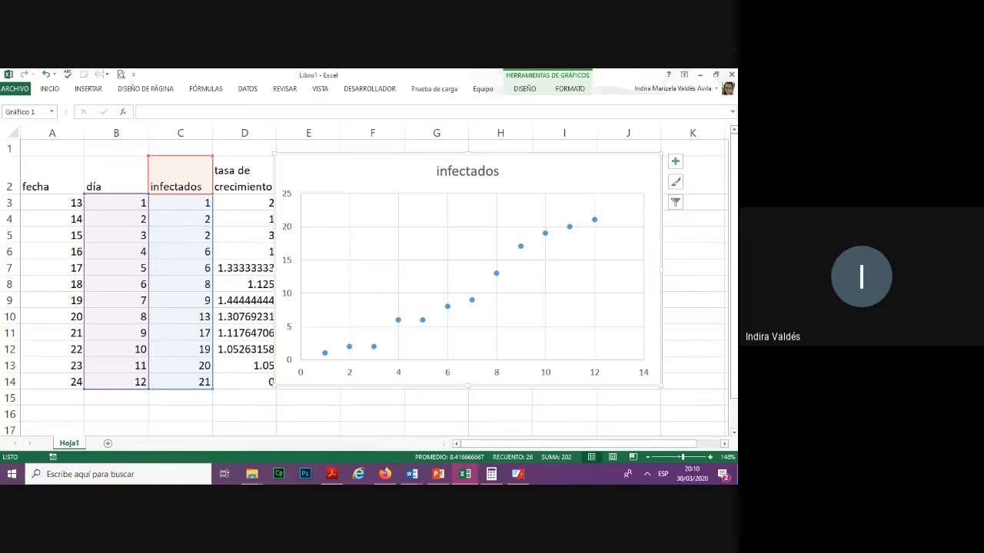
pyautogui.moveTo(377, 170)
pyautogui.mouseDown()
pyautogui.moveTo(390, 174)
pyautogui.moveTo(380, 166)
pyautogui.mouseUp()
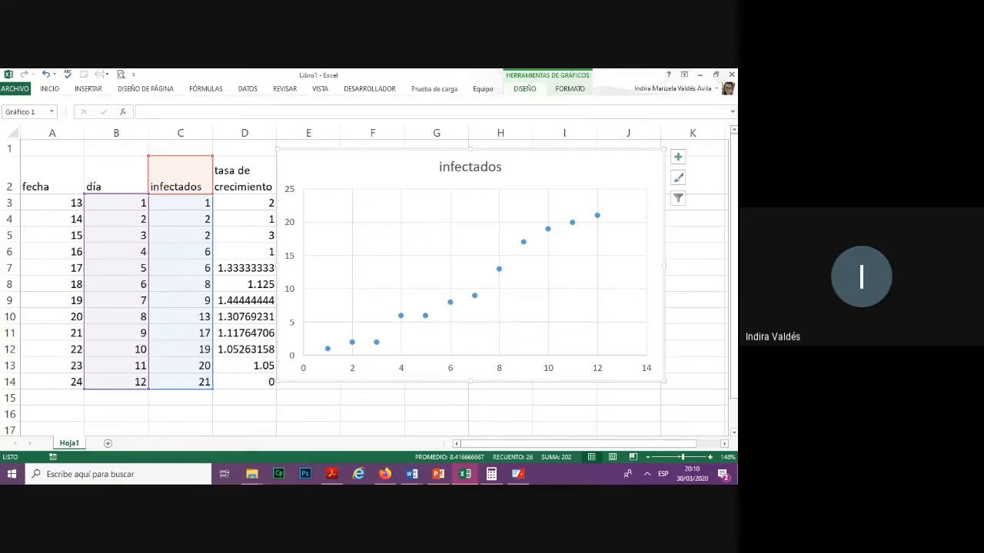
# Add an exponential trendline to the infectados scatter chart and collapse the ribbon
pyautogui.click(525, 88)
pyautogui.click(28, 116)
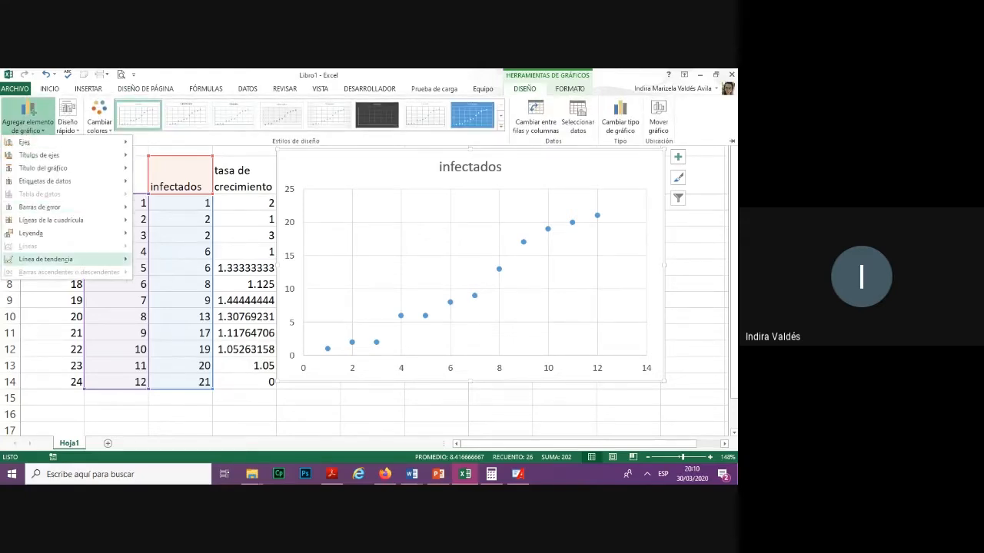
pyautogui.moveTo(46, 259)
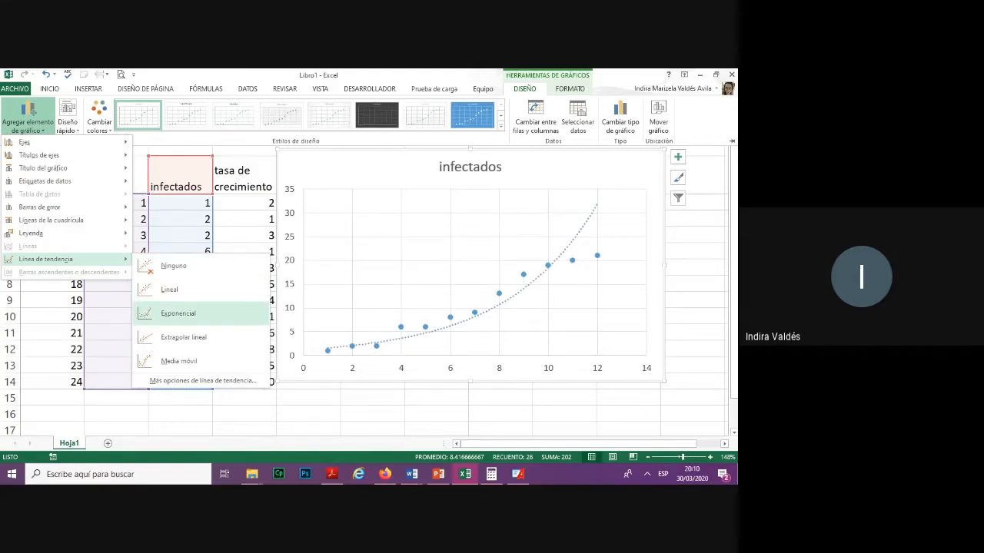
pyautogui.click(178, 313)
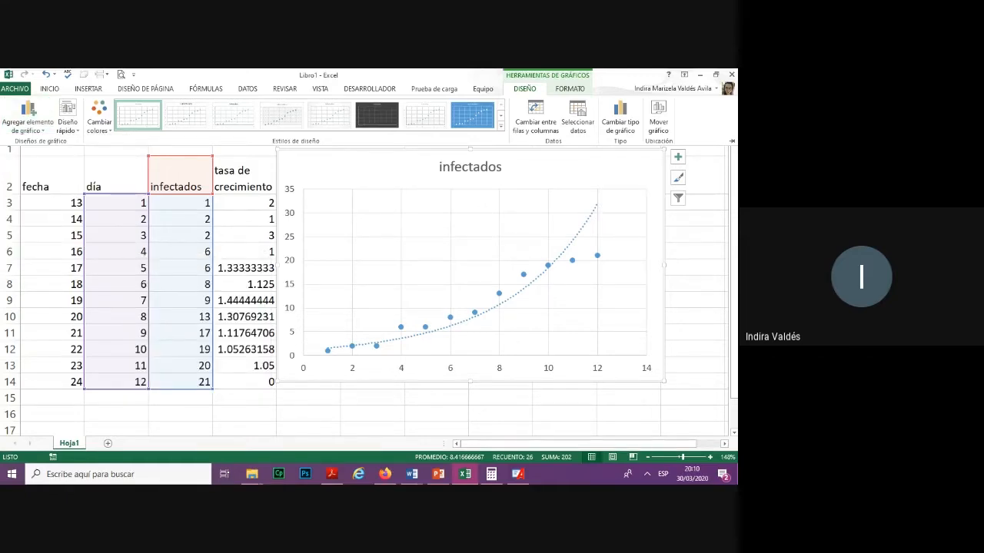
pyautogui.hotkey('ctrl', 'F1')
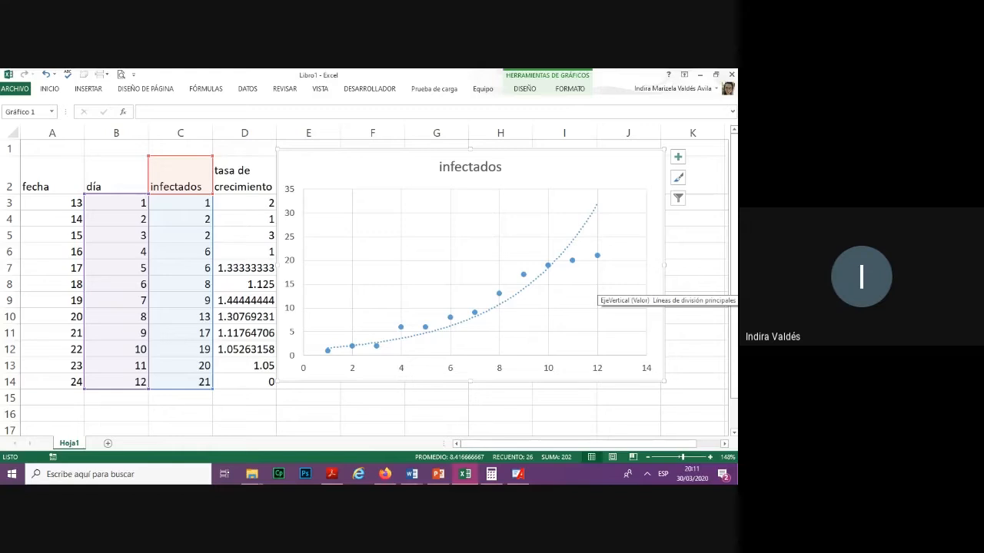
# Display the exponential trendline's equation on the infectados chart
pyautogui.click(586, 239)
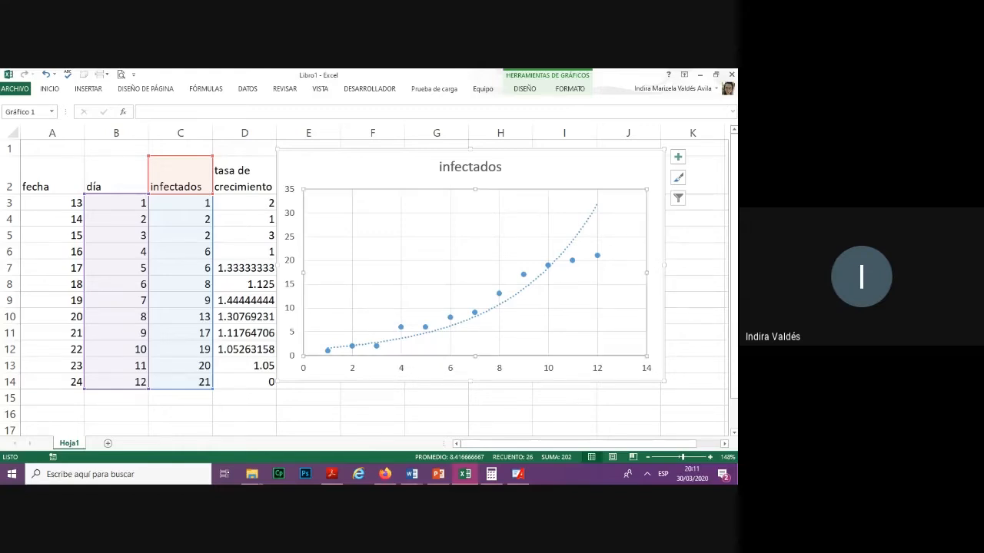
pyautogui.click(578, 233)
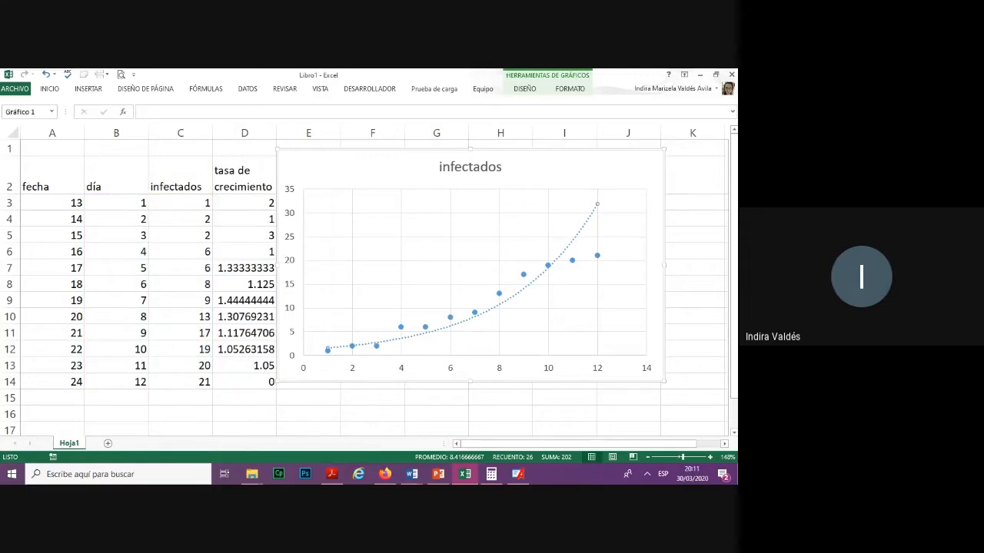
pyautogui.hotkey('ctrl', '1')
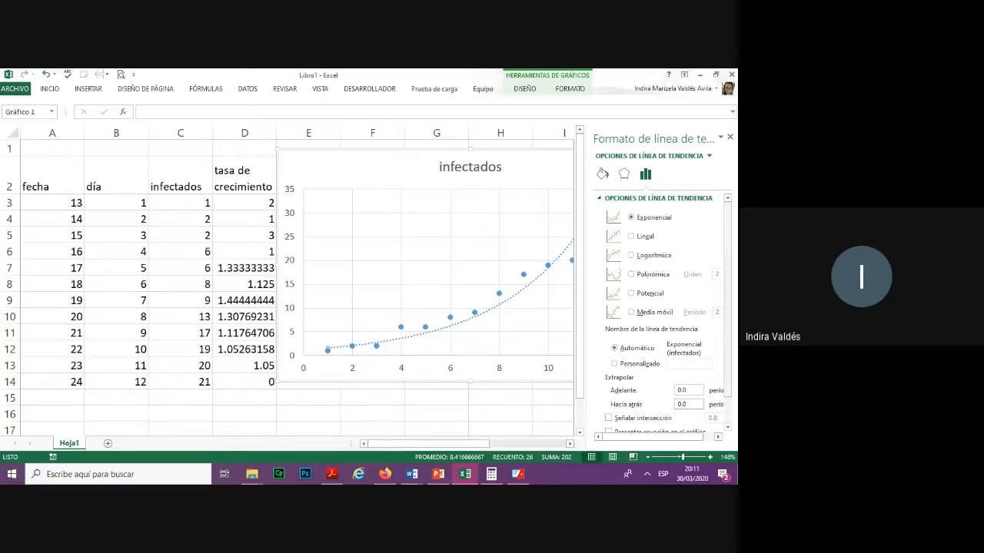
pyautogui.scroll(-1, 668, 313)
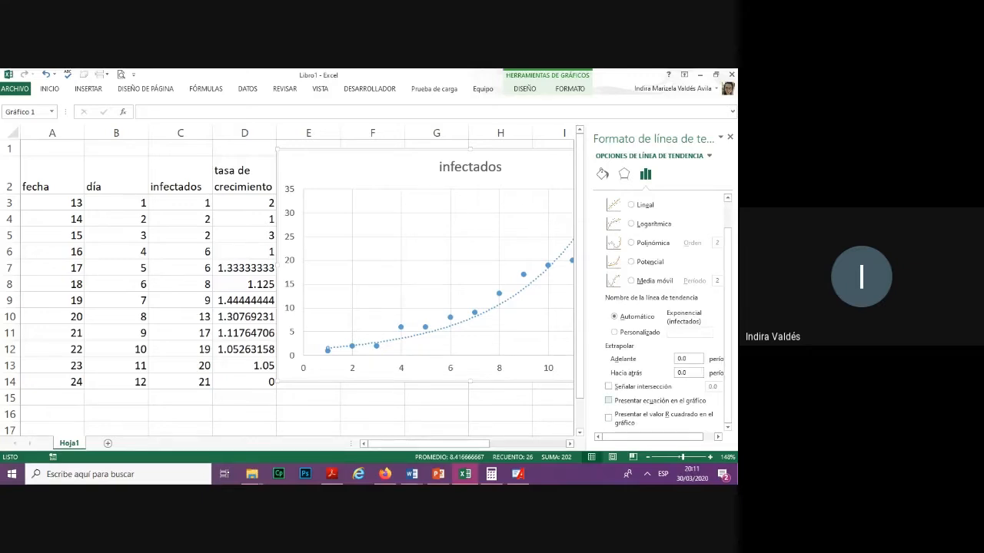
pyautogui.click(608, 401)
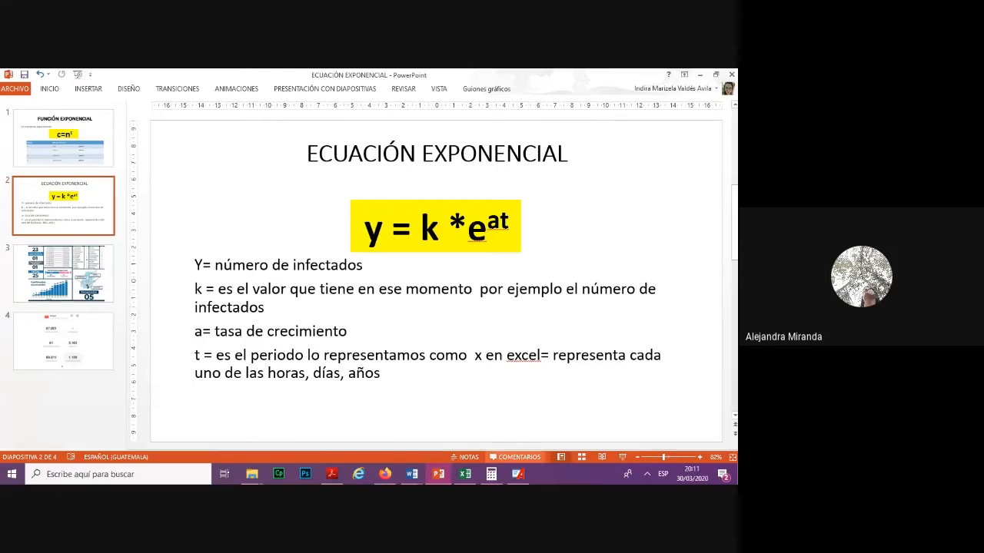
# Review the formula on the ECUACIÓN EXPONENCIAL slide in PowerPoint and return to the Excel workbook
pyautogui.moveTo(518, 474)
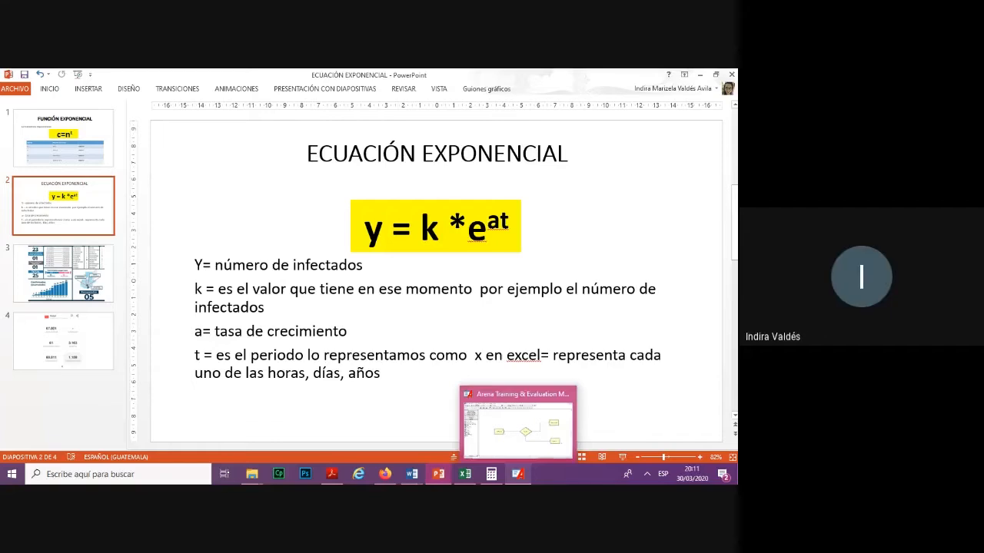
pyautogui.moveTo(465, 474)
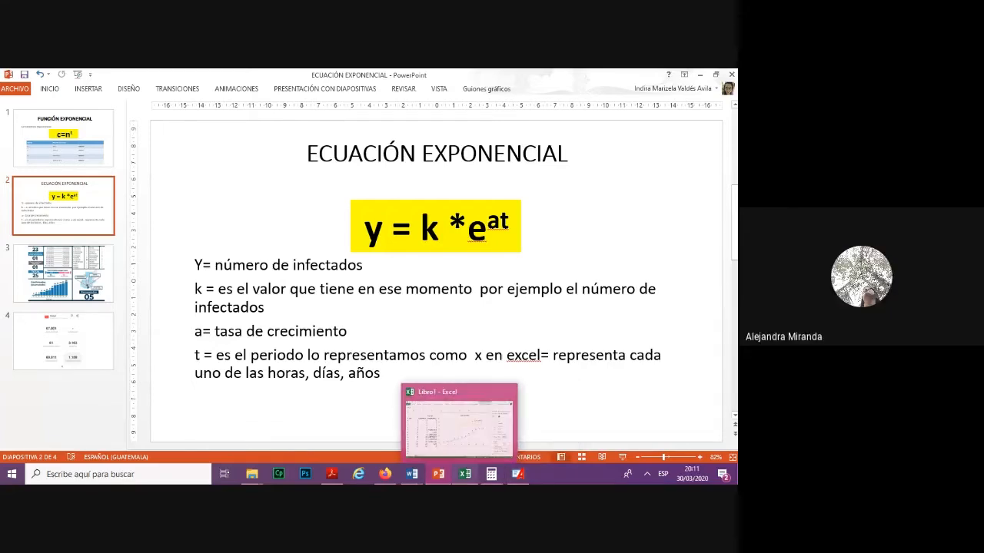
pyautogui.click(465, 475)
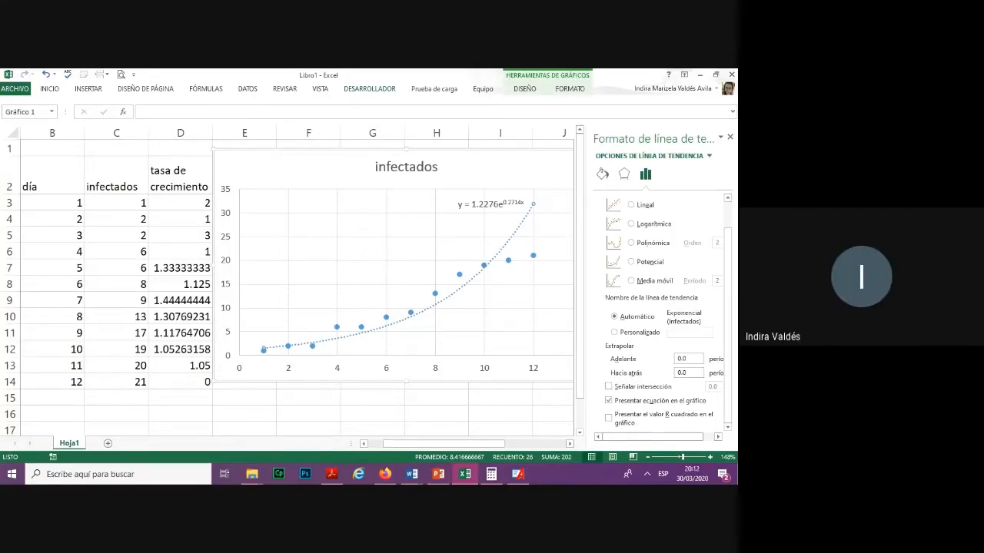
pyautogui.click(88, 88)
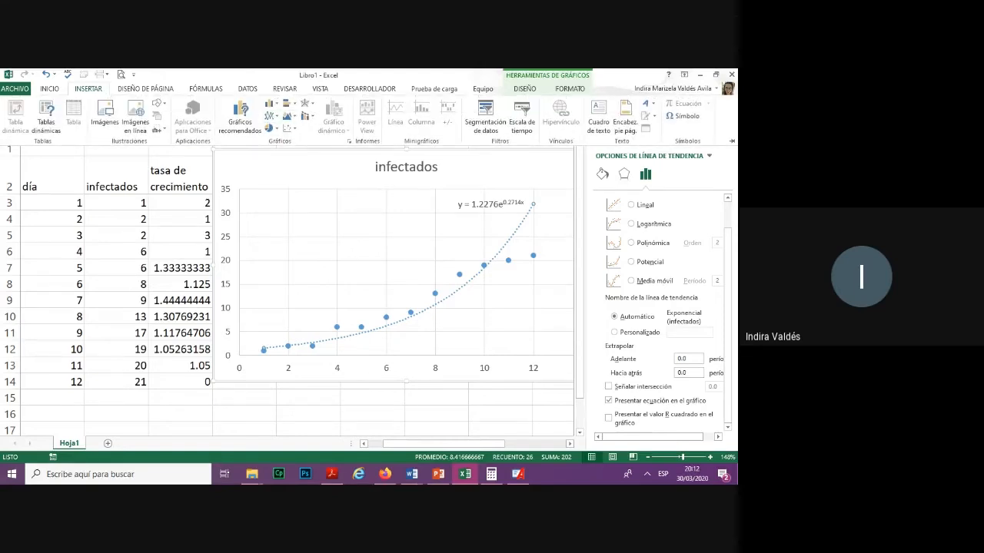
pyautogui.click(289, 128)
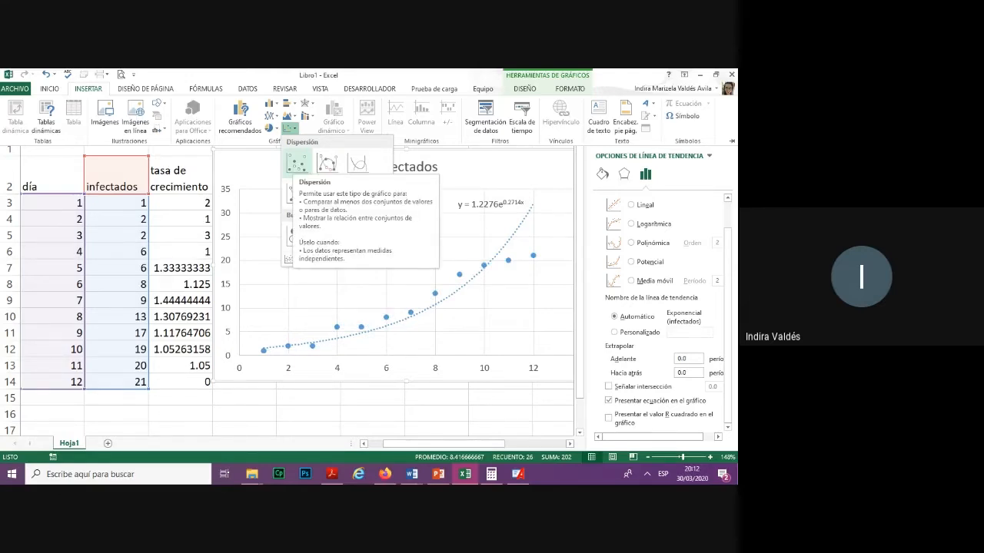
pyautogui.press('Escape')
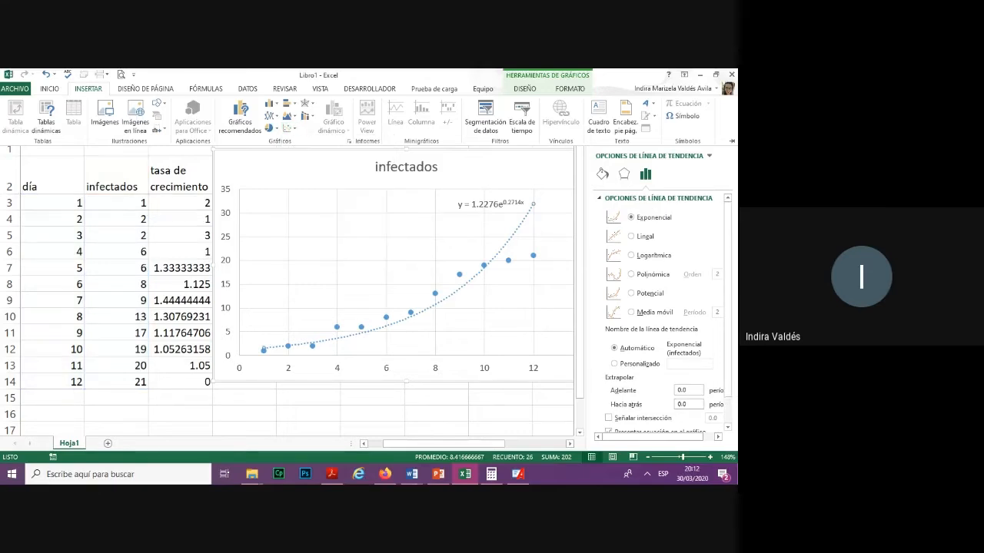
pyautogui.press('Escape')
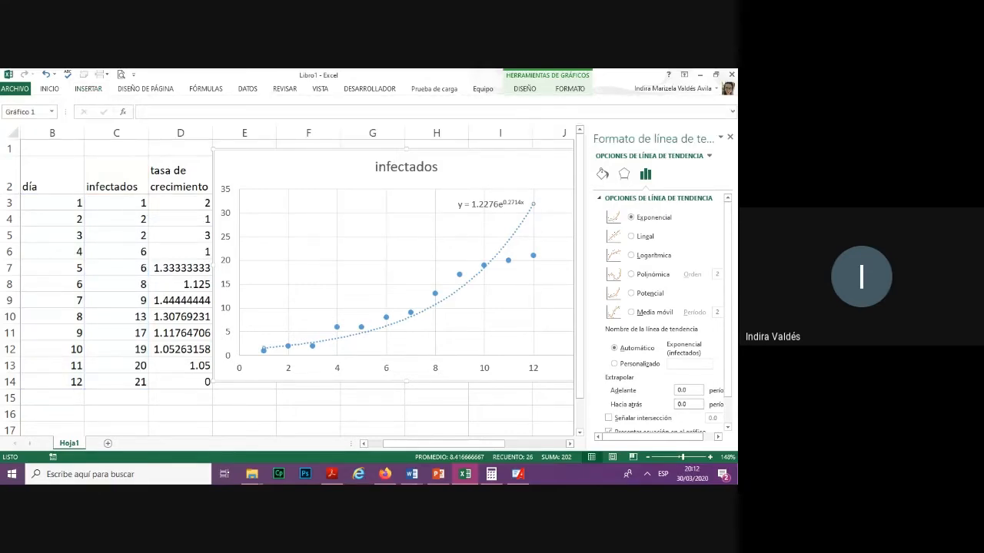
# Display the trendline's R-squared value on the chart and move the chart away from the table, leaving column E free
pyautogui.scroll(-1, 661, 308)
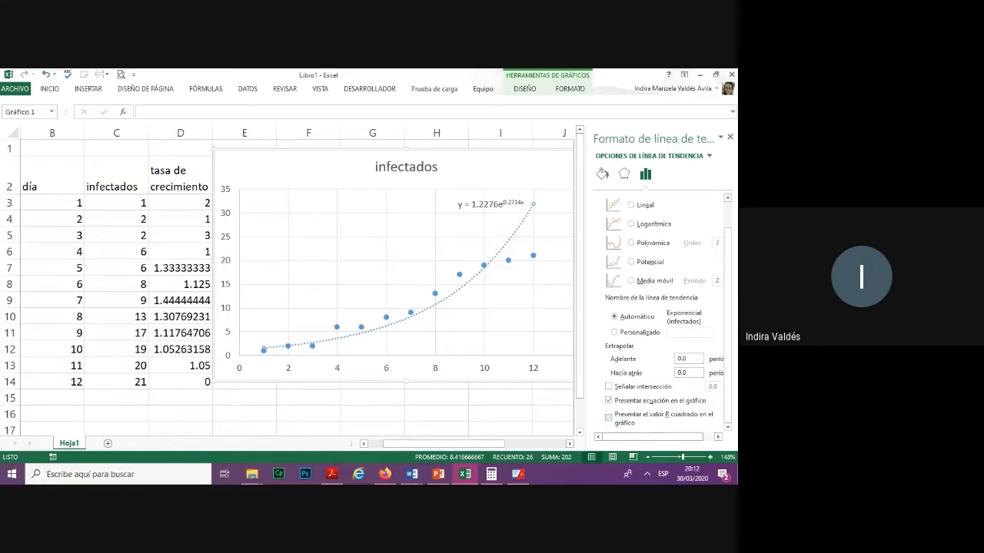
pyautogui.click(608, 417)
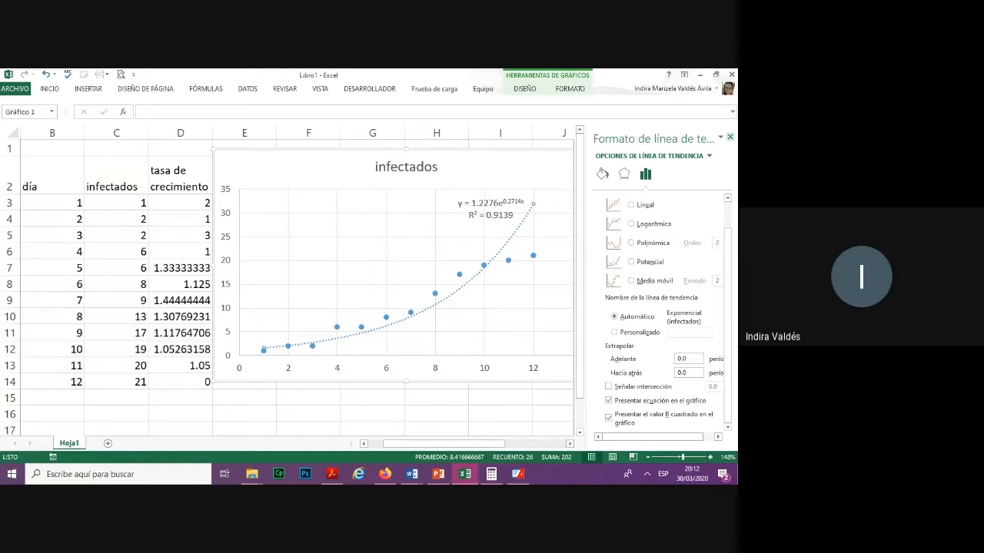
pyautogui.click(730, 137)
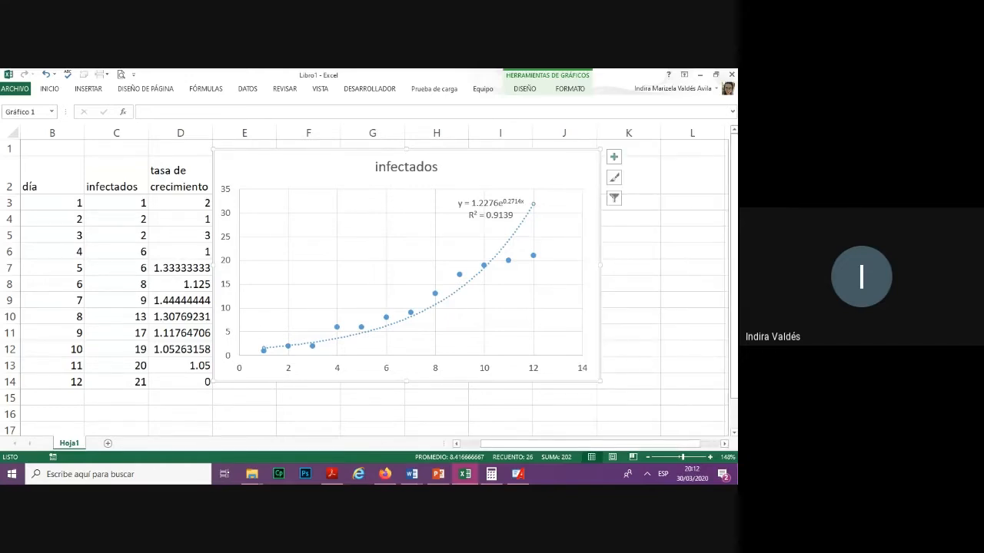
pyautogui.moveTo(338, 162); pyautogui.dragTo(426, 163)
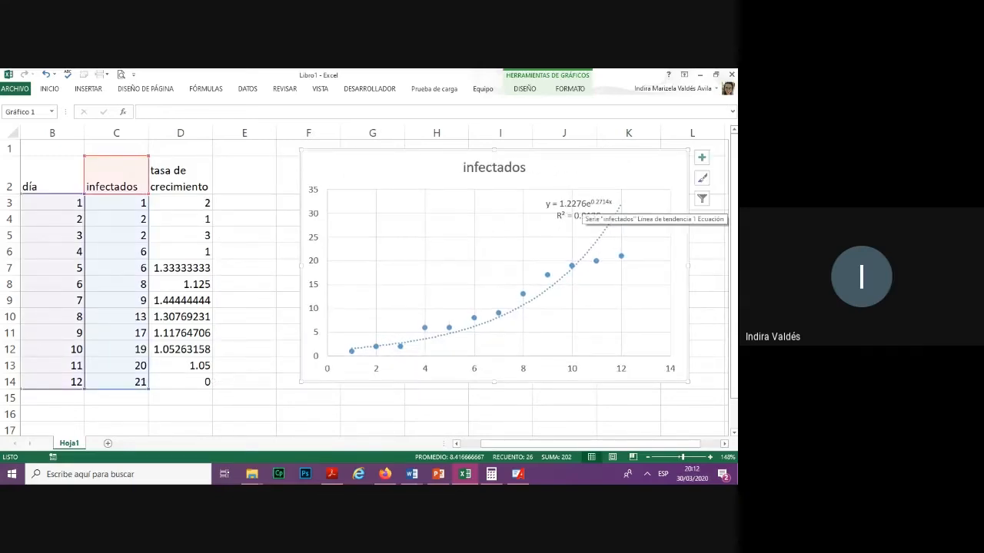
# Switch to PowerPoint to examine the definition of k on the ECUACIÓN EXPONENCIAL slide, and return to the Excel workbook
pyautogui.click(438, 474)
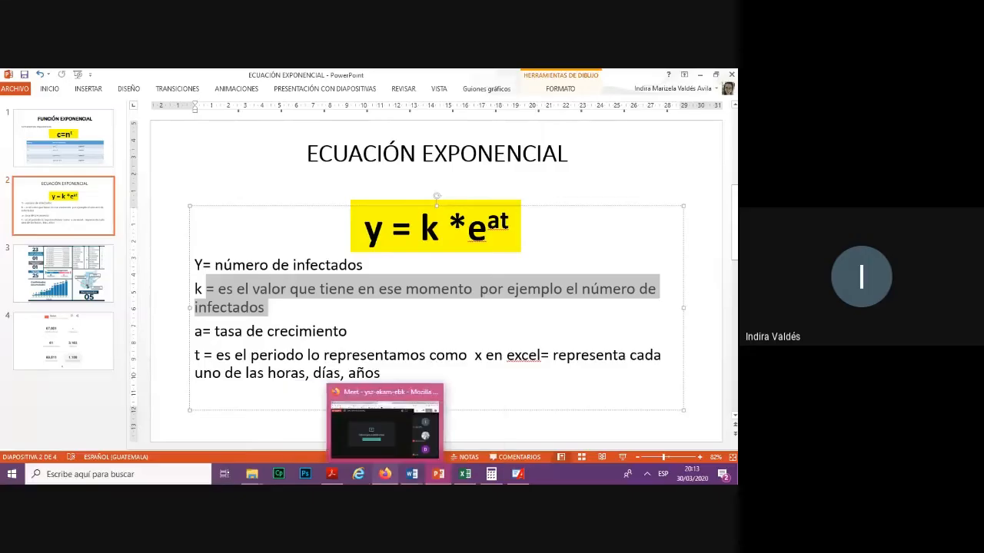
pyautogui.moveTo(465, 474)
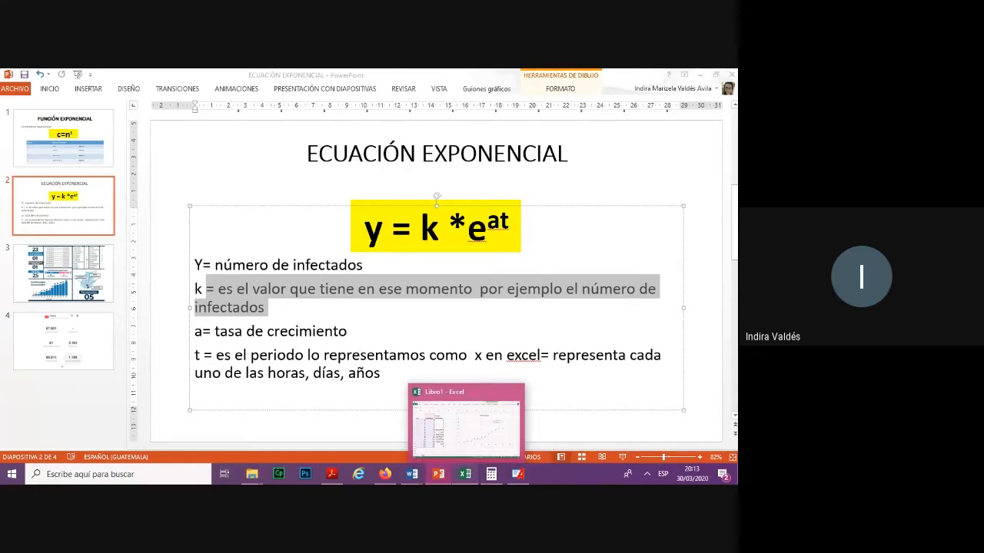
pyautogui.click(465, 474)
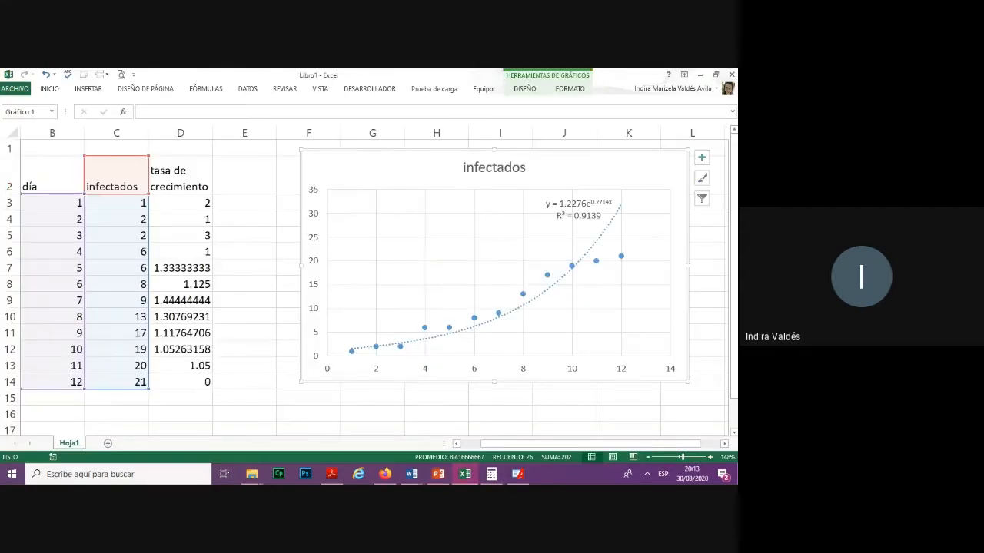
# Move the chart clear of columns E and F and add the title "Datos Teóricos" in merged, centred cells A1:D1
pyautogui.moveTo(495, 167); pyautogui.dragTo(564, 175)
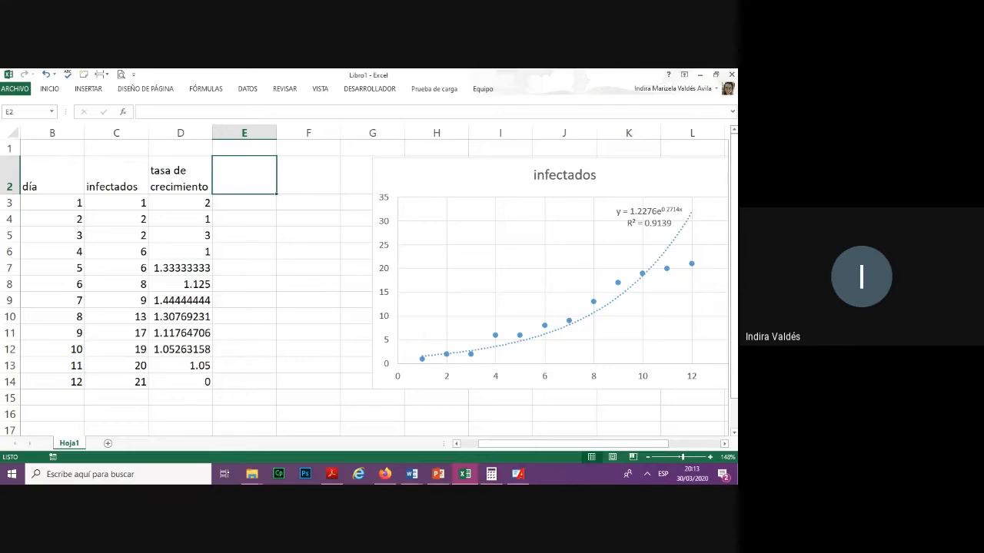
pyautogui.moveTo(180, 148); pyautogui.dragTo(16, 148)
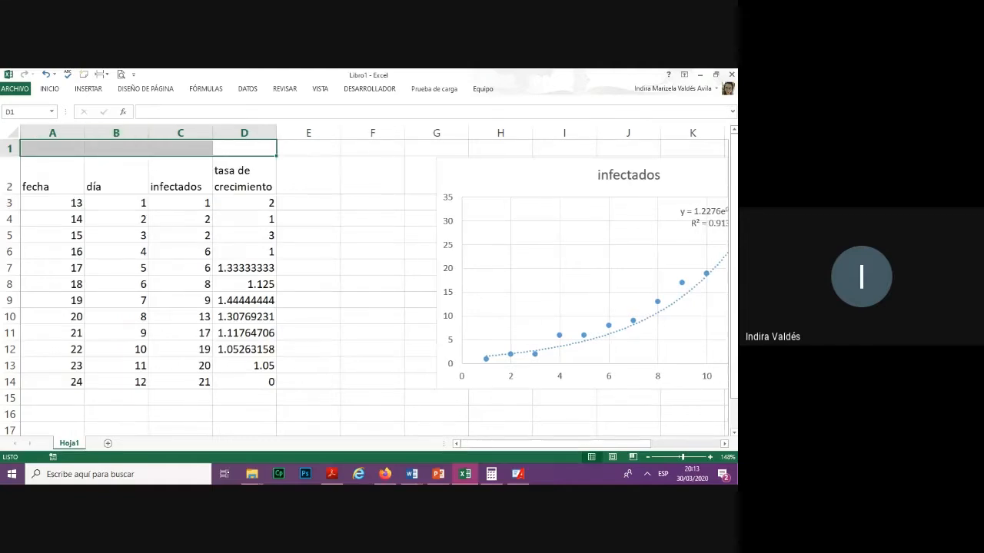
pyautogui.rightClick(128, 150)
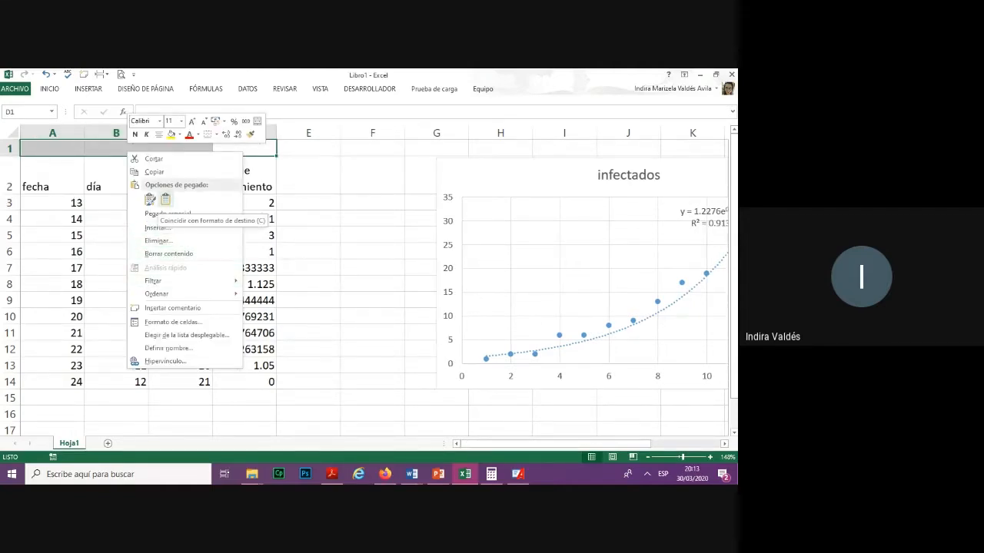
pyautogui.click(257, 121)
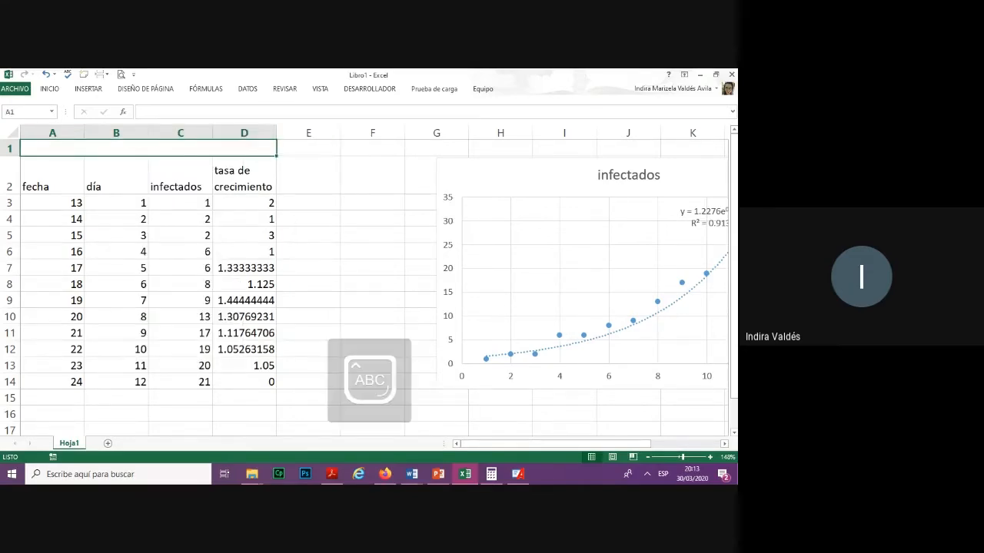
pyautogui.write('Datos Teóricos')
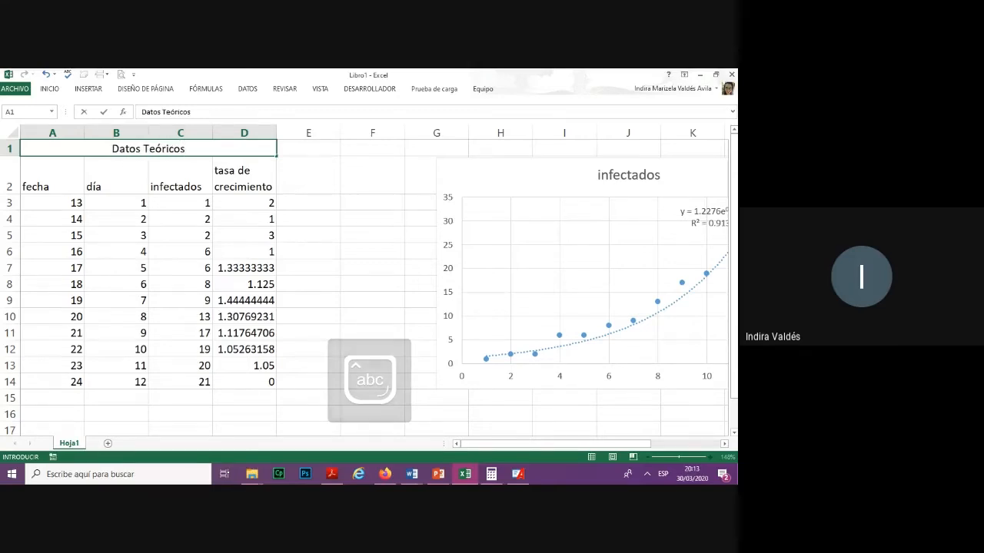
pyautogui.click(308, 174)
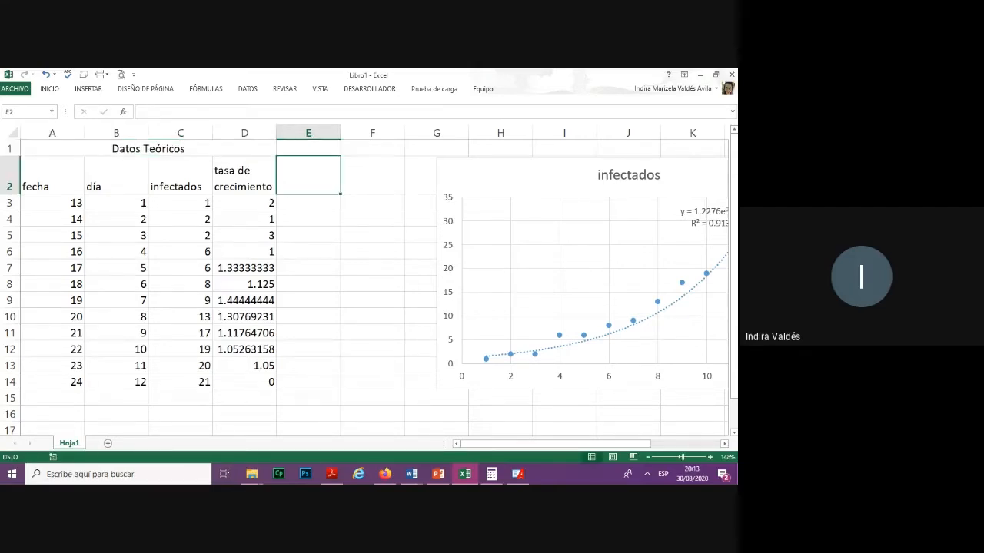
# Move the infectados chart further away from the table, leaving columns E through H free
pyautogui.moveTo(522, 175); pyautogui.dragTo(644, 171)
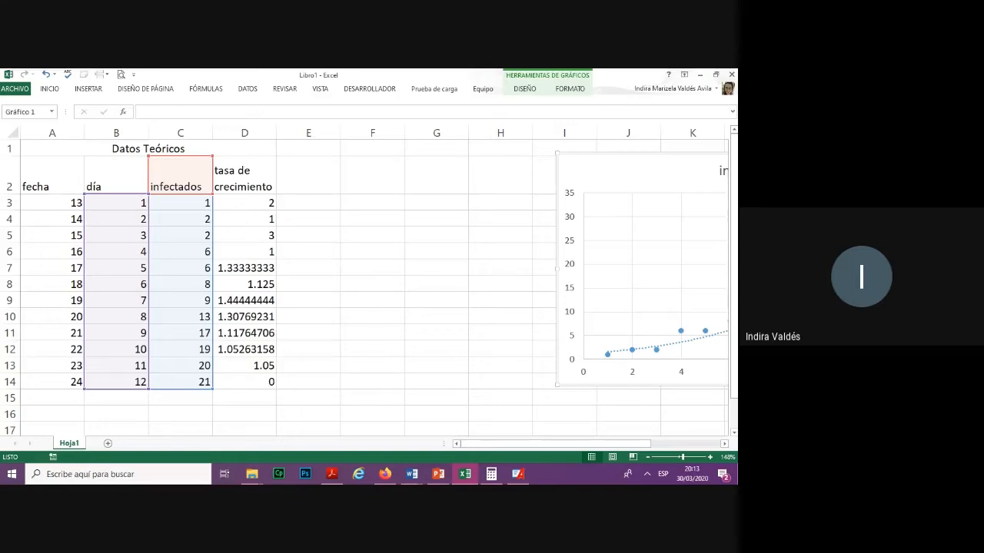
pyautogui.moveTo(308, 149); pyautogui.dragTo(442, 149)
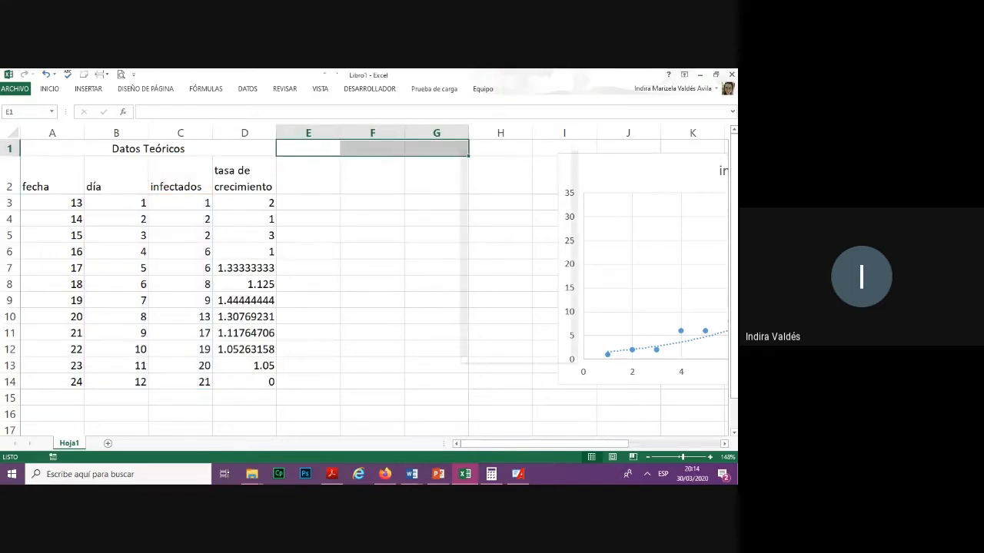
pyautogui.rightClick(461, 148)
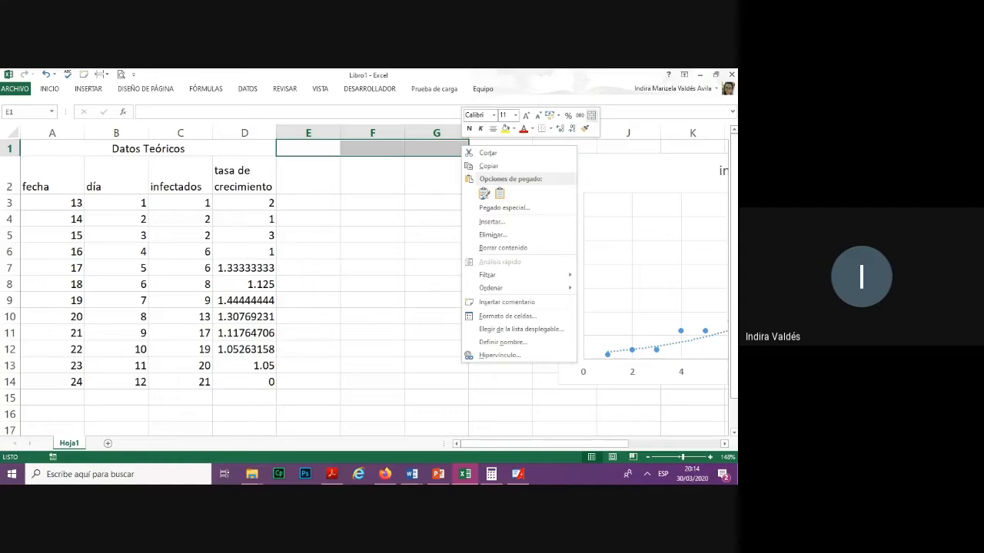
pyautogui.press('Escape')
# Enter the headings "Función Exponencial" in F2 and "Tasa de crecimiento" in G2, and widen columns F and G to fit them
pyautogui.click(308, 174)
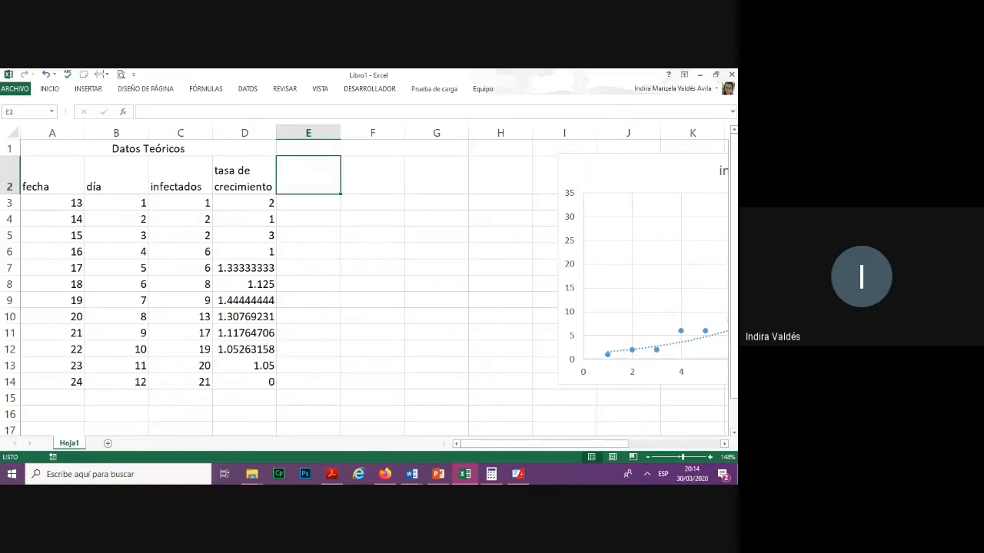
pyautogui.click(372, 174)
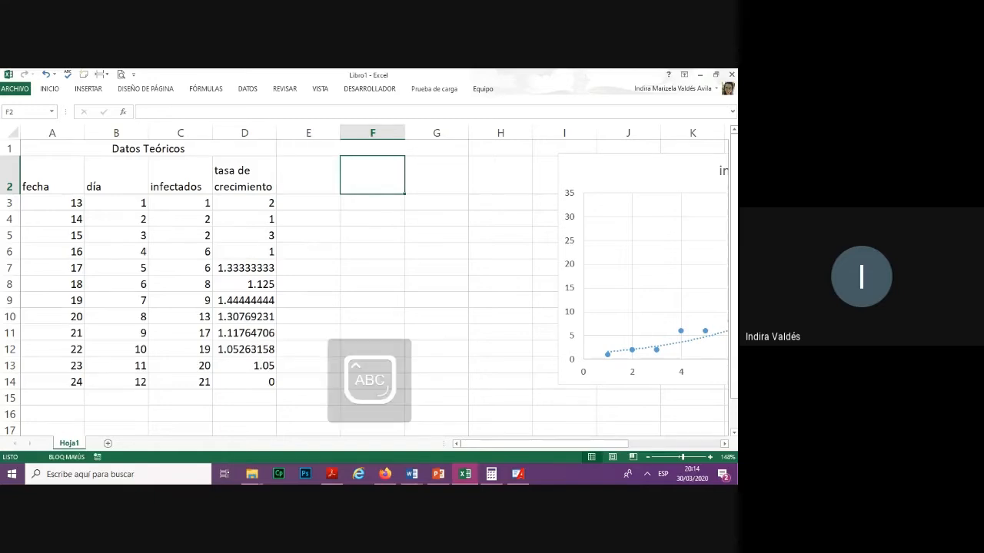
pyautogui.write('Función Ex')
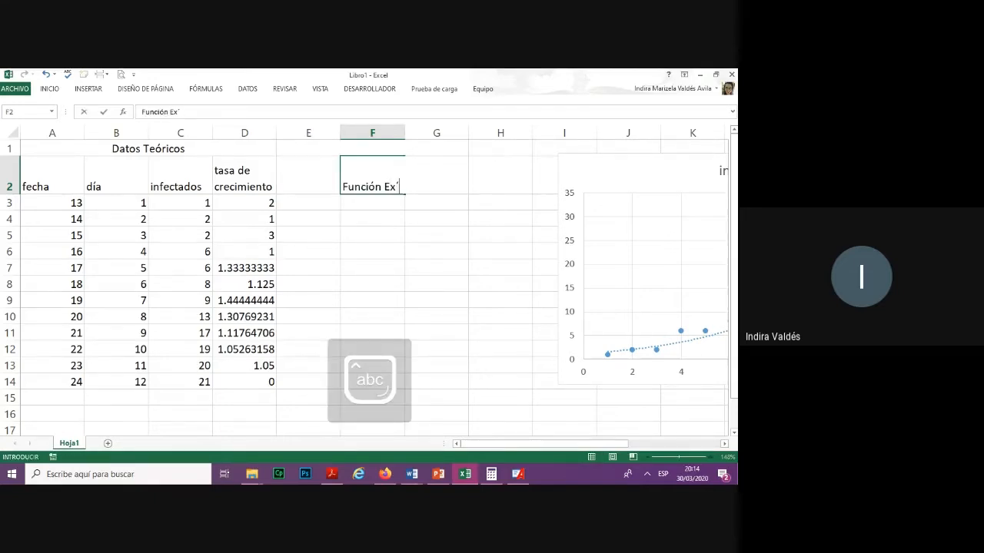
pyautogui.write('ponencial')
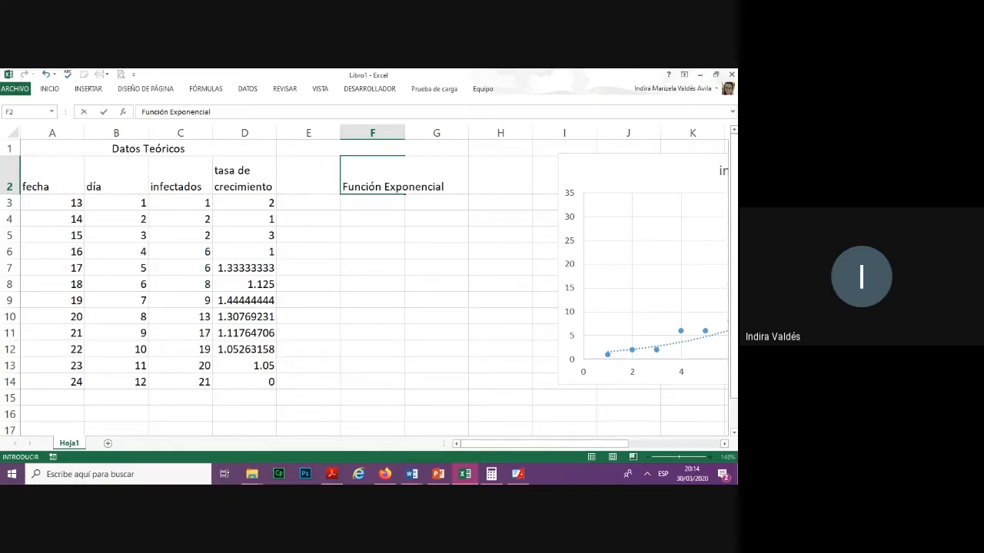
pyautogui.press('Tab')
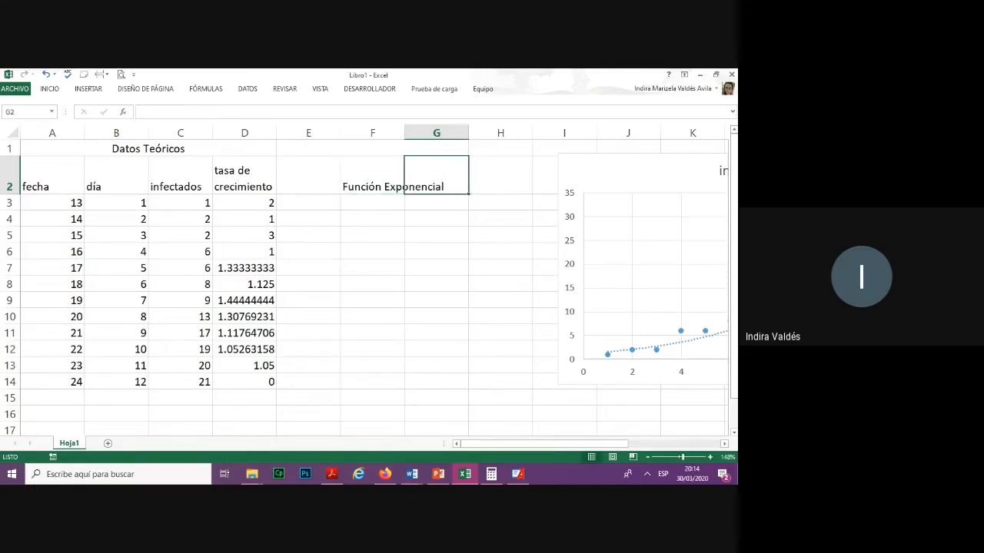
pyautogui.write('T')
pyautogui.write('asa ')
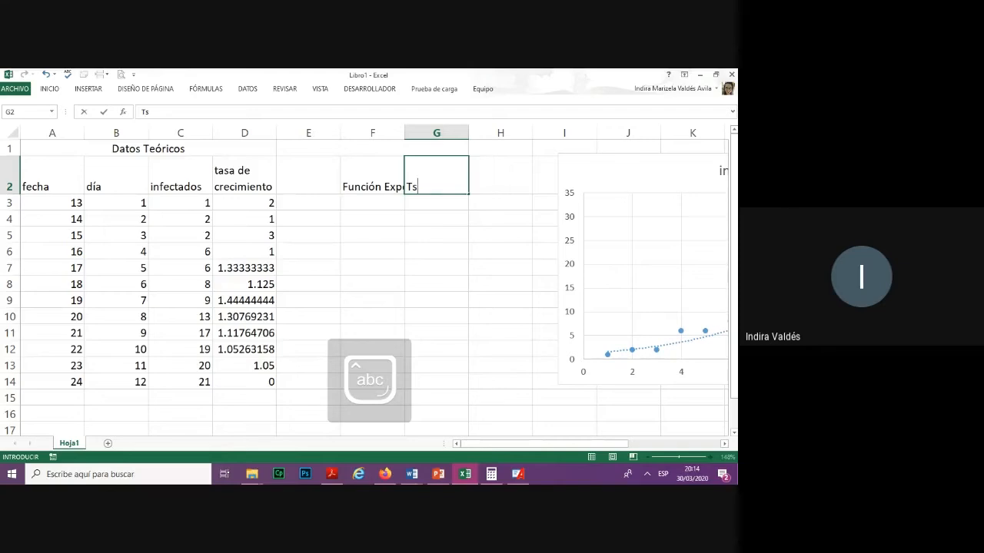
pyautogui.write('d')
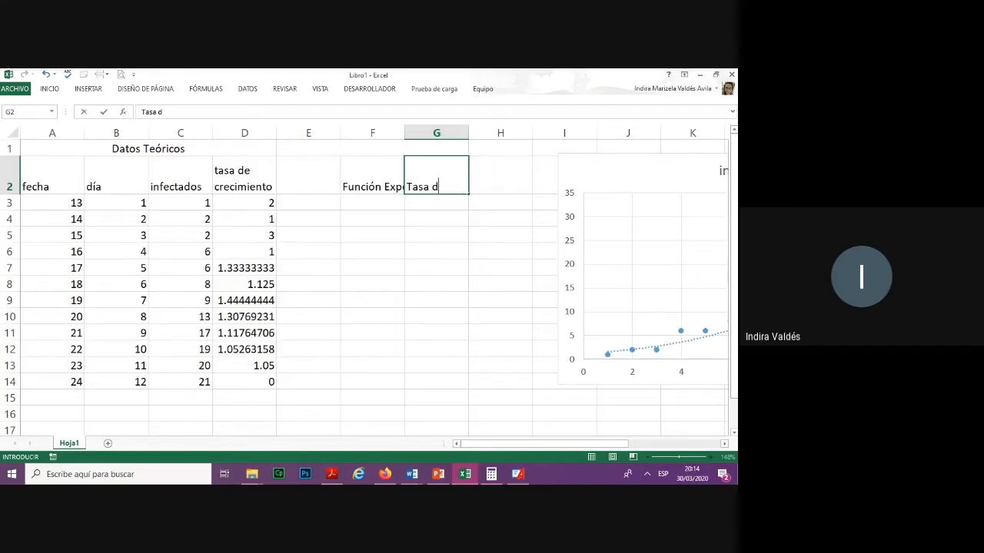
pyautogui.write('e crecimiento')
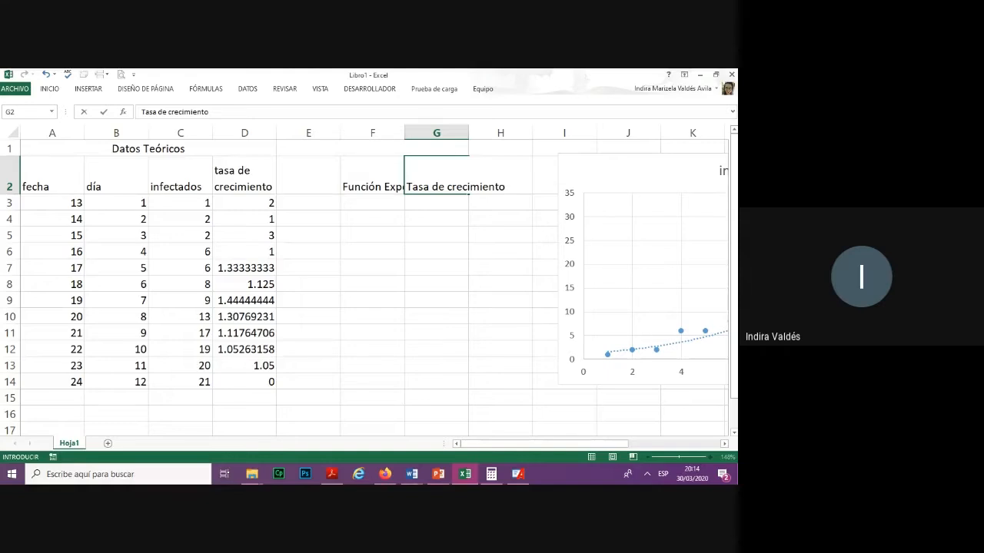
pyautogui.press('Return')
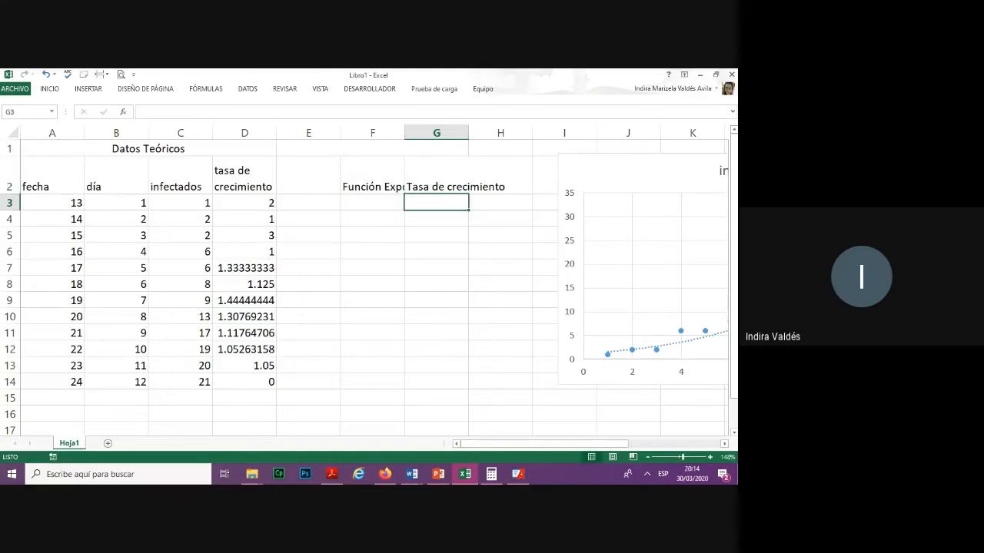
pyautogui.moveTo(543, 445)
pyautogui.mouseDown()
pyautogui.moveTo(611, 444)
pyautogui.moveTo(543, 444)
pyautogui.mouseUp()
pyautogui.doubleClick(405, 133)
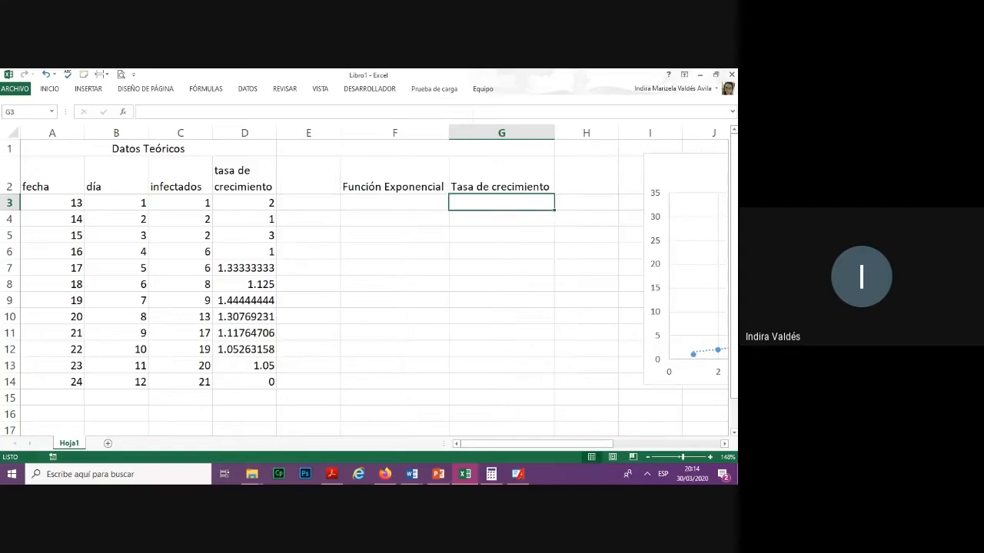
pyautogui.click(398, 218)
pyautogui.click(308, 175)
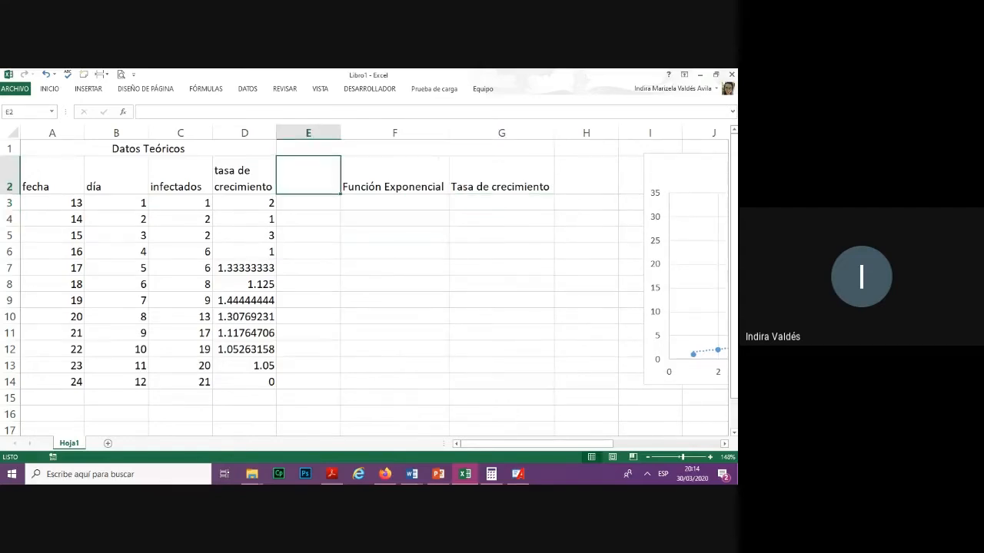
pyautogui.click(308, 202)
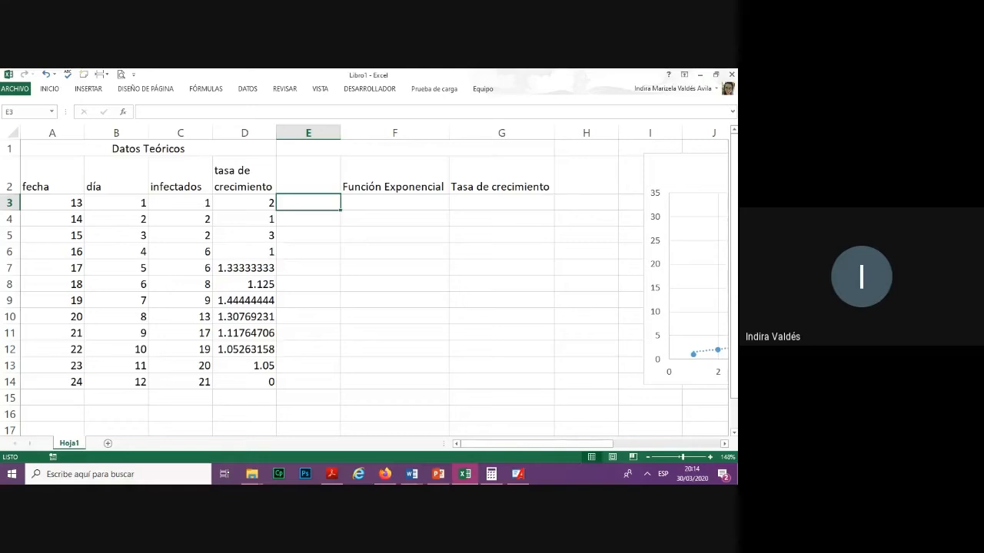
pyautogui.click(394, 202)
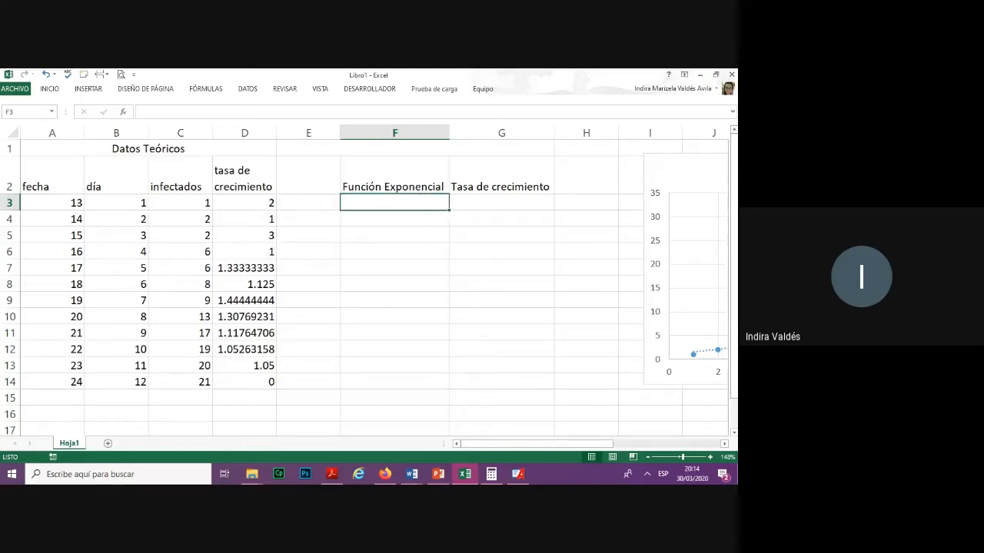
# Calculate the exponent for each day by entering =0.2714*B3 in cell E3 and filling it down to E14
pyautogui.click(308, 202)
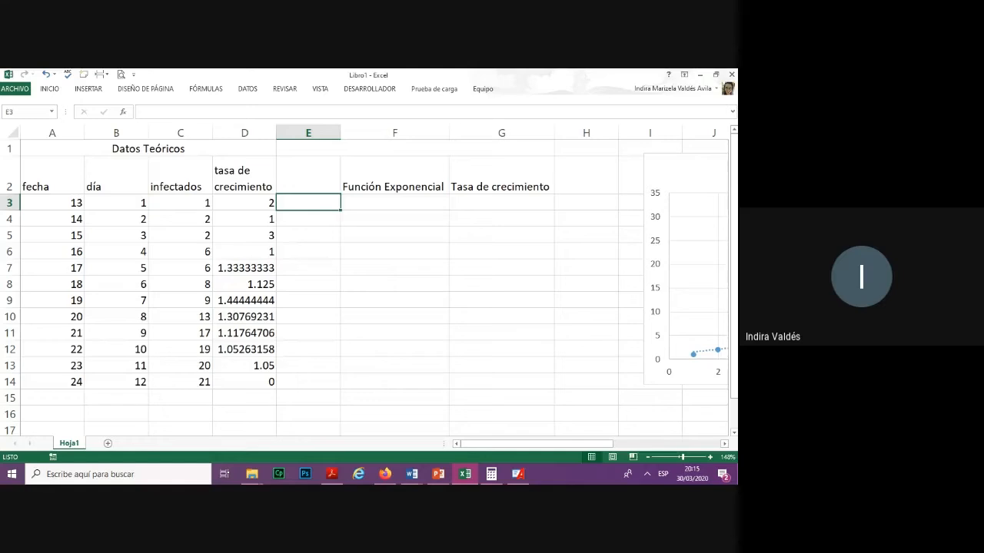
pyautogui.write('=')
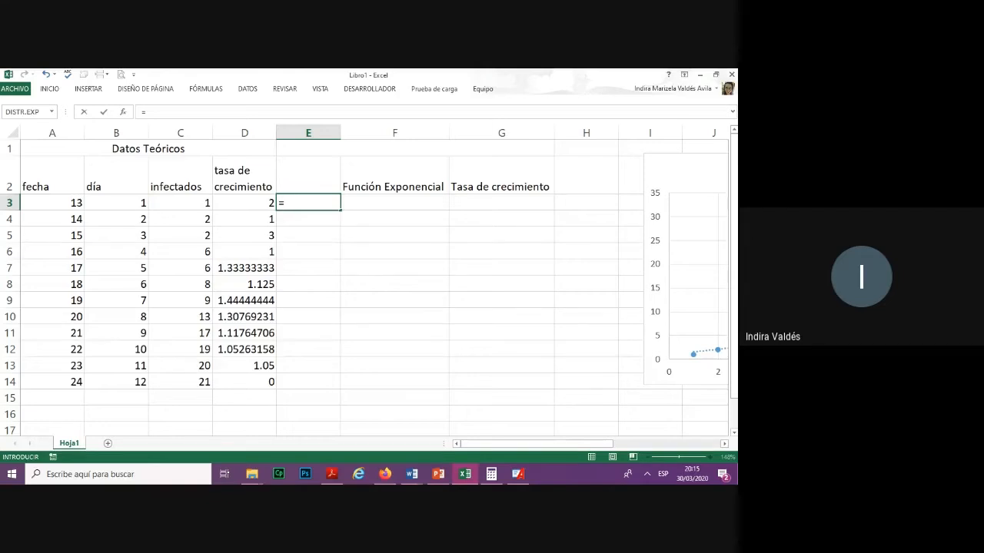
pyautogui.write('0.2714')
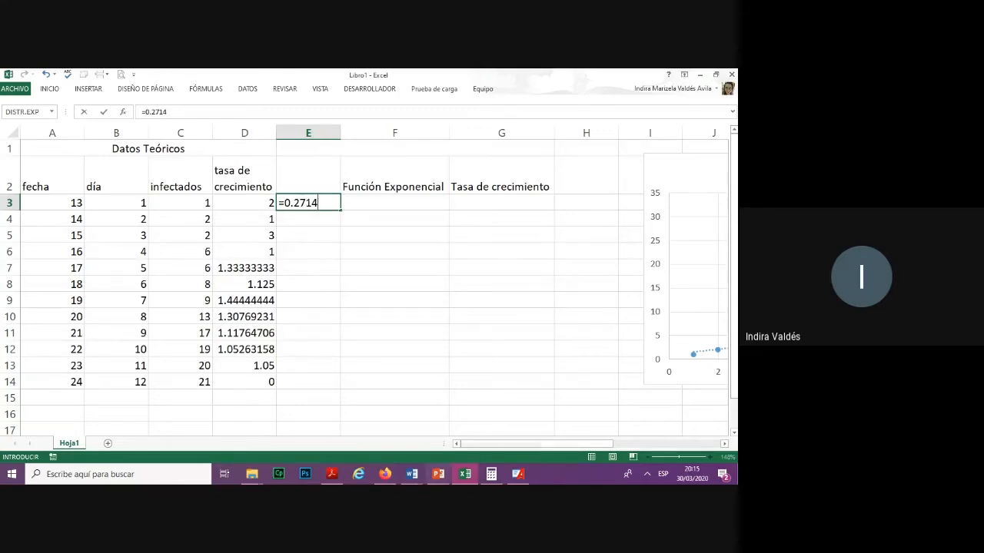
pyautogui.moveTo(538, 443); pyautogui.dragTo(572, 444)
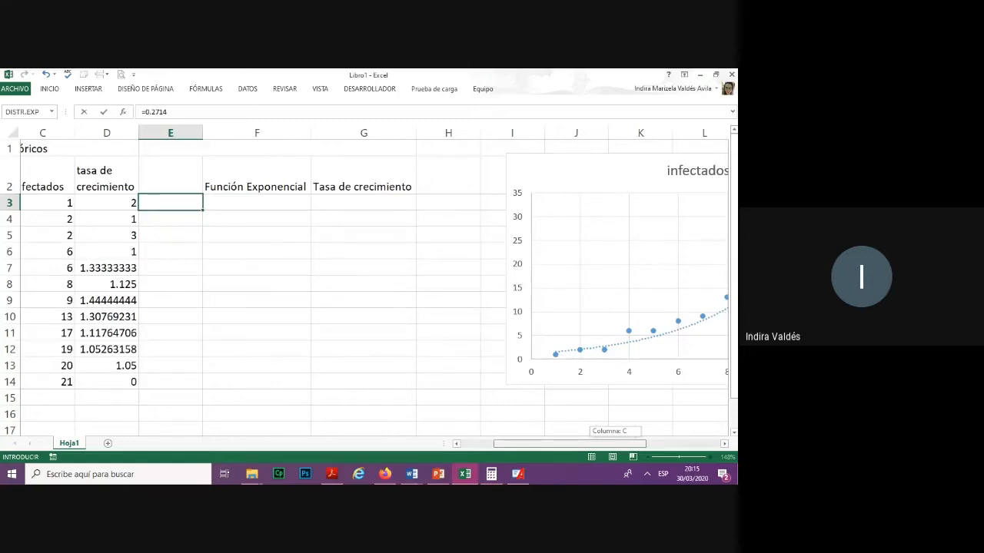
pyautogui.write('*')
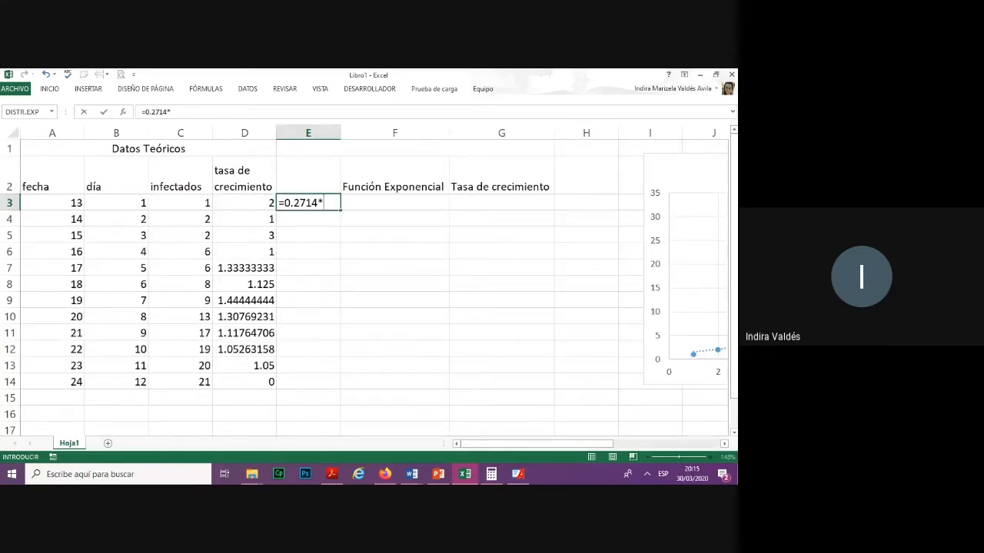
pyautogui.click(116, 203)
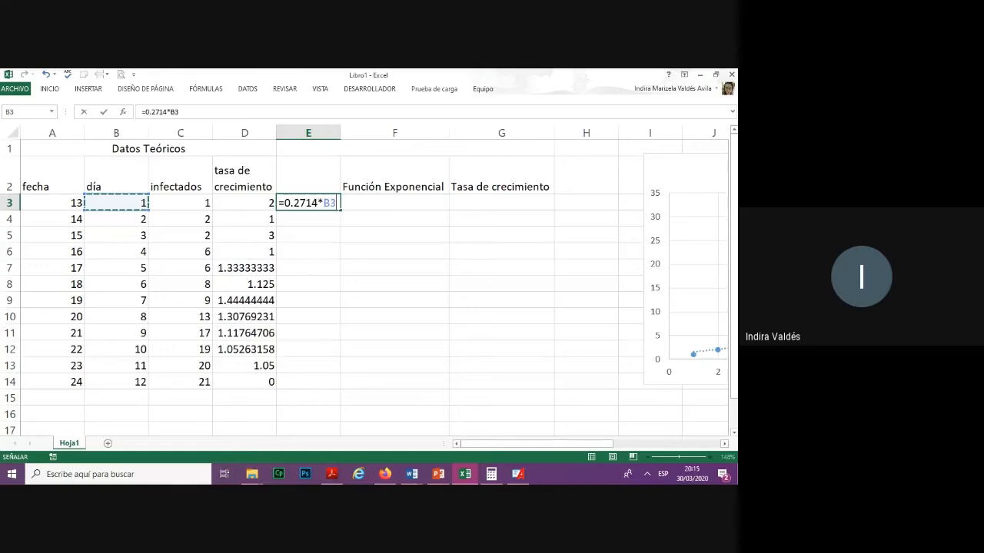
pyautogui.press('Return')
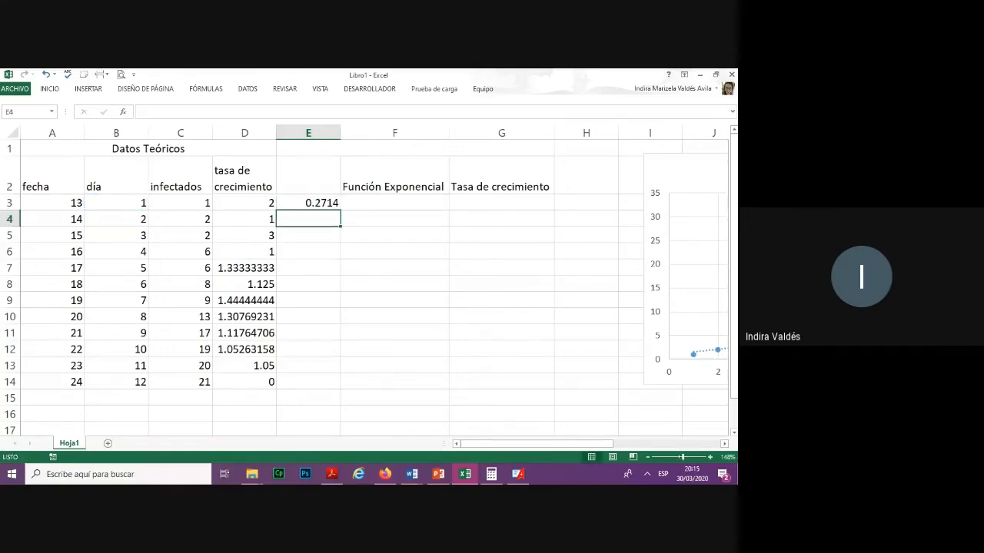
pyautogui.click(308, 203)
pyautogui.moveTo(341, 211); pyautogui.dragTo(323, 384)
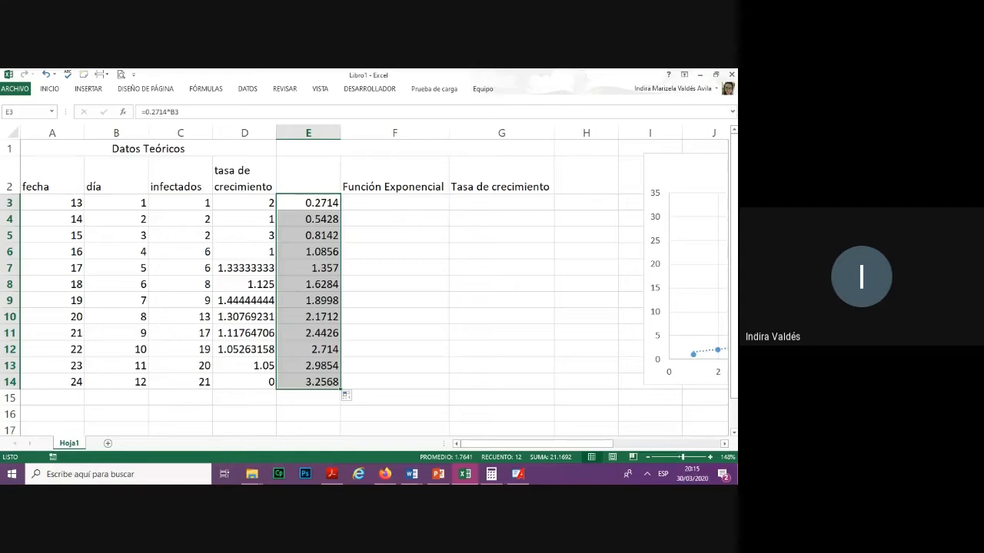
# Enter the formula =1.227*EXP(E3) in cell F3, taking the coefficient from the trendline equation on the chart
pyautogui.doubleClick(395, 203)
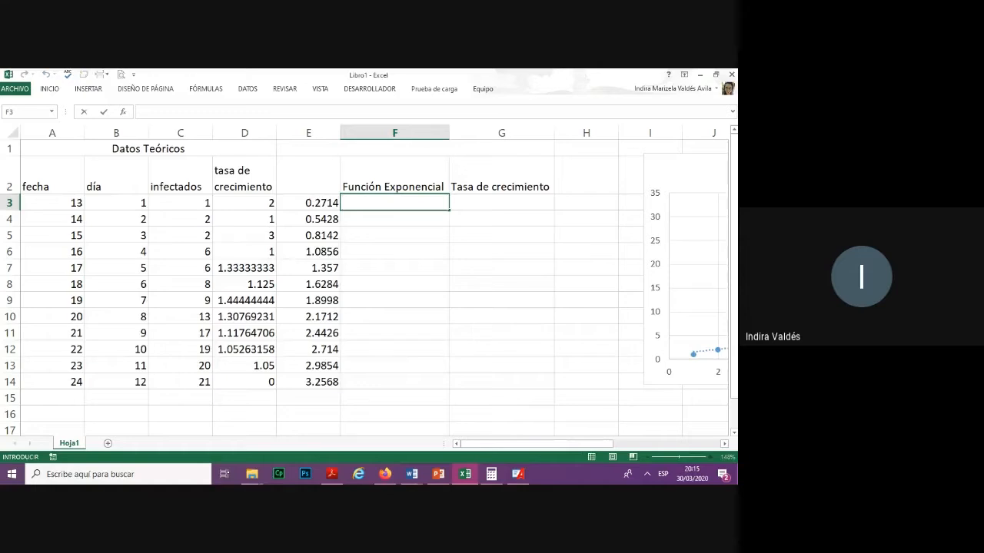
pyautogui.write('=')
pyautogui.moveTo(584, 443); pyautogui.dragTo(676, 443)
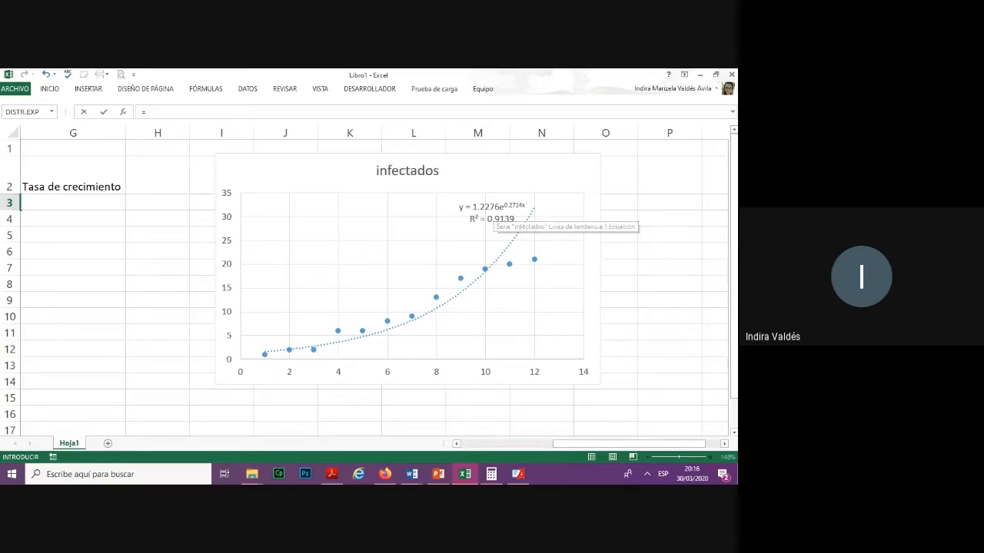
pyautogui.moveTo(629, 444); pyautogui.dragTo(536, 444)
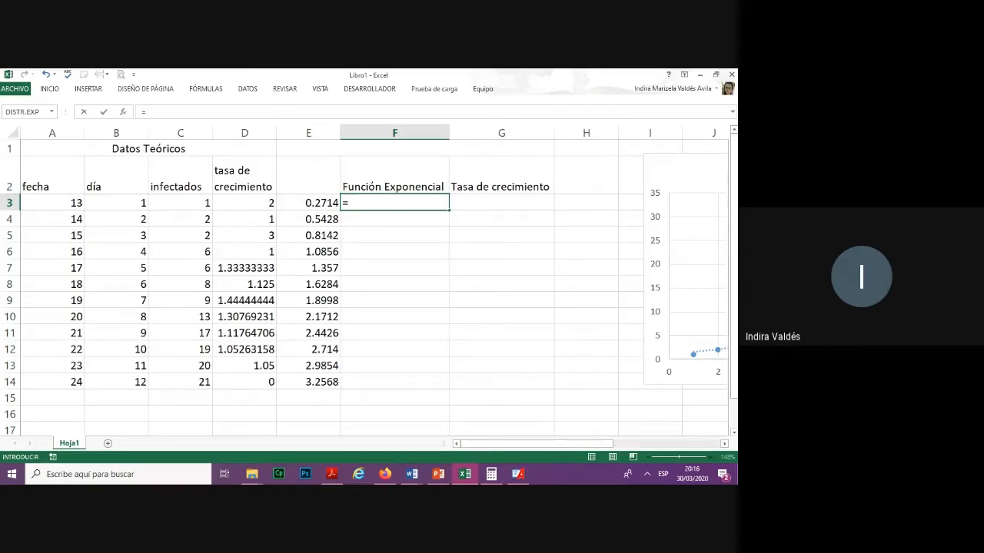
pyautogui.click(536, 444)
pyautogui.moveTo(536, 445); pyautogui.dragTo(598, 444)
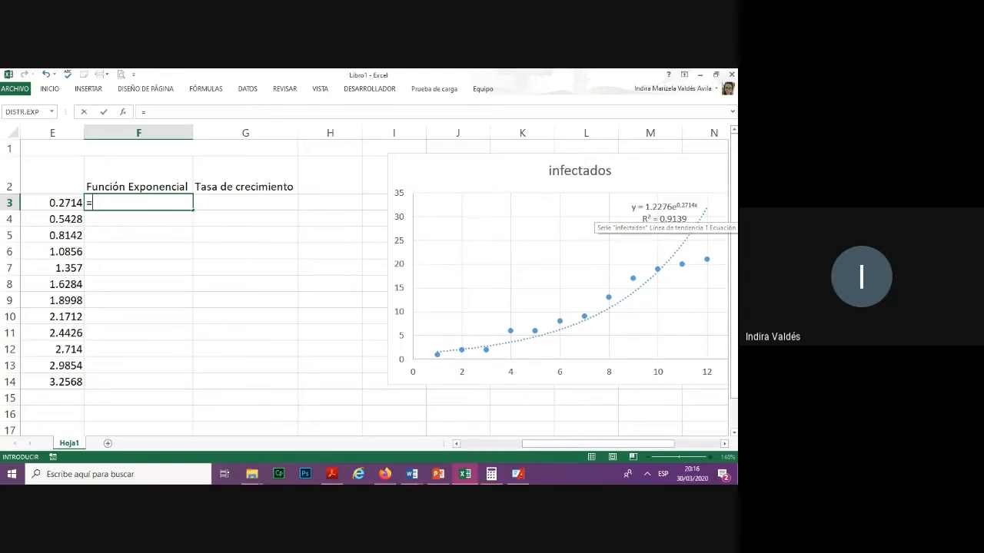
pyautogui.moveTo(598, 445); pyautogui.dragTo(534, 445)
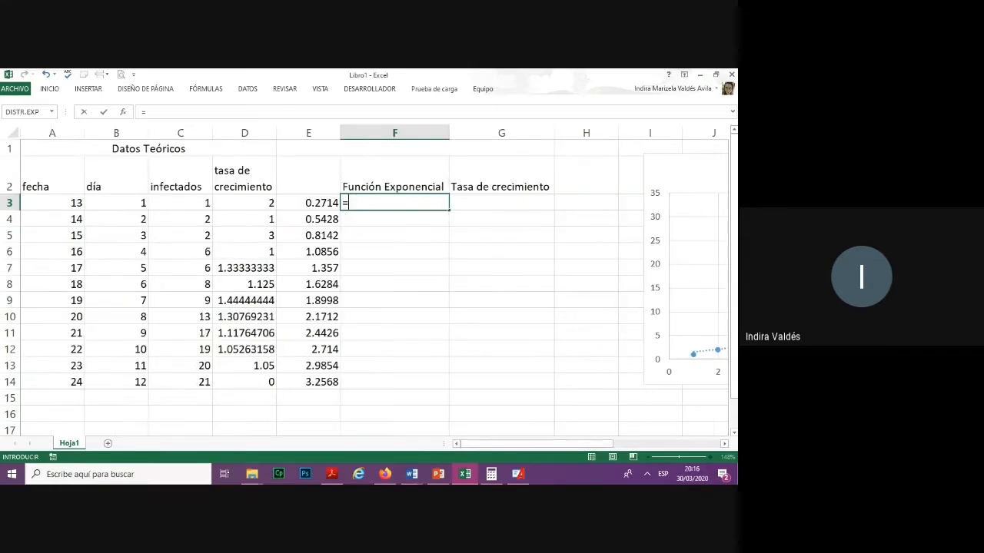
pyautogui.write('=')
pyautogui.write('1')
pyautogui.write('.')
pyautogui.write('60')
pyautogui.press('BackSpace')
pyautogui.press('BackSpace')
pyautogui.write('227*')
pyautogui.press('capslock')
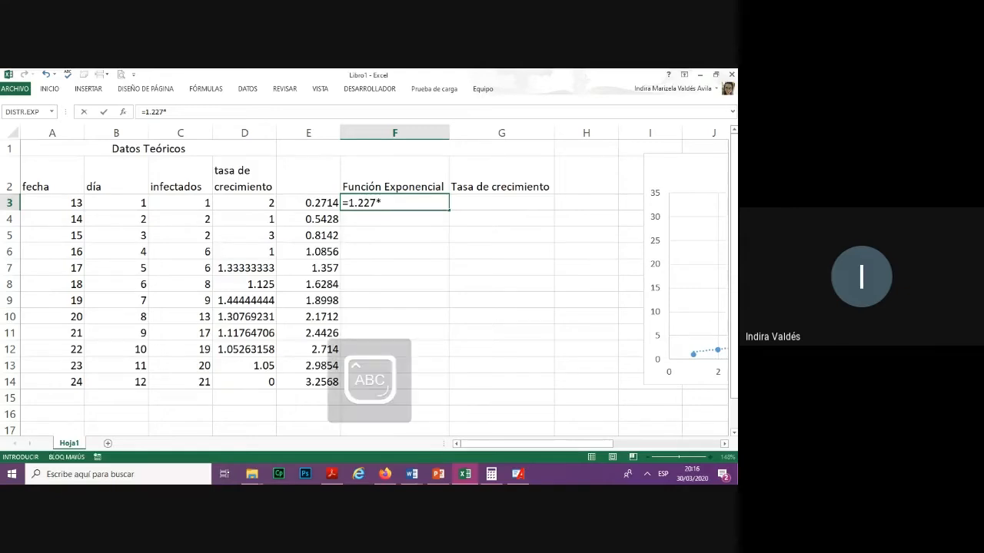
pyautogui.write('EXP')
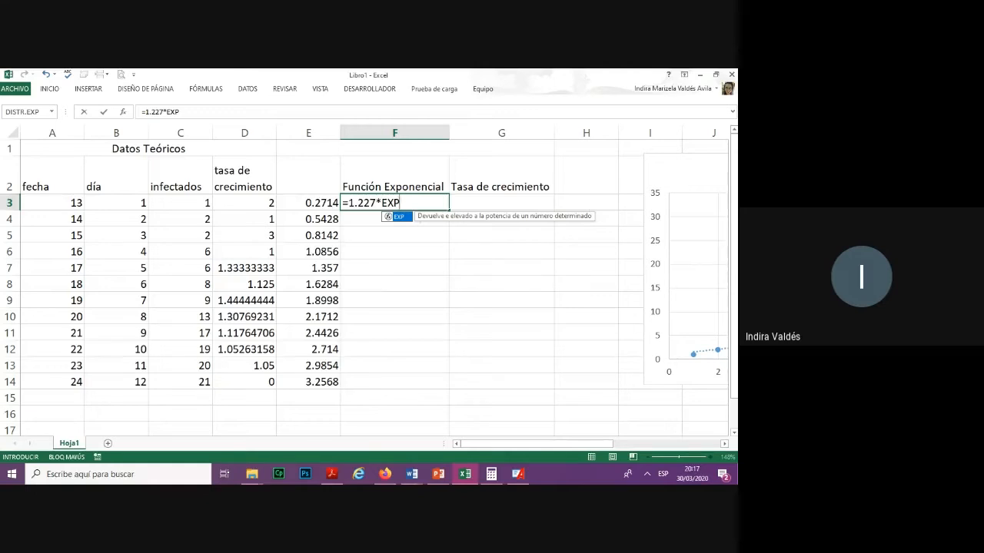
pyautogui.write('(')
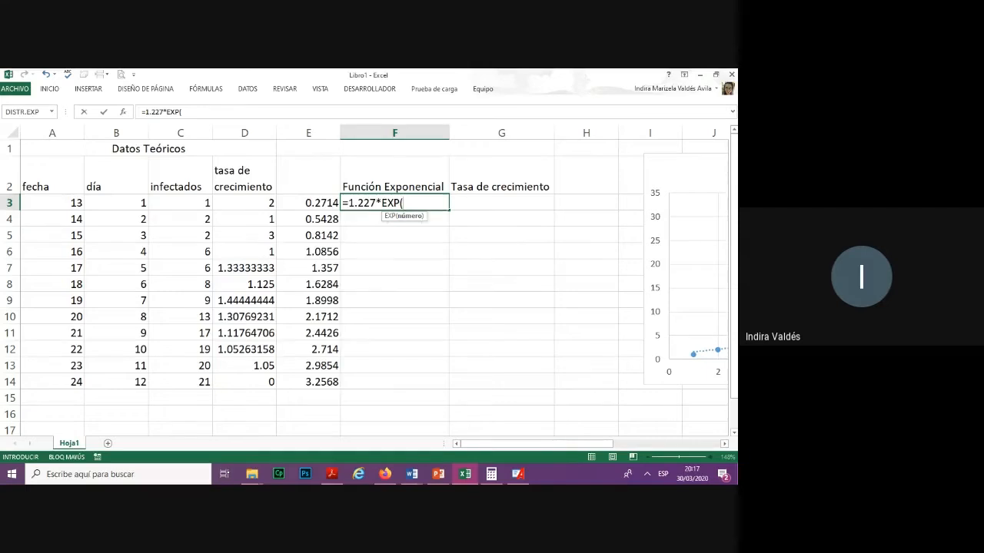
pyautogui.click(308, 202)
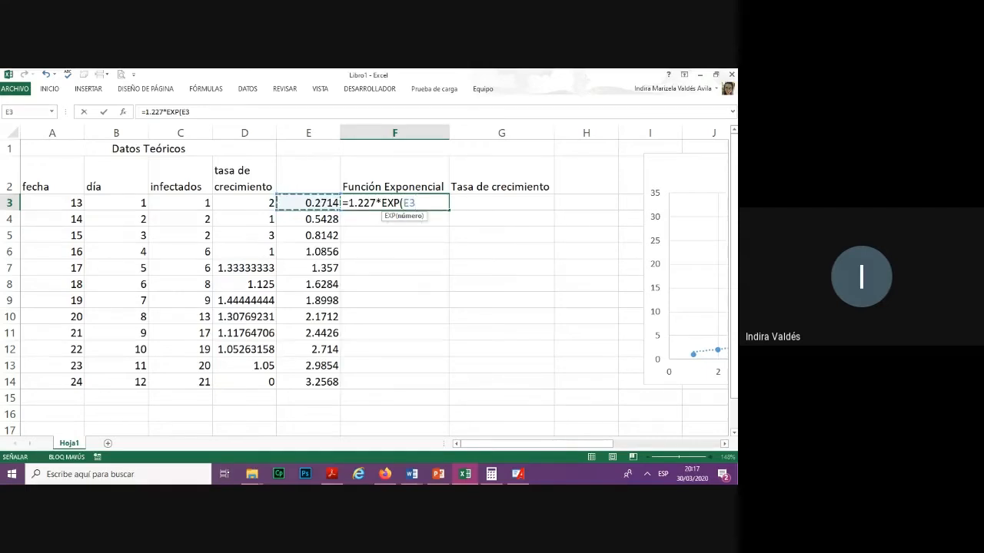
pyautogui.write(')')
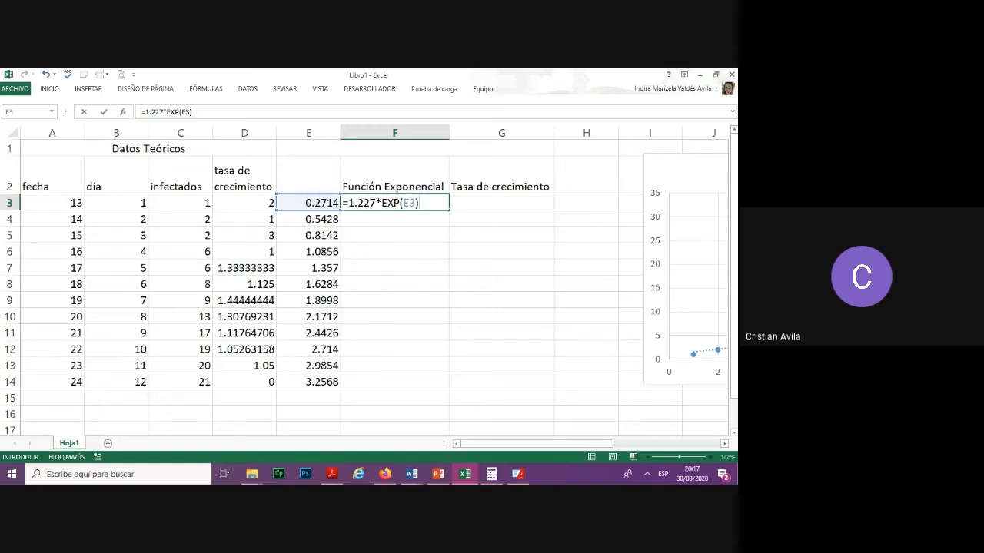
pyautogui.press('Return')
pyautogui.click(395, 203)
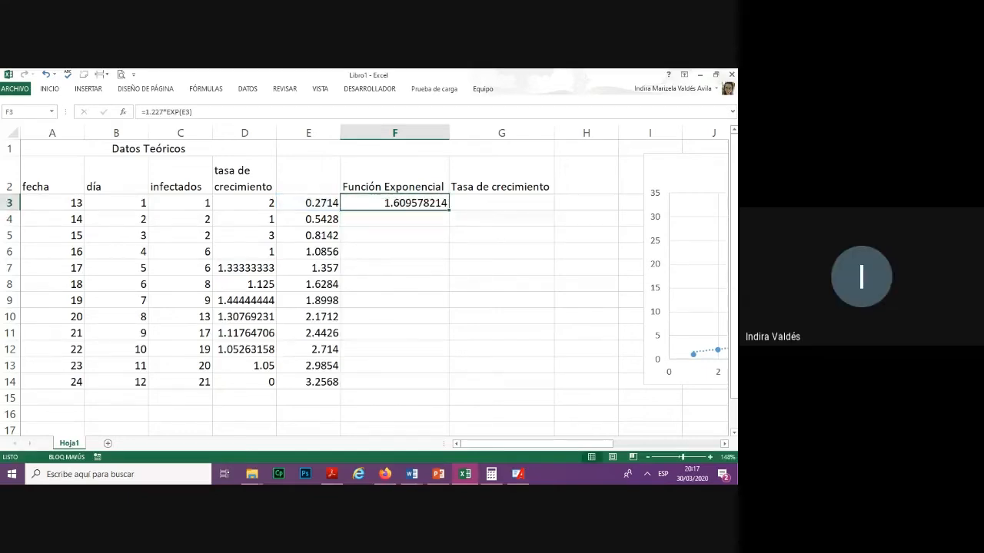
# Fill the exponential function formula down from F3 to F14 and highlight C3:C14 and F3:F14 in yellow
pyautogui.moveTo(449, 211); pyautogui.dragTo(448, 389)
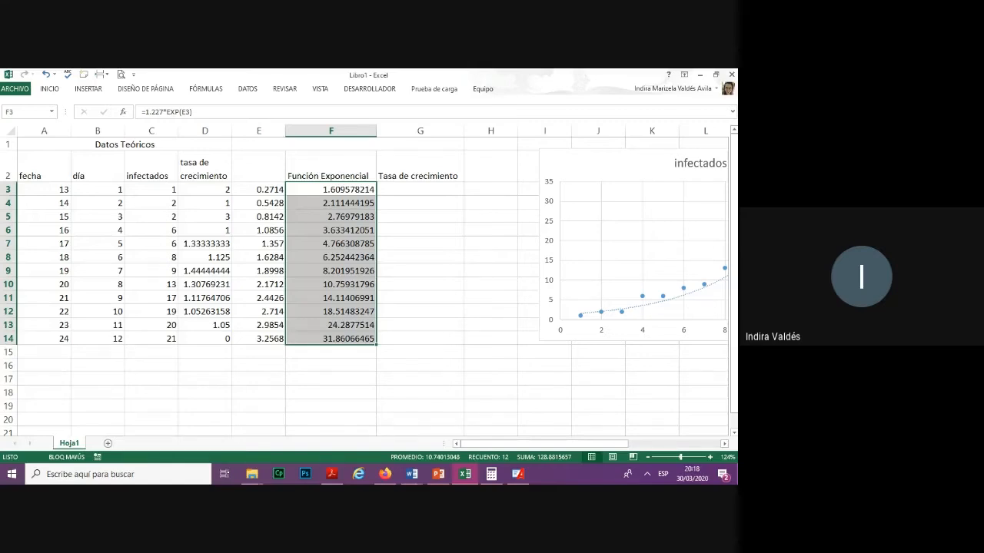
pyautogui.moveTo(151, 189); pyautogui.dragTo(152, 338)
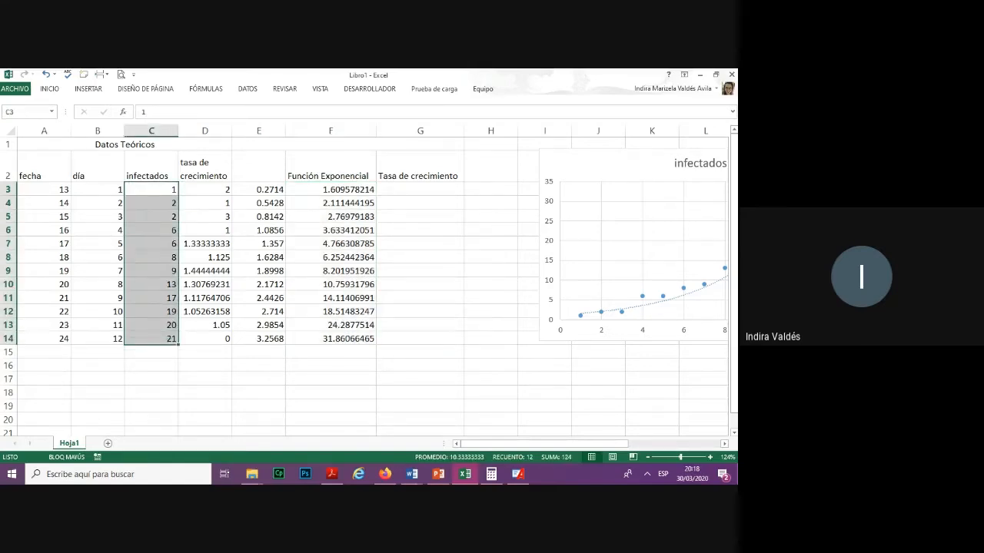
pyautogui.keyDown('ctrl'); pyautogui.click(331, 189); pyautogui.keyUp('ctrl')
pyautogui.moveTo(330, 189); pyautogui.dragTo(331, 338)
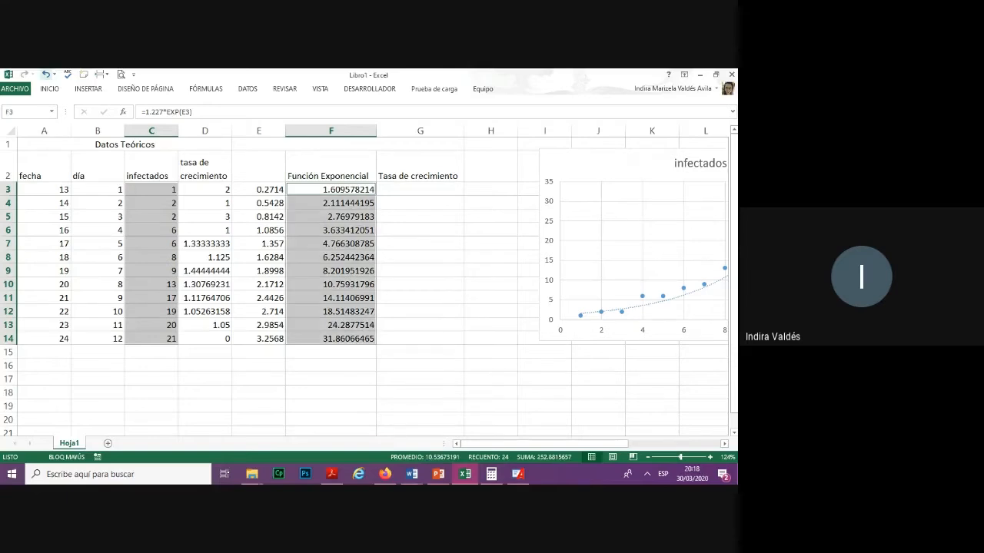
pyautogui.click(49, 88)
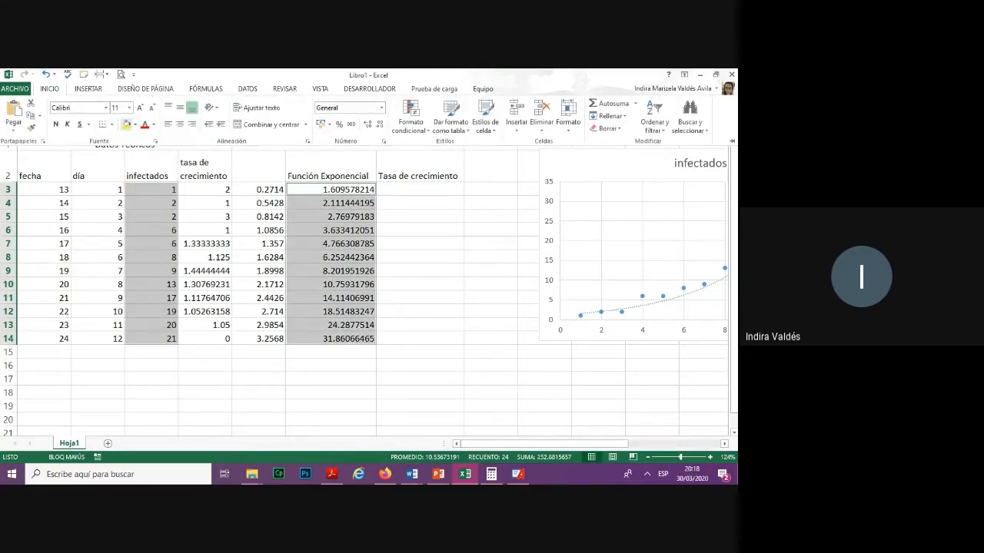
pyautogui.click(126, 124)
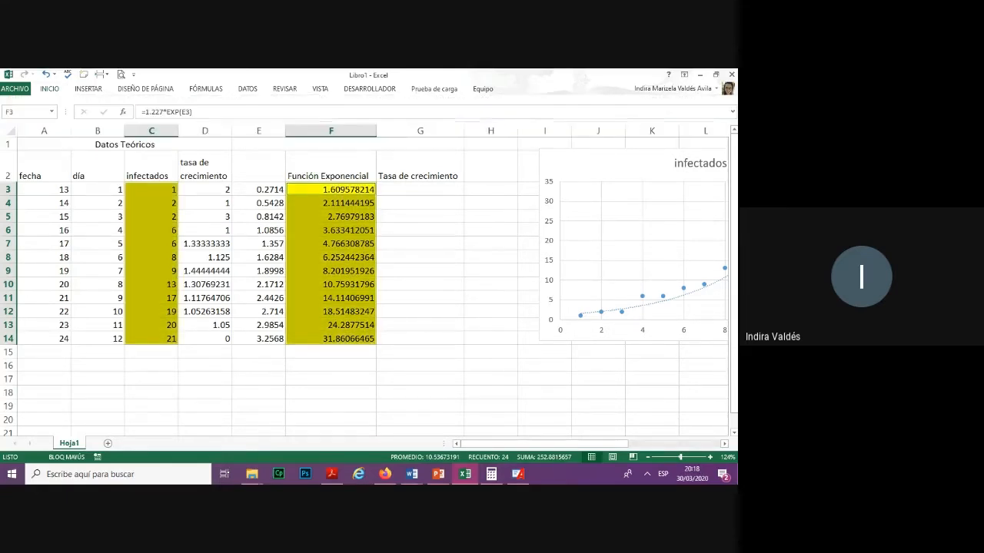
pyautogui.click(419, 203)
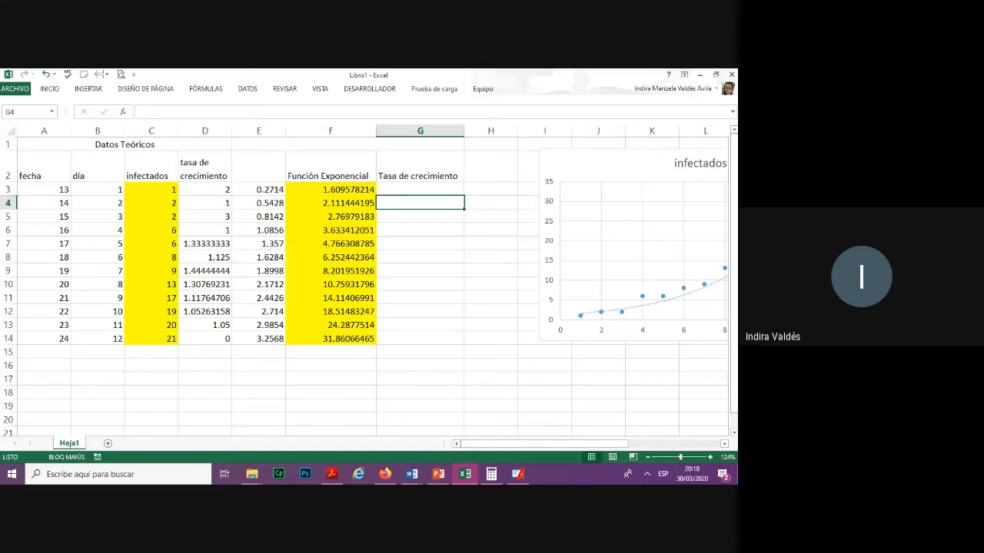
pyautogui.click(331, 338)
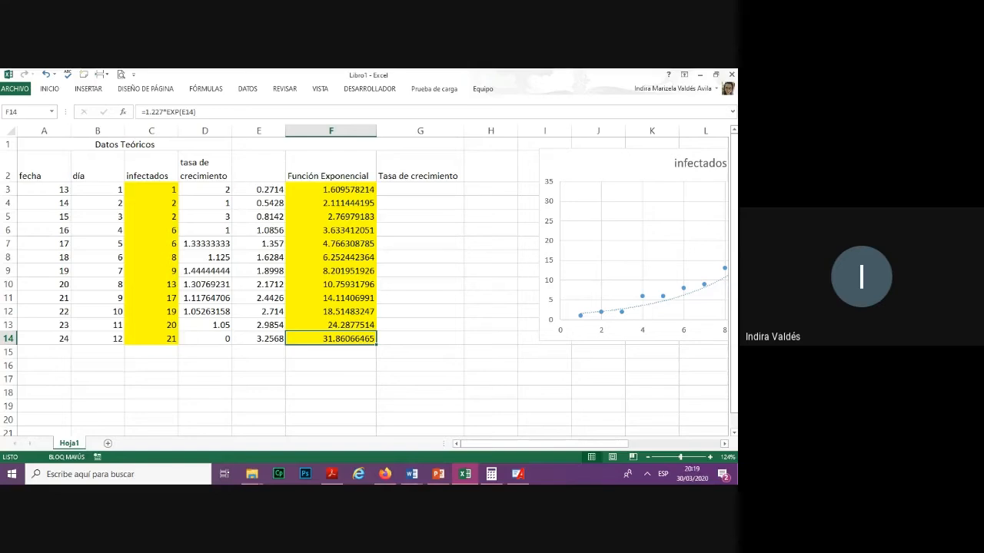
# Calculate the growth rate of the exponential function by entering =F4/F3 in cell G3 and filling it down to G14
pyautogui.click(420, 189)
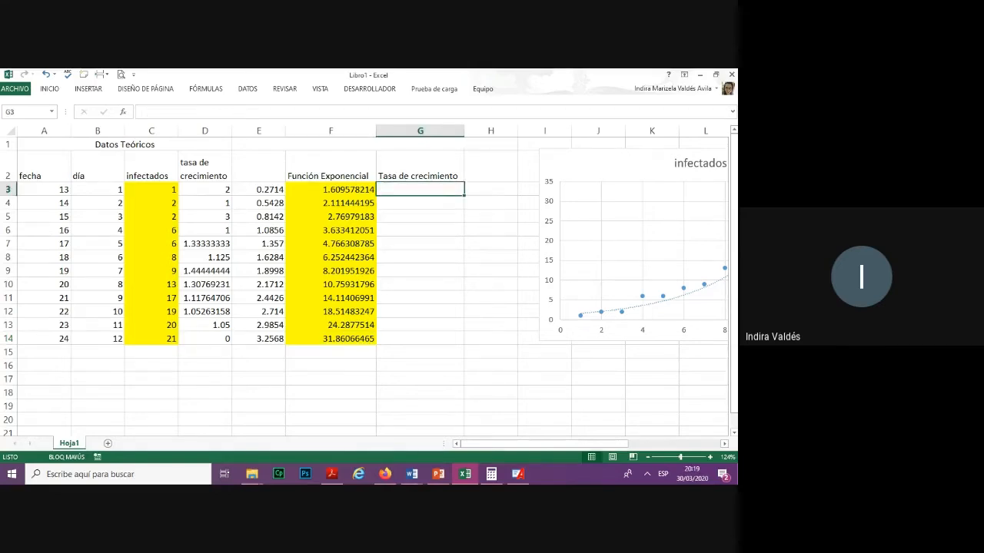
pyautogui.write('=')
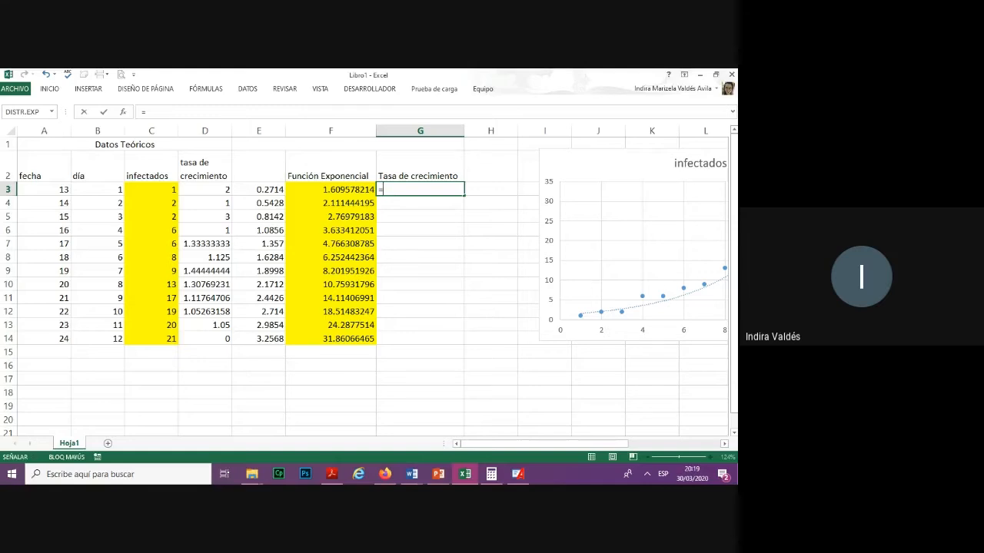
pyautogui.click(331, 202)
pyautogui.write('/')
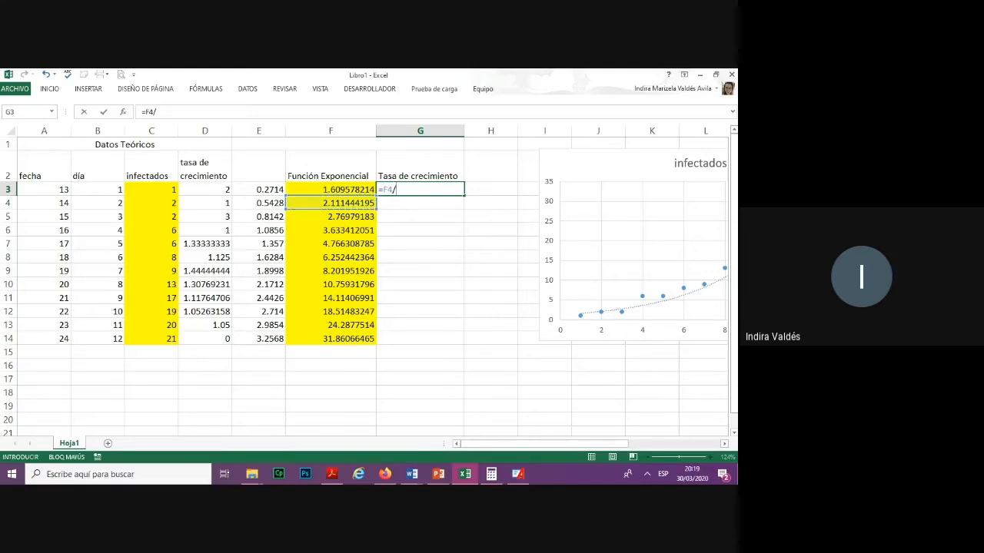
pyautogui.click(331, 189)
pyautogui.press('Return')
pyautogui.press('Up')
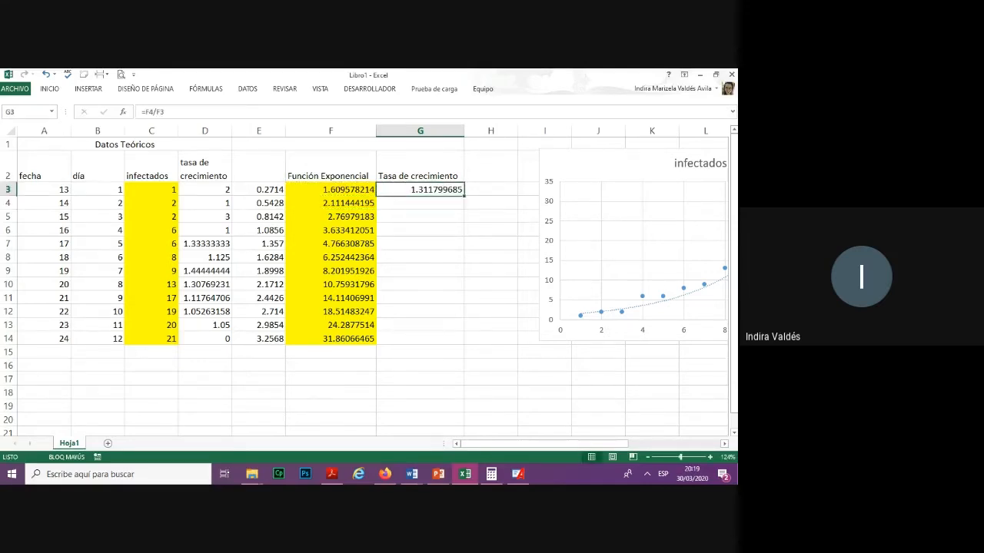
pyautogui.moveTo(464, 195); pyautogui.dragTo(461, 342)
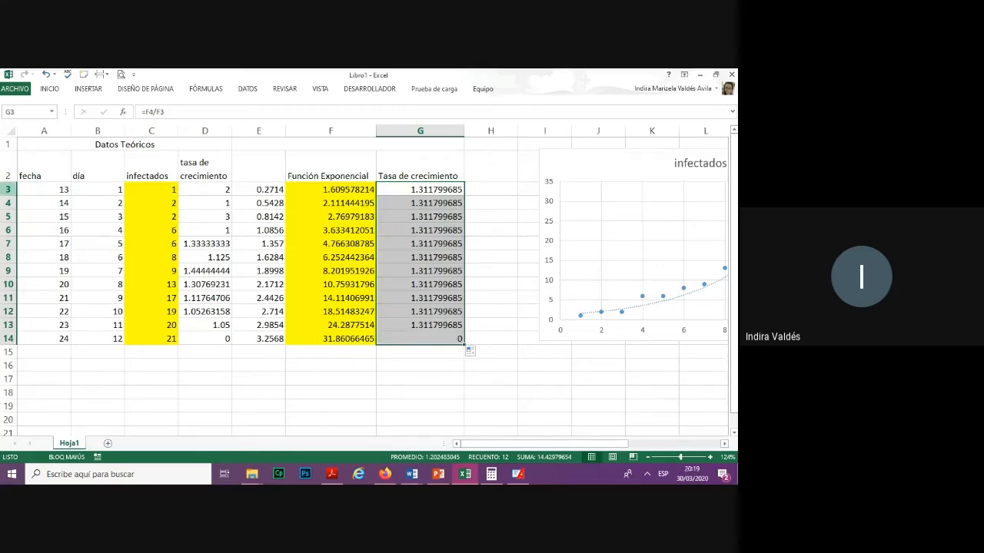
# Extend the table's day, infectados and calculated columns, B through G, down to row 112 to project to day 110
pyautogui.moveTo(43, 189); pyautogui.dragTo(420, 243)
pyautogui.press('capslock')
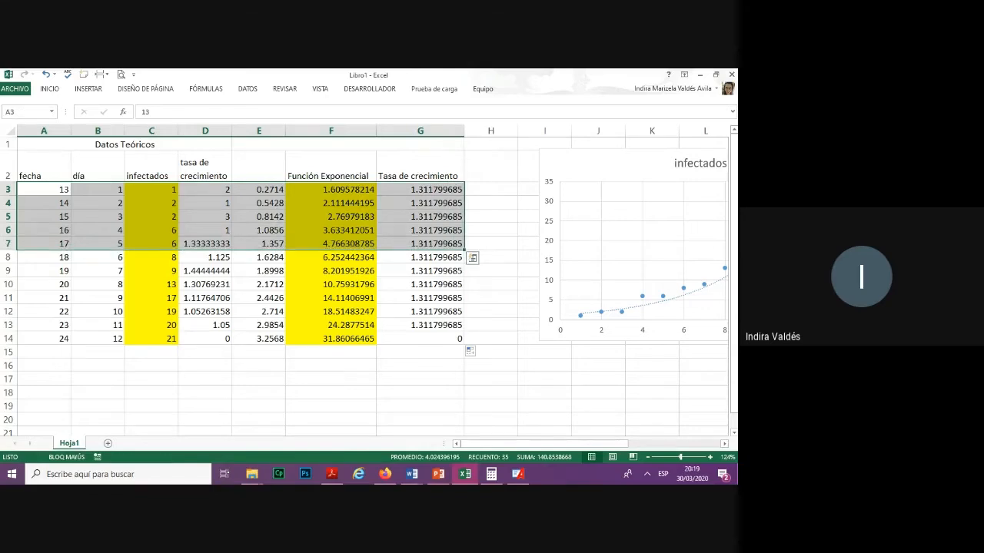
pyautogui.moveTo(98, 189); pyautogui.dragTo(465, 313)
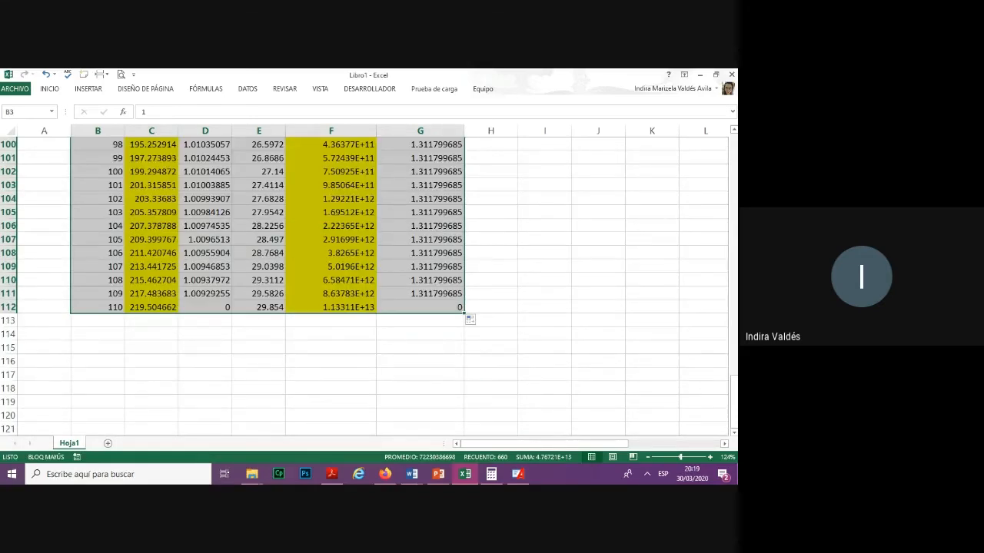
pyautogui.scroll(1, 361, 277)
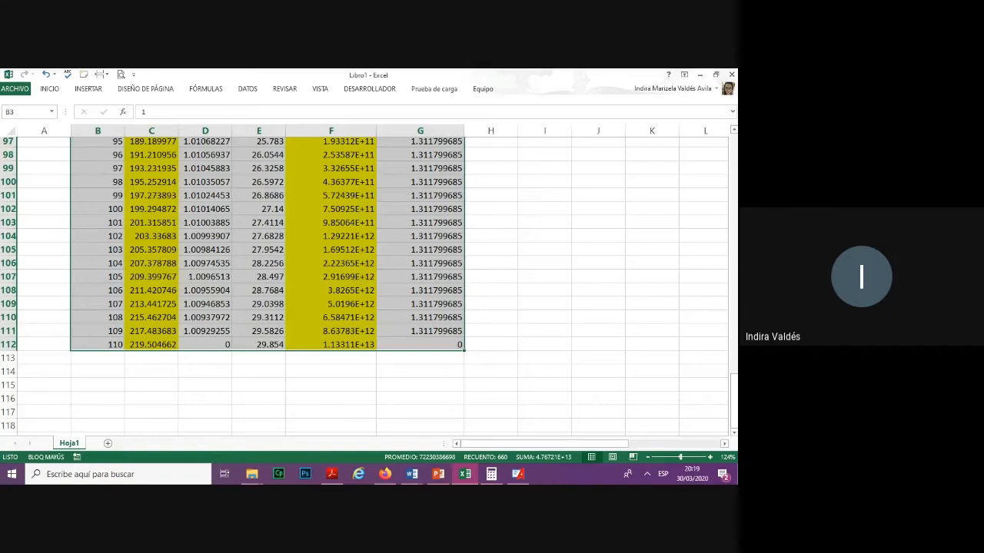
pyautogui.scroll(2, 361, 277)
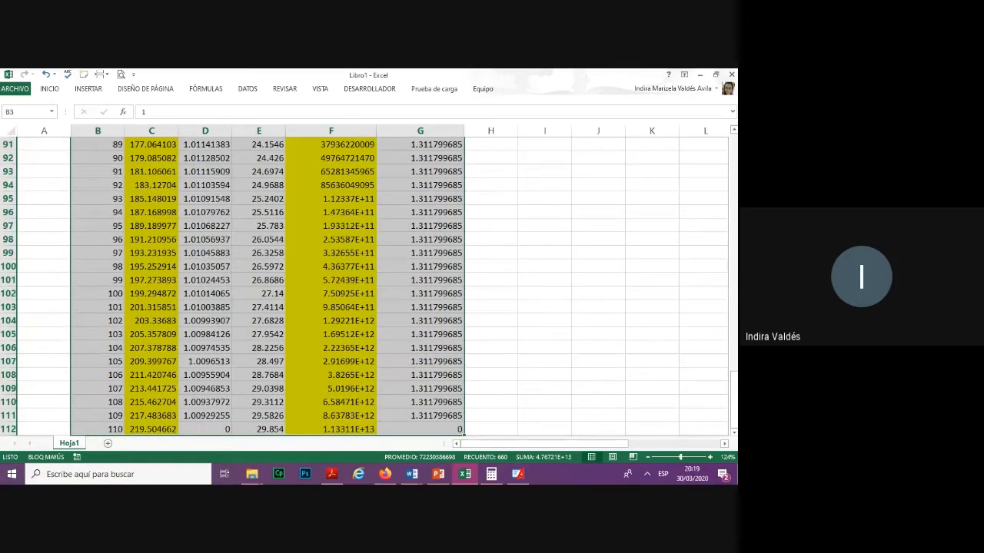
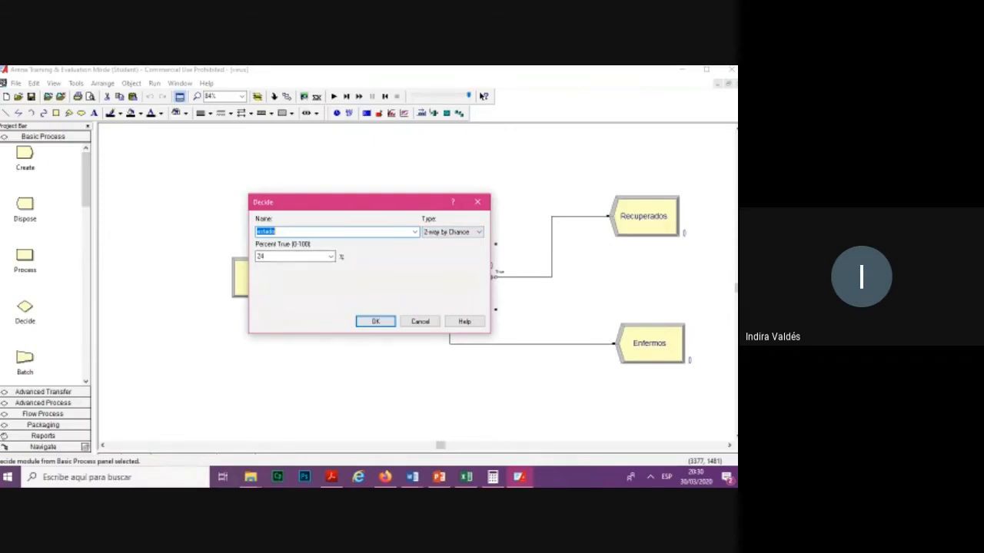
# Review the type and true percentage of the estado Decide module in Arena, and close its dialog
pyautogui.moveTo(354, 202); pyautogui.dragTo(305, 237)
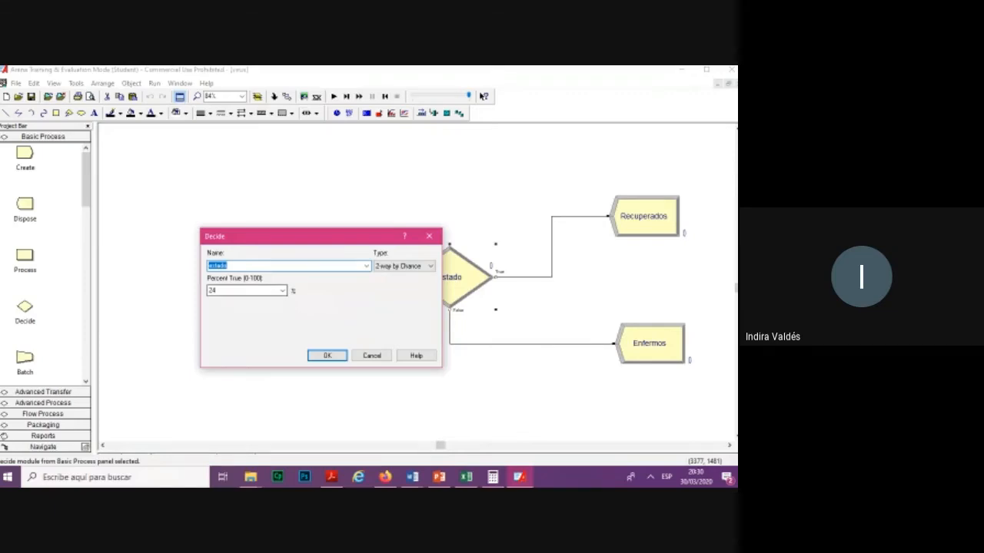
pyautogui.click(246, 291)
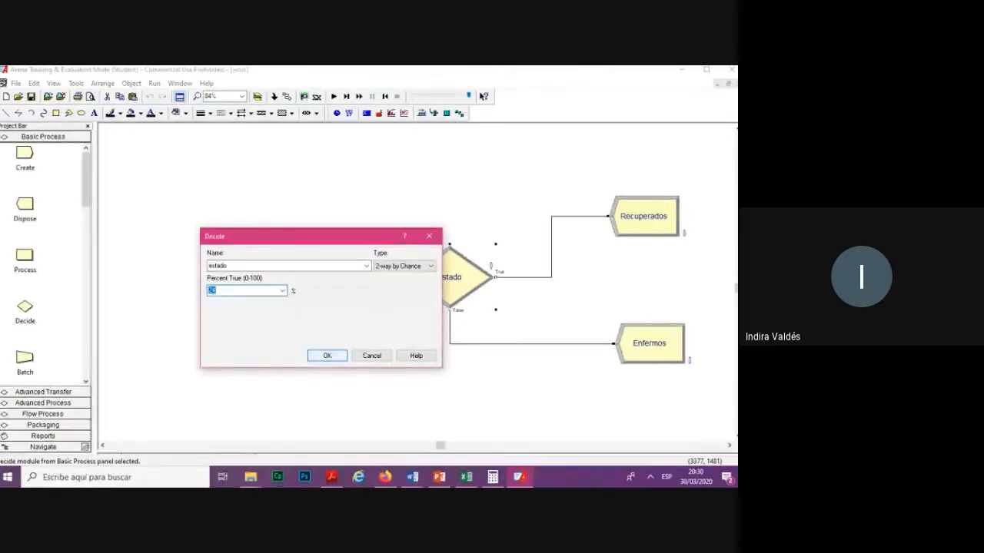
pyautogui.press('Return')
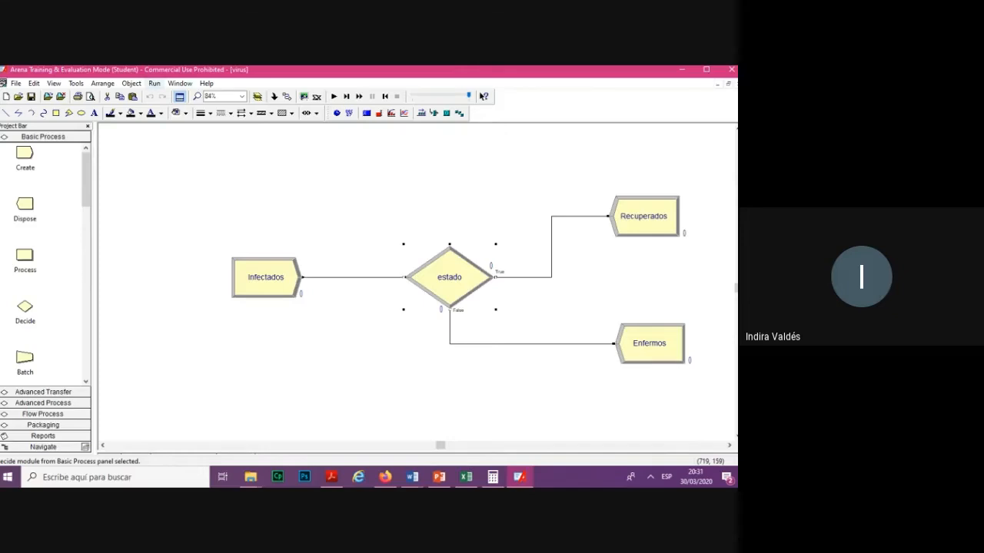
# Configure the run setup for 1 replication with a length of 12 days, 24 hours per day and Days as time units
pyautogui.click(154, 83)
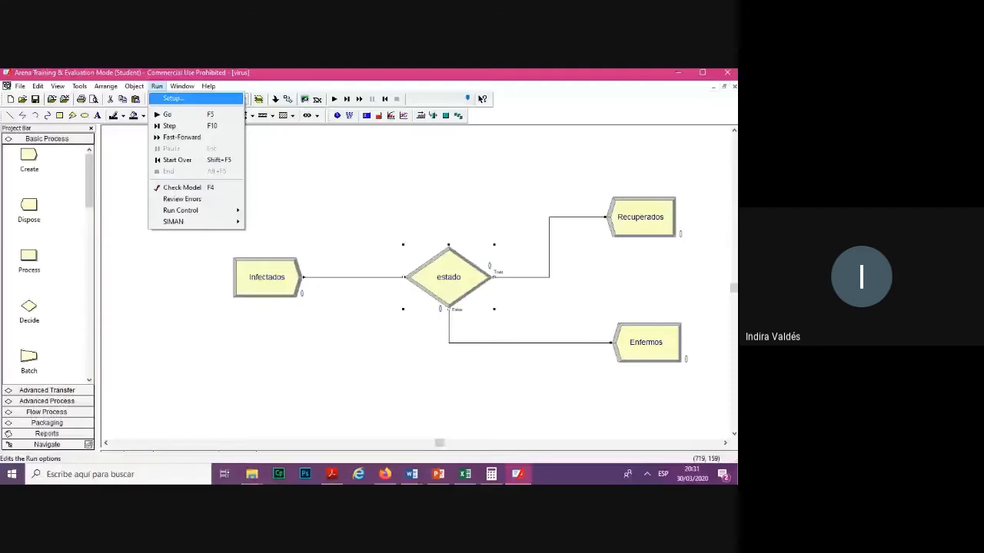
pyautogui.press('Return')
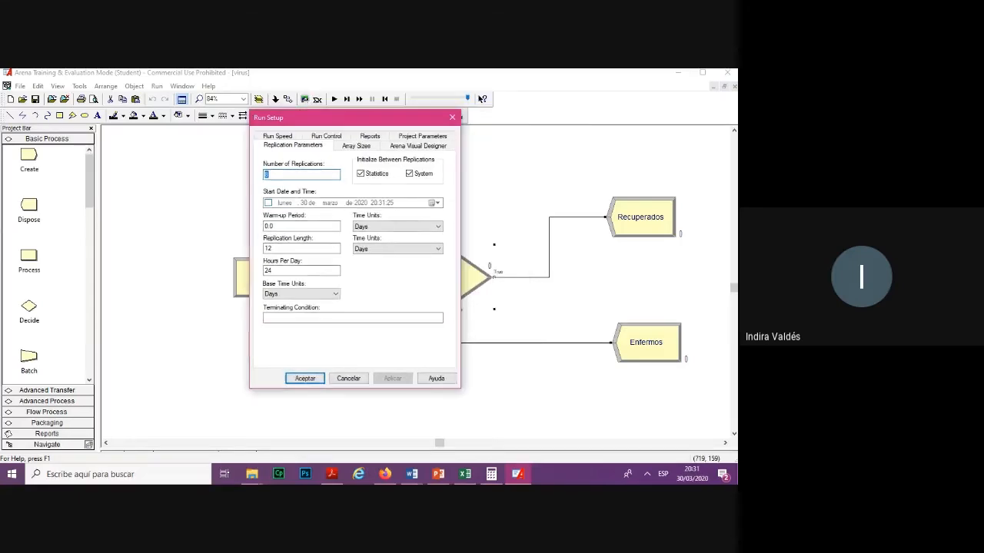
pyautogui.write('1')
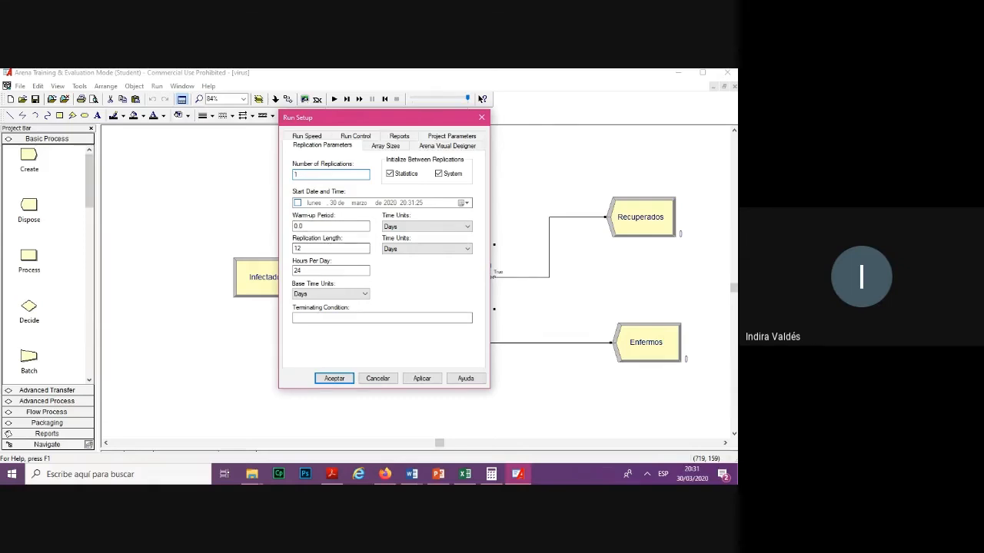
pyautogui.click(301, 248)
pyautogui.click(427, 249)
pyautogui.click(415, 255)
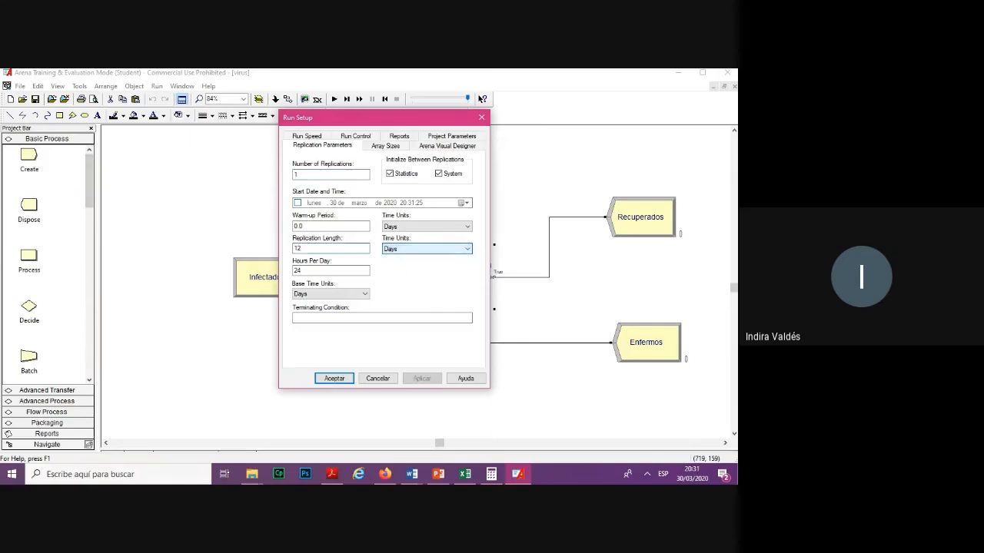
pyautogui.click(427, 226)
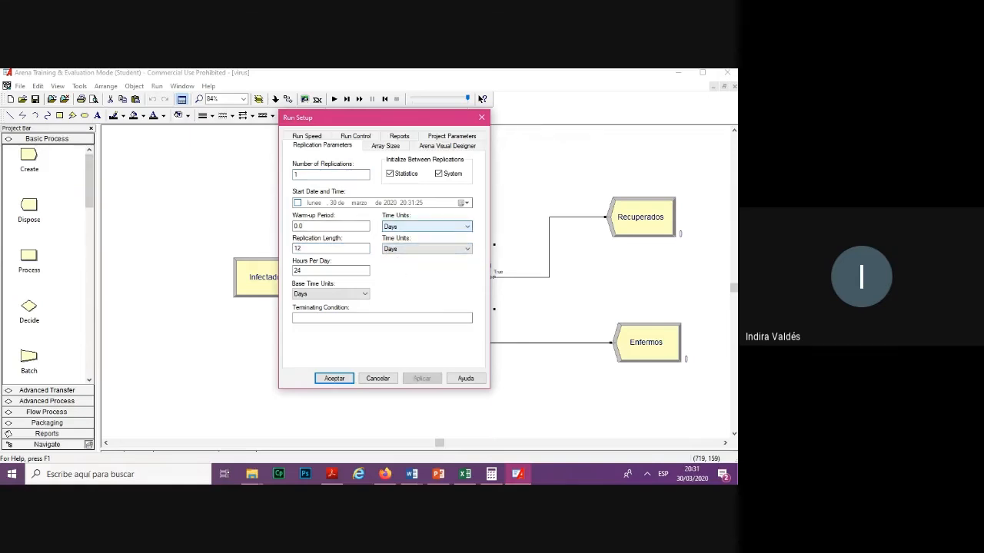
pyautogui.click(302, 270)
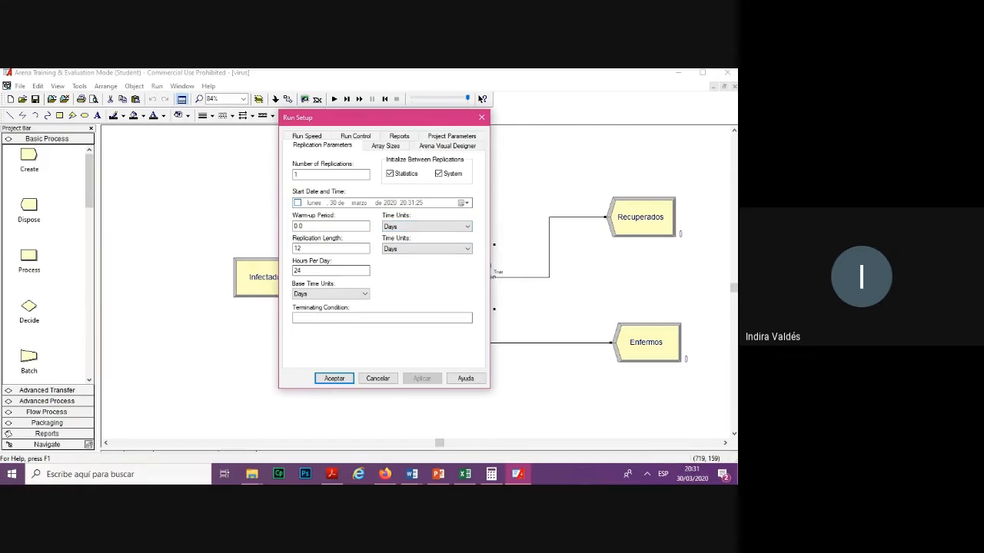
pyautogui.click(426, 226)
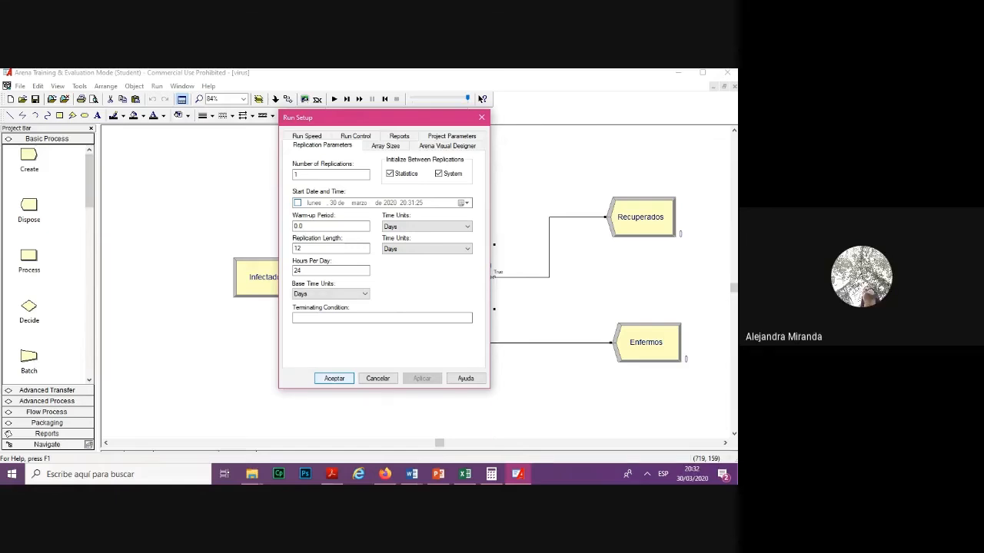
pyautogui.click(335, 378)
pyautogui.click(381, 411)
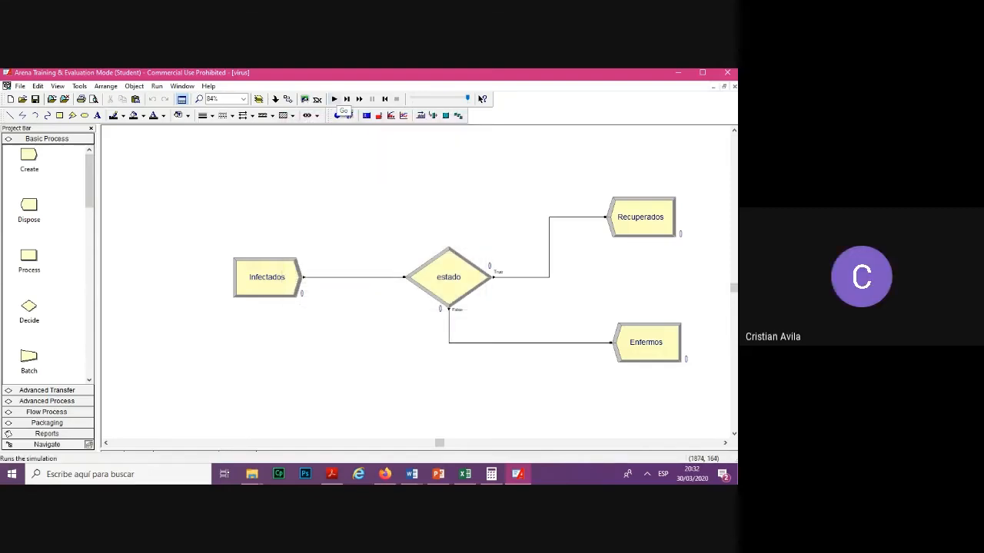
# Run the virus simulation to completion, decline the results report and end the run
pyautogui.click(334, 99)
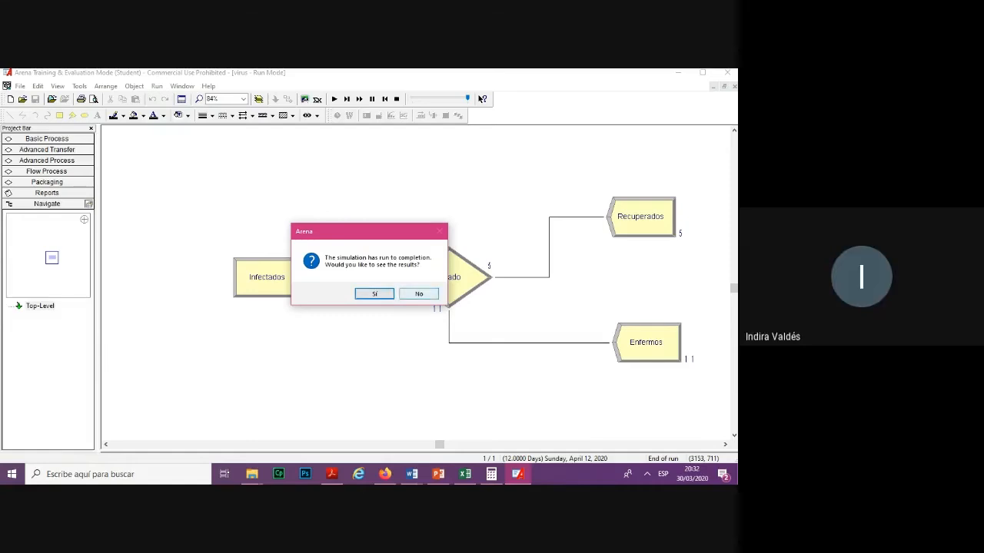
pyautogui.click(419, 294)
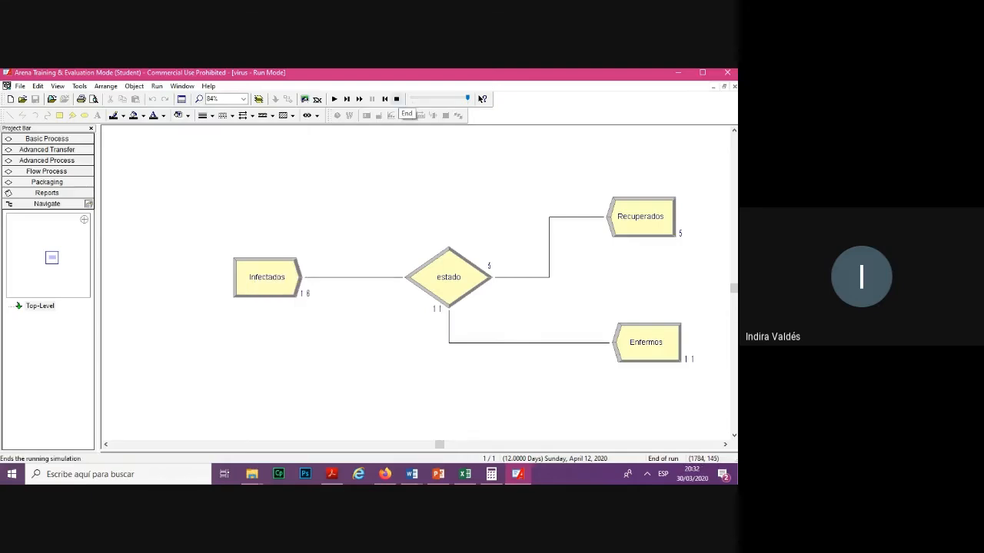
pyautogui.click(396, 100)
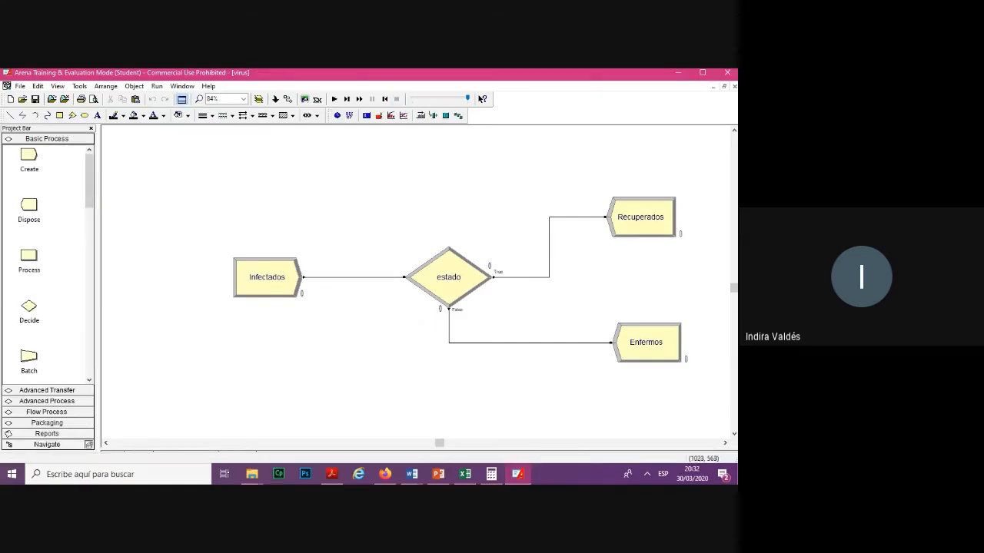
# Set the number of replications in the run setup to 8
pyautogui.click(157, 86)
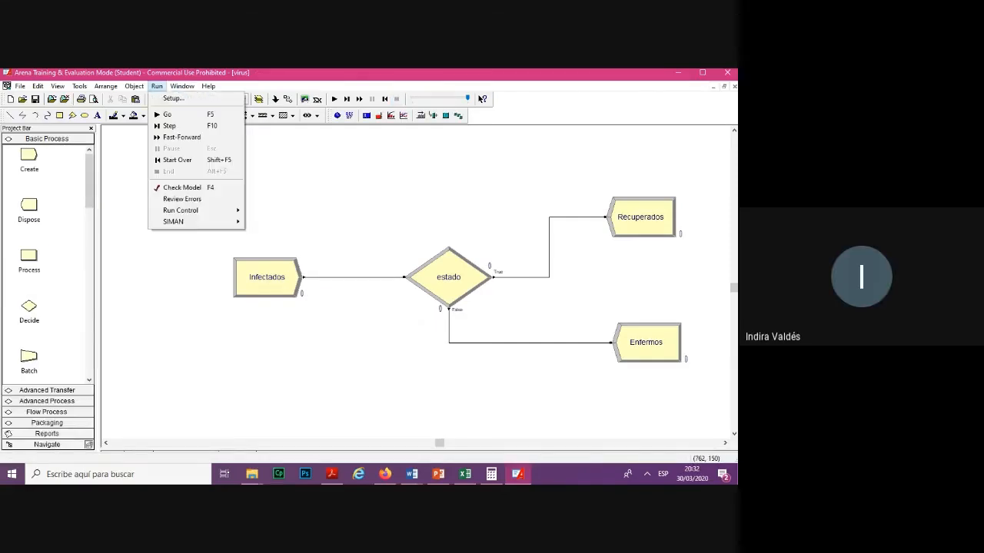
pyautogui.click(173, 98)
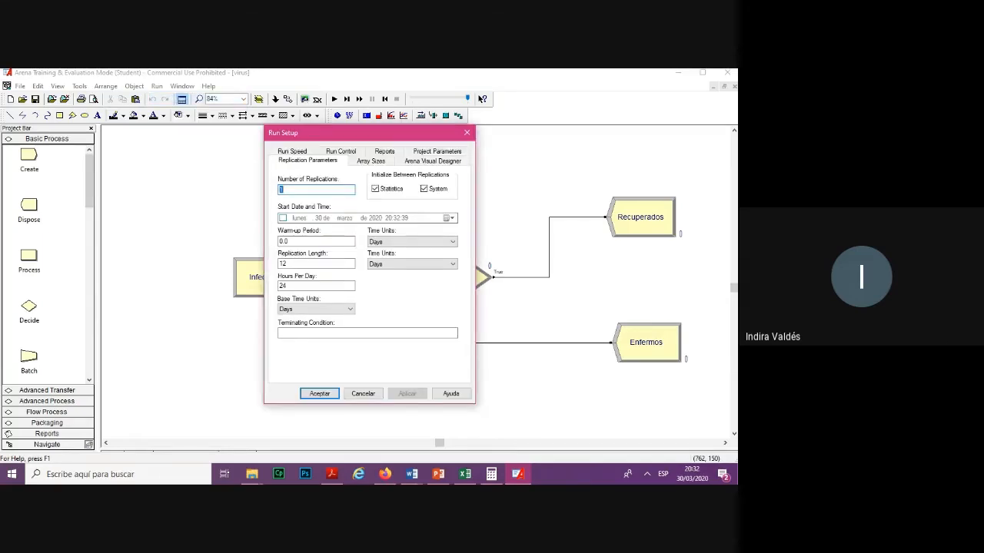
pyautogui.write('8')
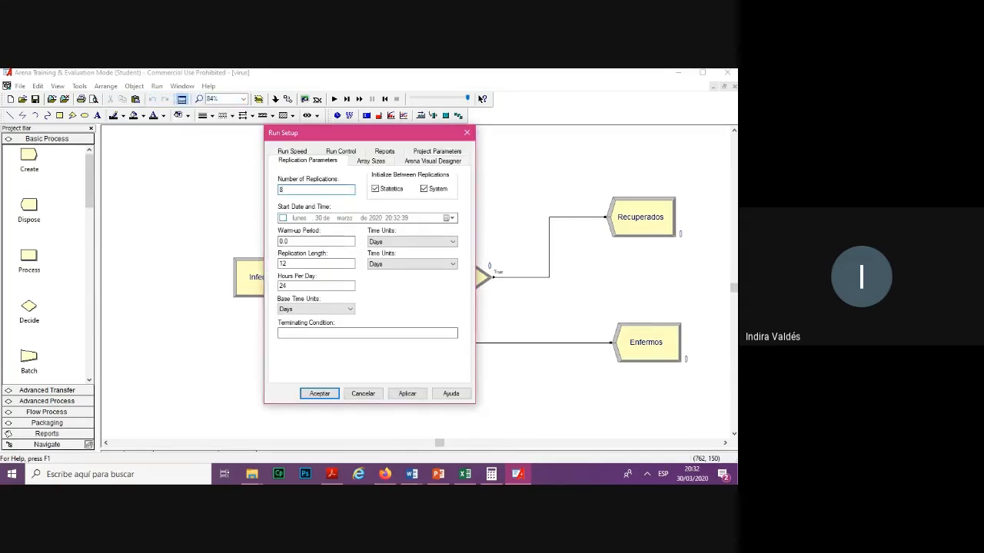
pyautogui.press('Return')
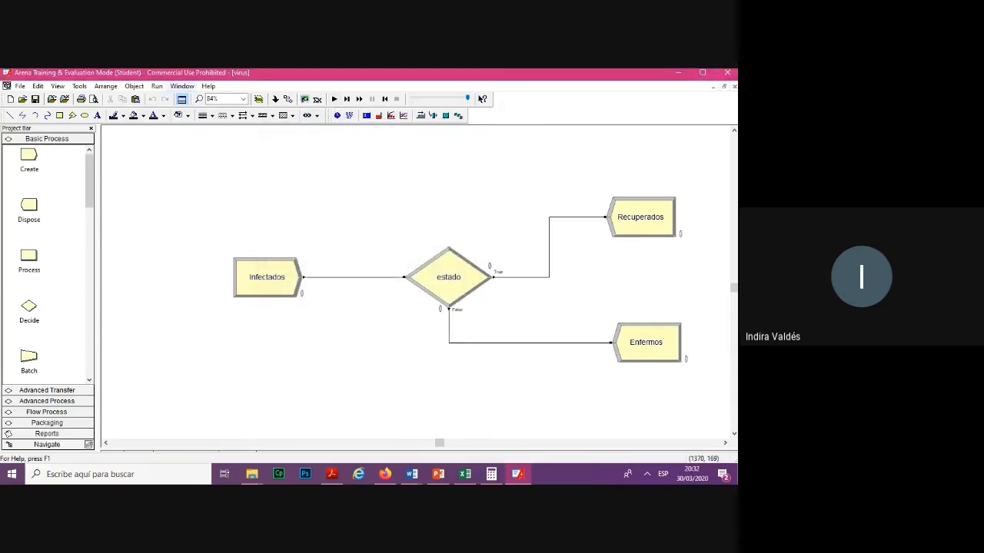
# Review the number of replications and the replication length in the run setup, and close it
pyautogui.click(157, 86)
pyautogui.click(173, 96)
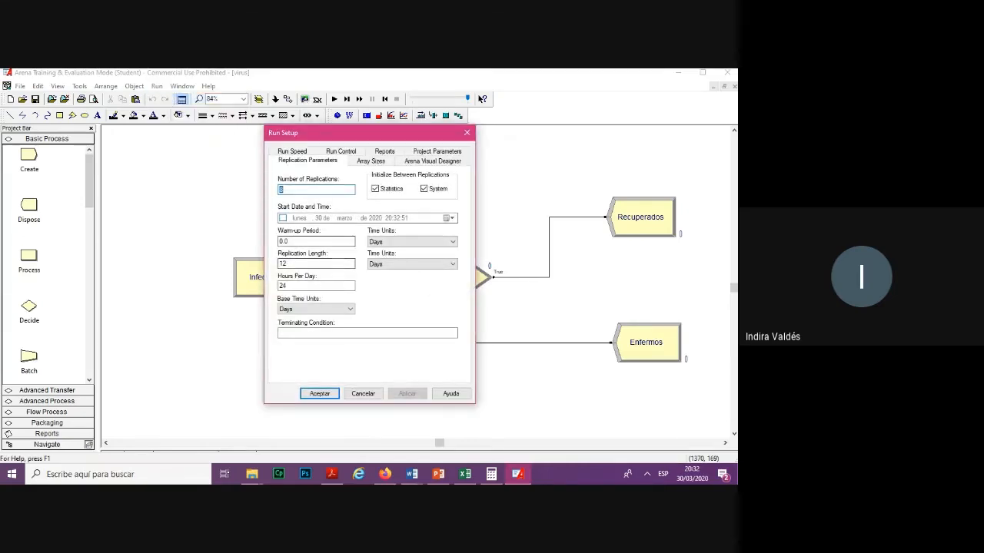
pyautogui.click(282, 264)
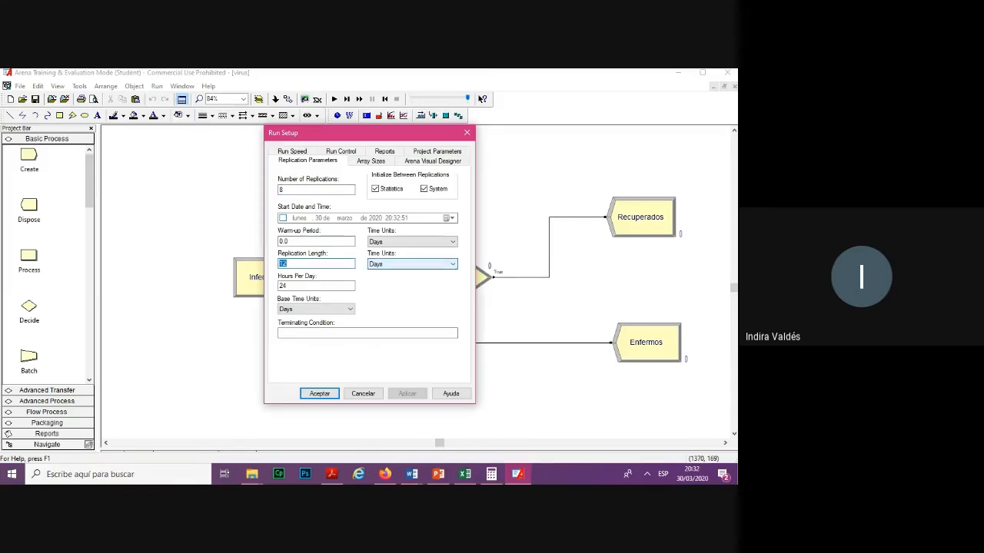
pyautogui.click(283, 190)
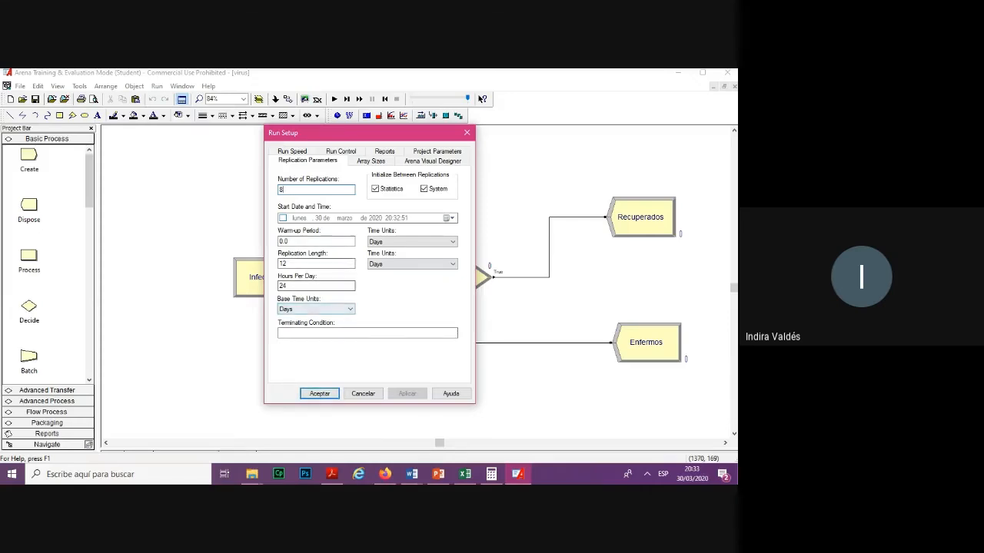
pyautogui.click(286, 264)
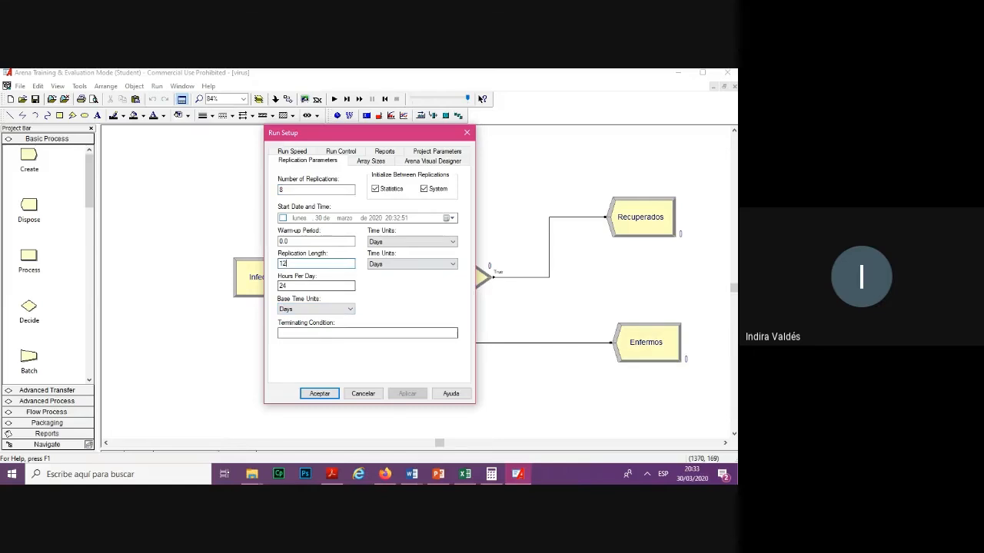
pyautogui.press('Return')
# Run the virus simulation to completion, open its results report and return to the model
pyautogui.press('F5')
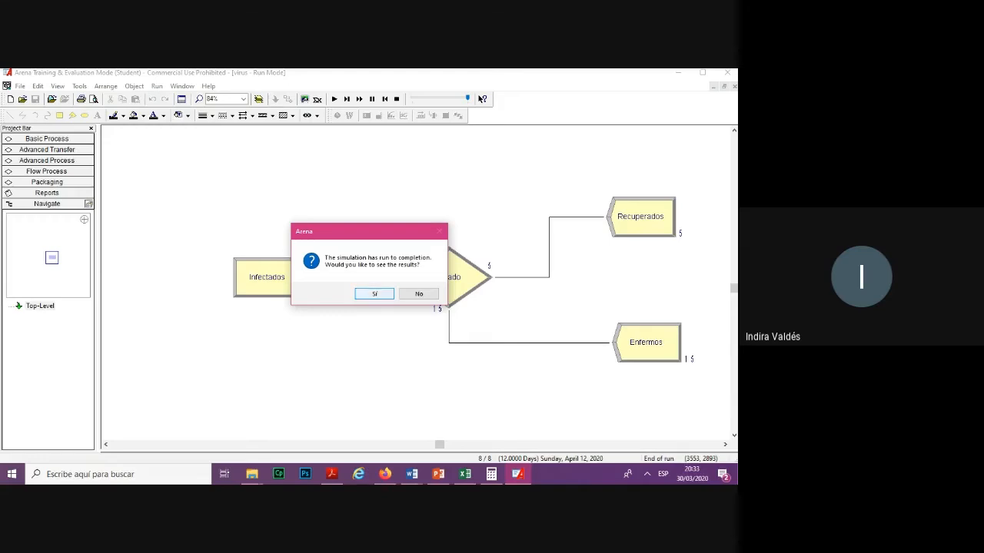
pyautogui.click(374, 294)
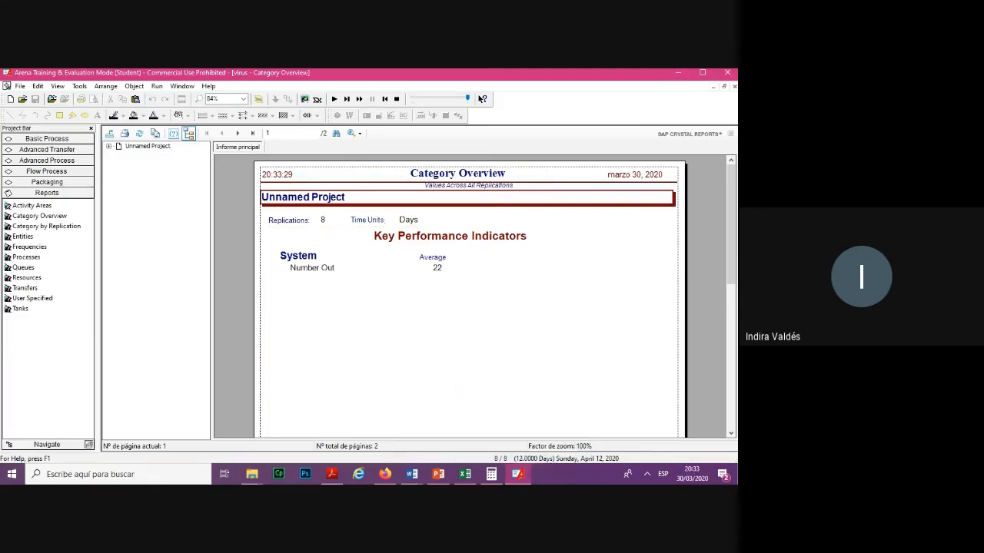
pyautogui.hotkey('ctrl', 'Tab')
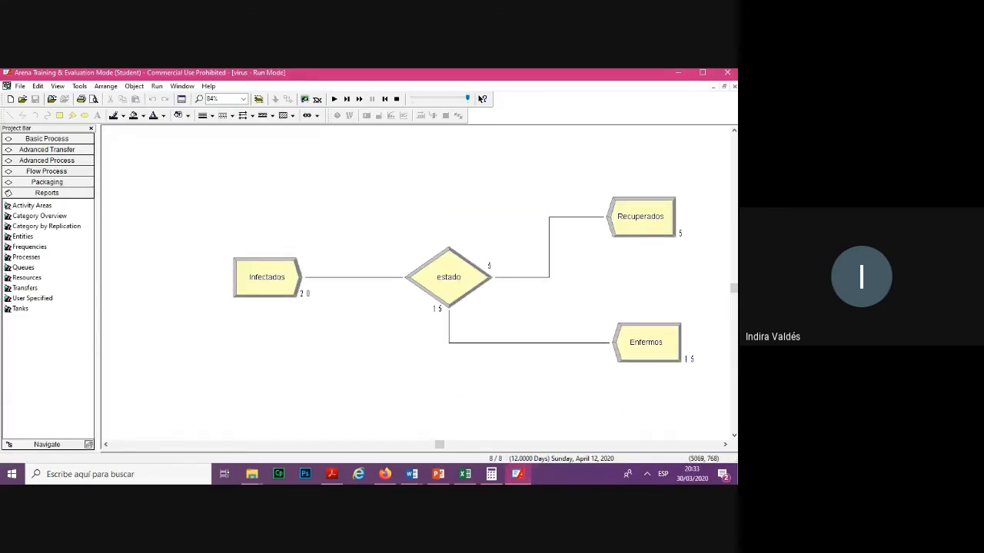
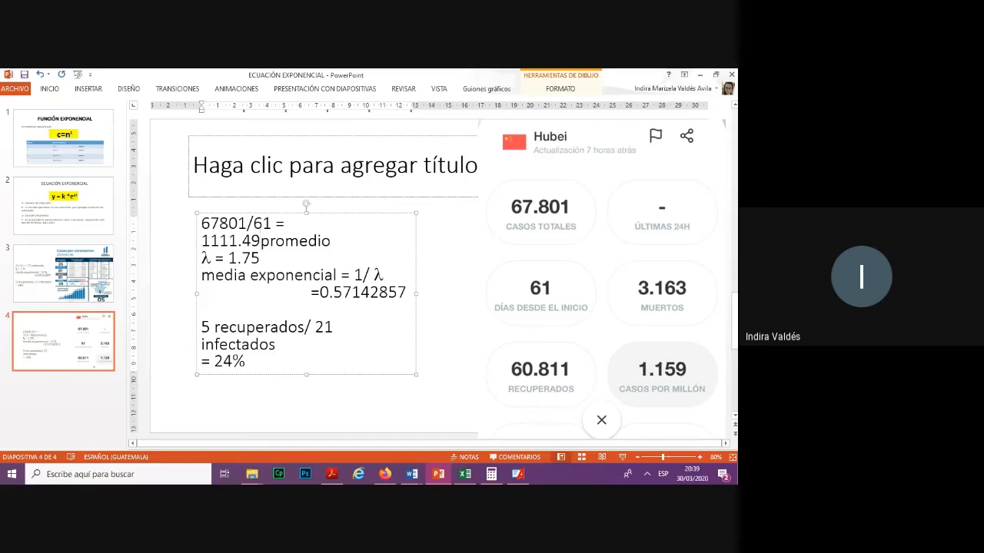
# In PowerPoint, complete the 67801/61 average on slide 4 as 1111.49180, put promedio on its own line, and copy the average into λ
pyautogui.write('18')
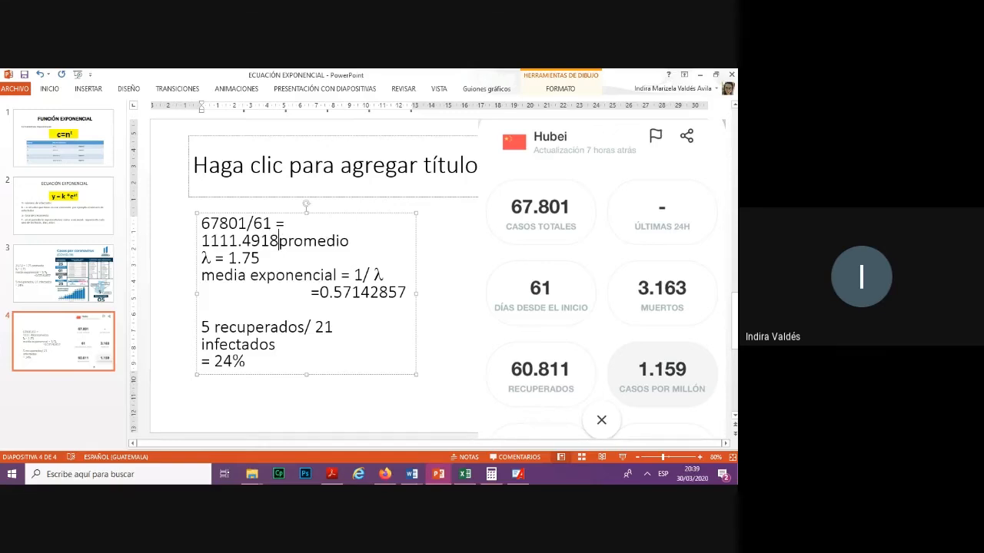
pyautogui.write('0')
pyautogui.press('Return')
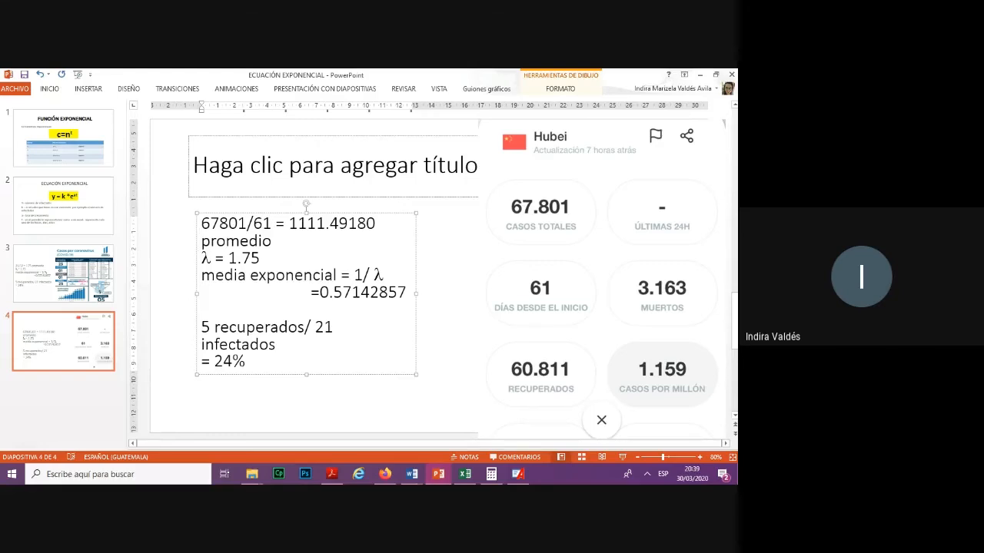
pyautogui.moveTo(260, 259); pyautogui.dragTo(229, 259)
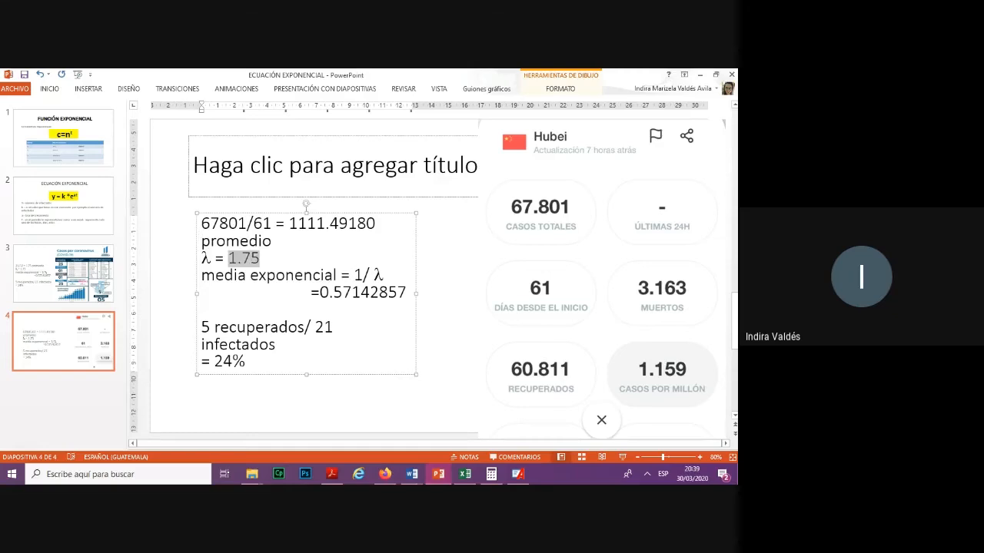
pyautogui.moveTo(375, 224); pyautogui.dragTo(289, 224)
pyautogui.hotkey('ctrl', 'c')
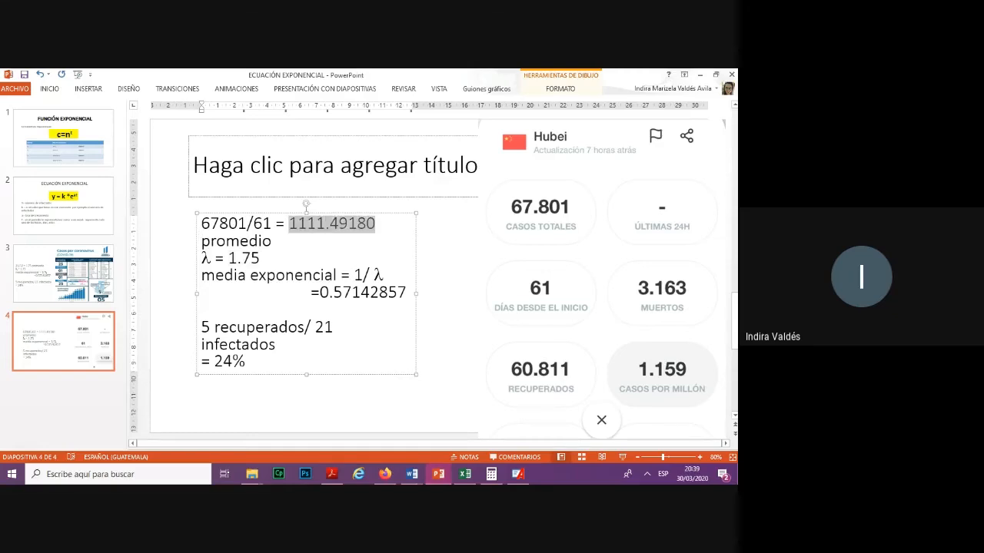
pyautogui.moveTo(260, 259); pyautogui.dragTo(228, 259)
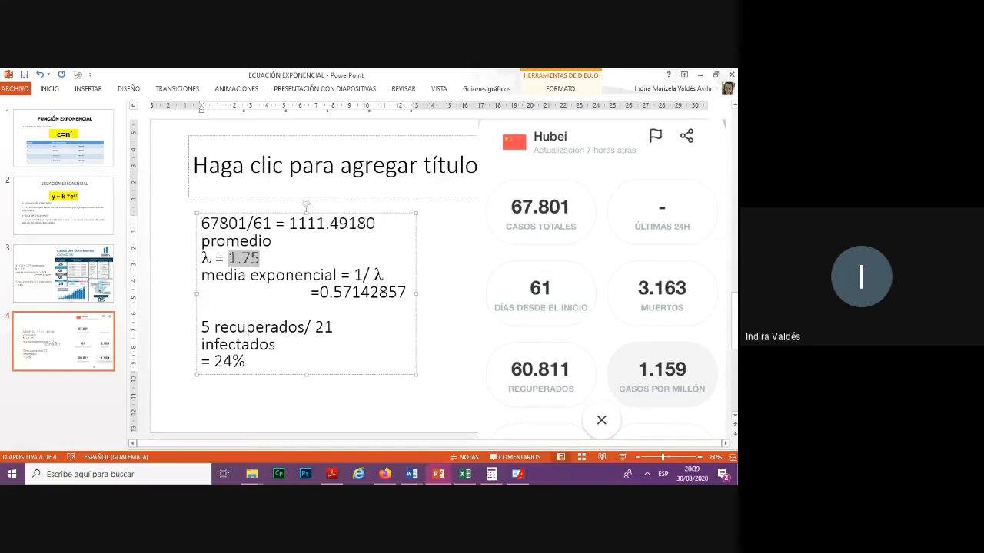
pyautogui.hotkey('ctrl', 'v')
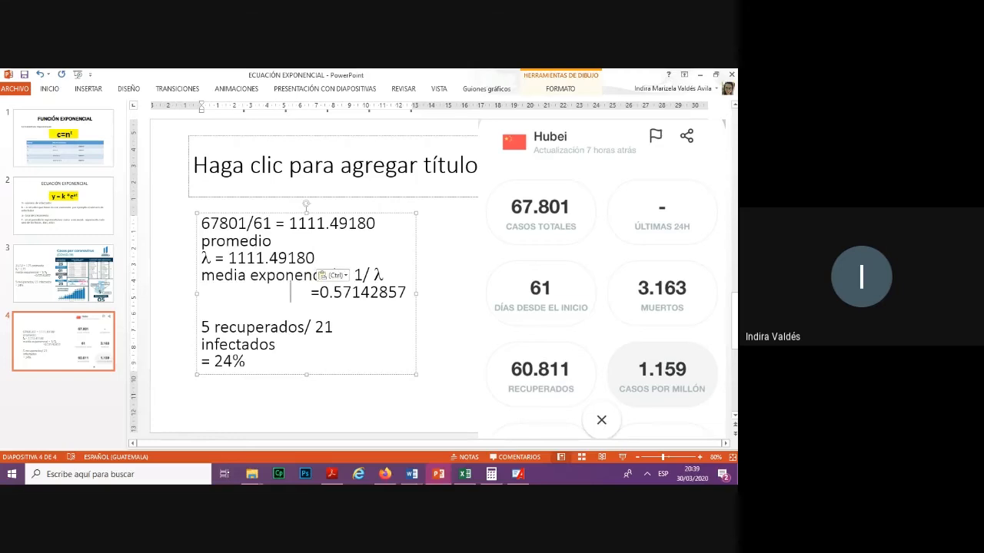
# Copy the λ value and set the exponential mean (1/λ) on the slide to 0.00089969
pyautogui.hotkey('ctrl', 'shift', 'Left')
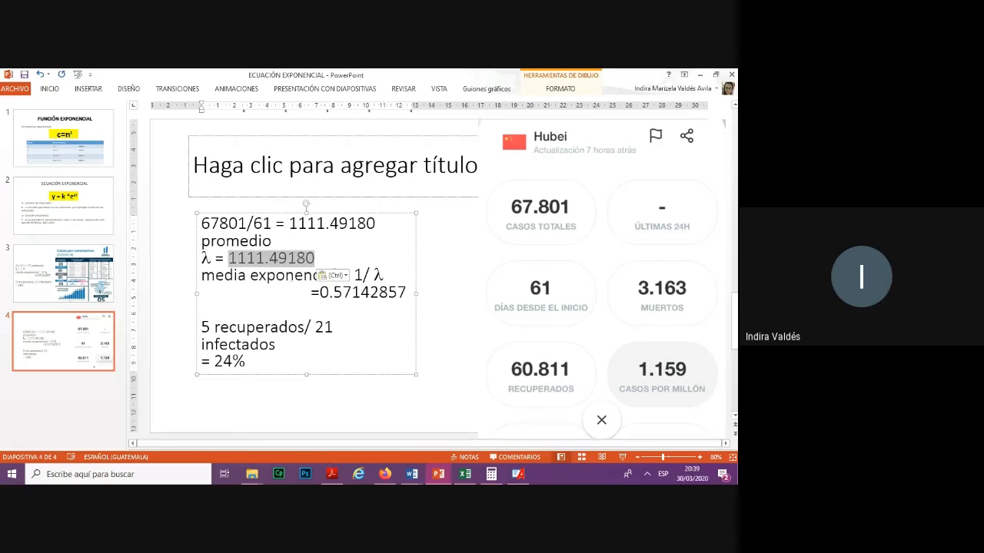
pyautogui.hotkey('ctrl', 'c')
pyautogui.doubleClick(362, 292)
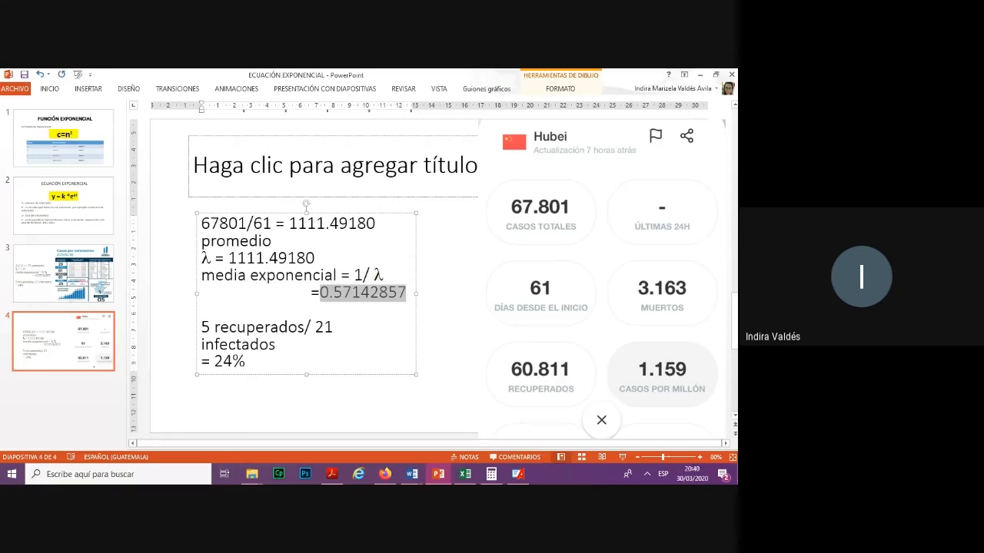
pyautogui.write('0.')
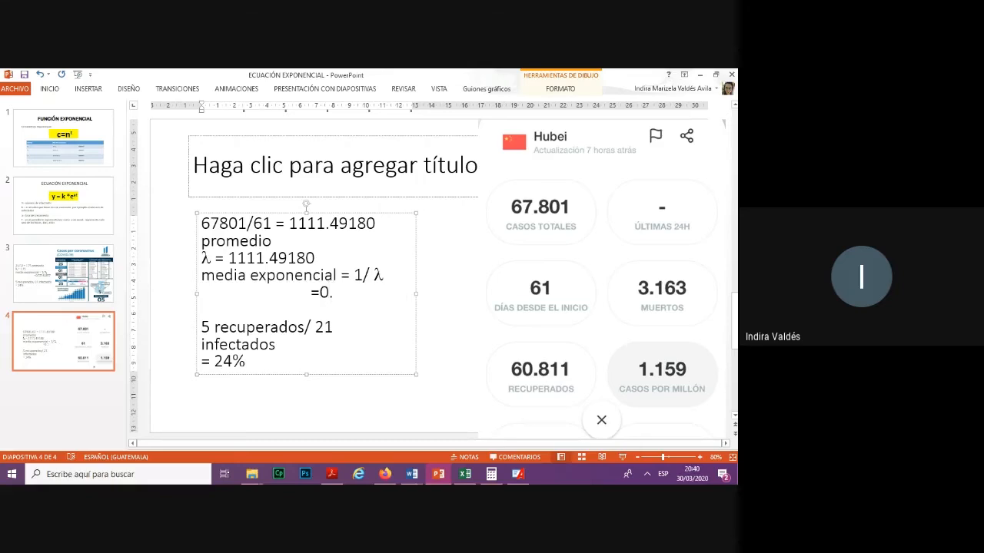
pyautogui.write('00089969')
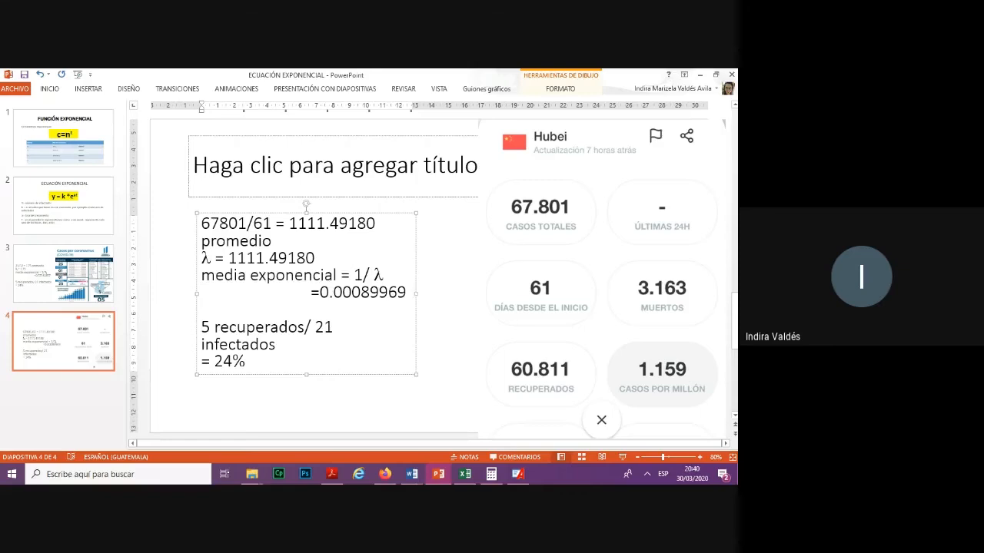
# Change the recovery ratio on the slide to 60811 recuperados / 67801 infectados
pyautogui.moveTo(211, 327); pyautogui.dragTo(200, 327)
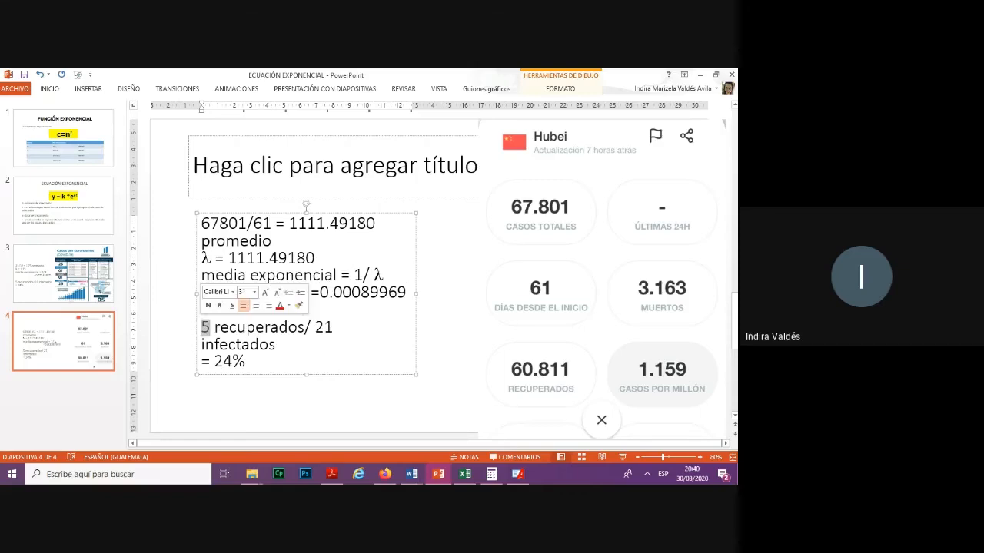
pyautogui.write('6081')
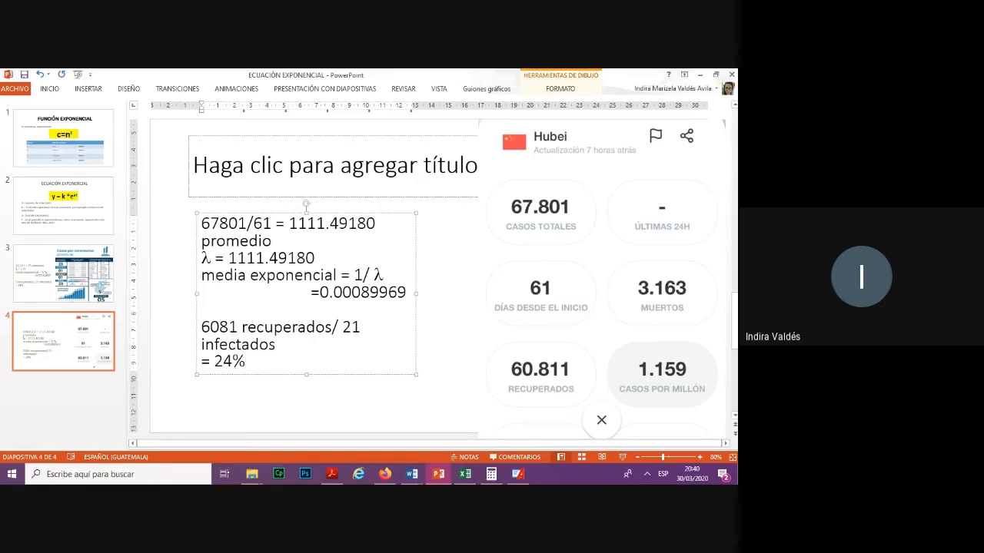
pyautogui.write('1')
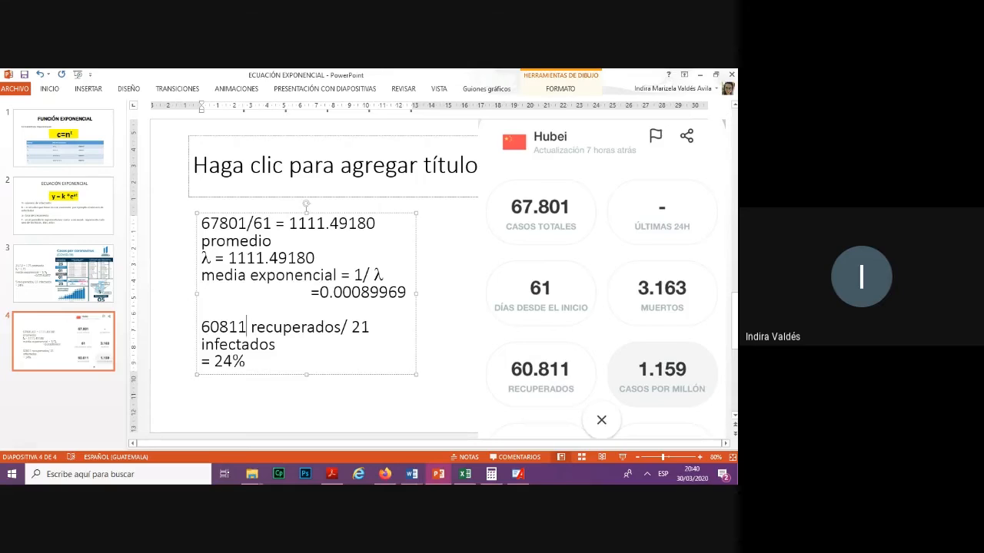
pyautogui.doubleClick(223, 224)
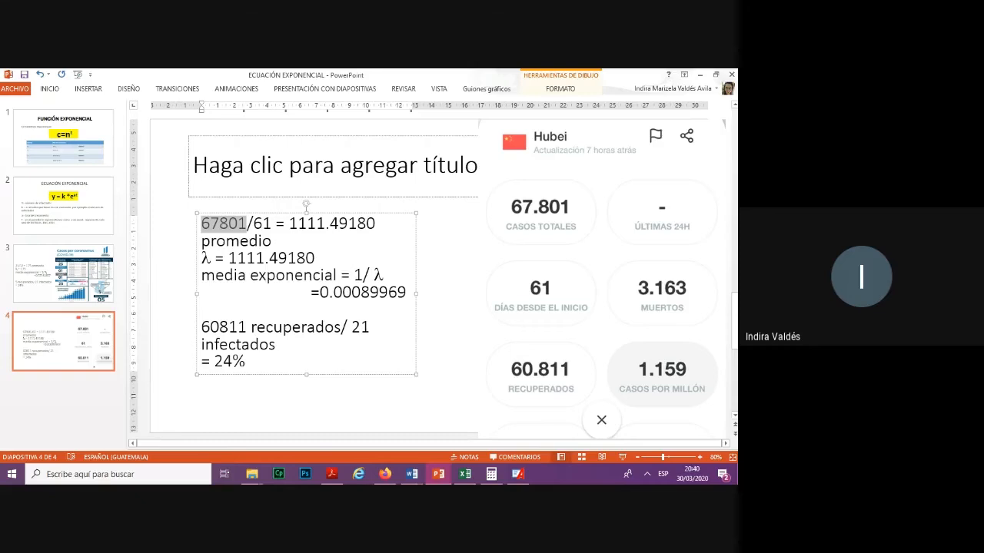
pyautogui.moveTo(370, 328); pyautogui.dragTo(352, 327)
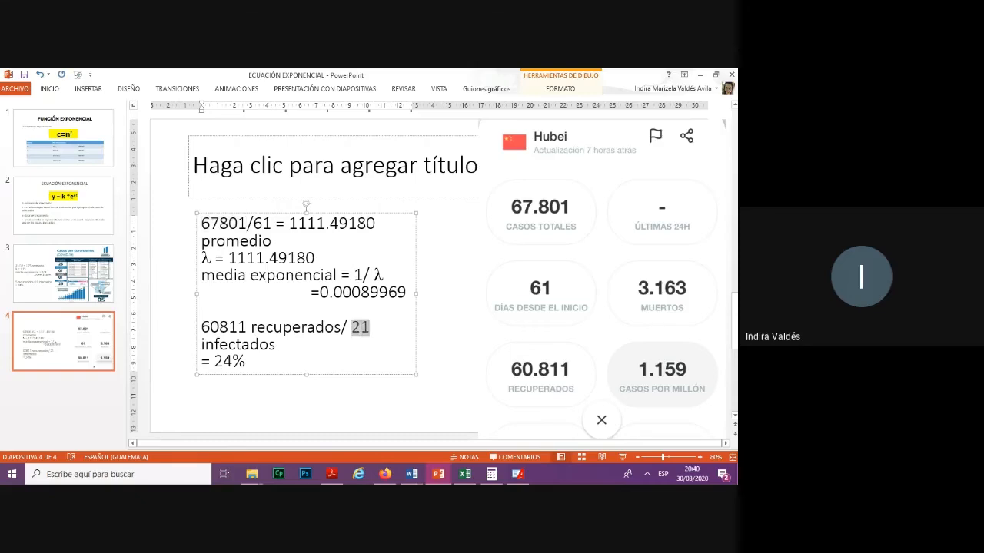
pyautogui.hotkey('ctrl', 'v')
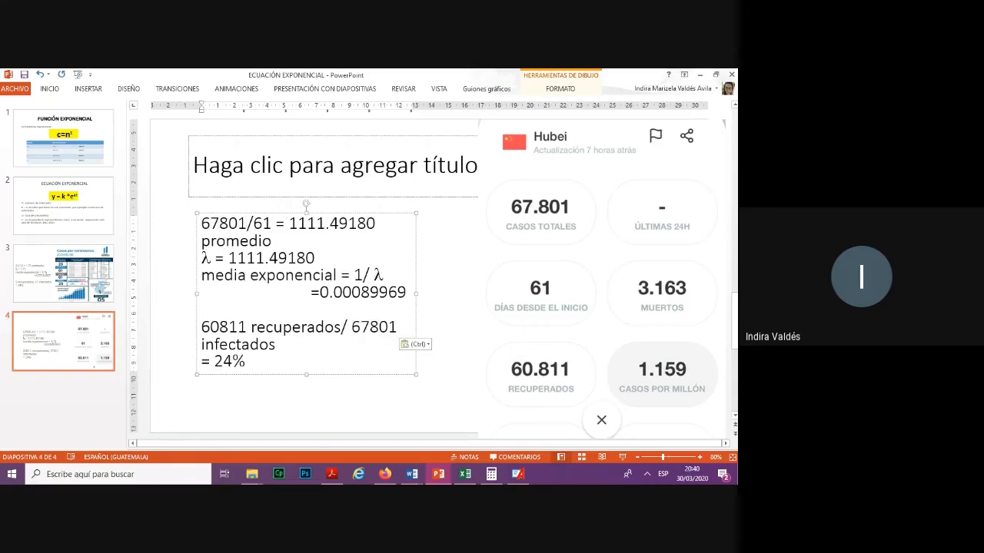
# Set the resulting recovery percentage on the slide to 90% and leave the text box
pyautogui.moveTo(233, 362); pyautogui.dragTo(215, 362)
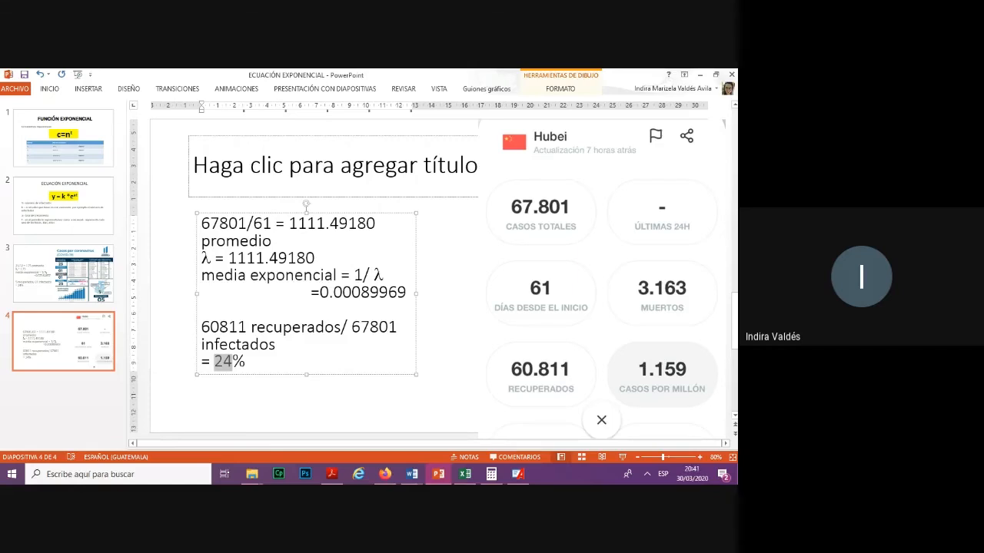
pyautogui.write('90')
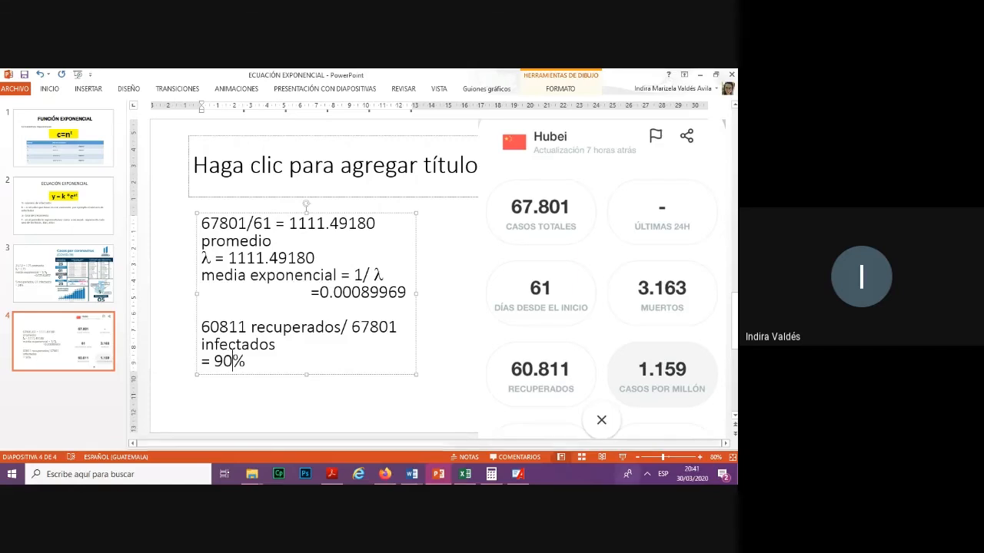
pyautogui.press('Escape')
pyautogui.press('Escape')
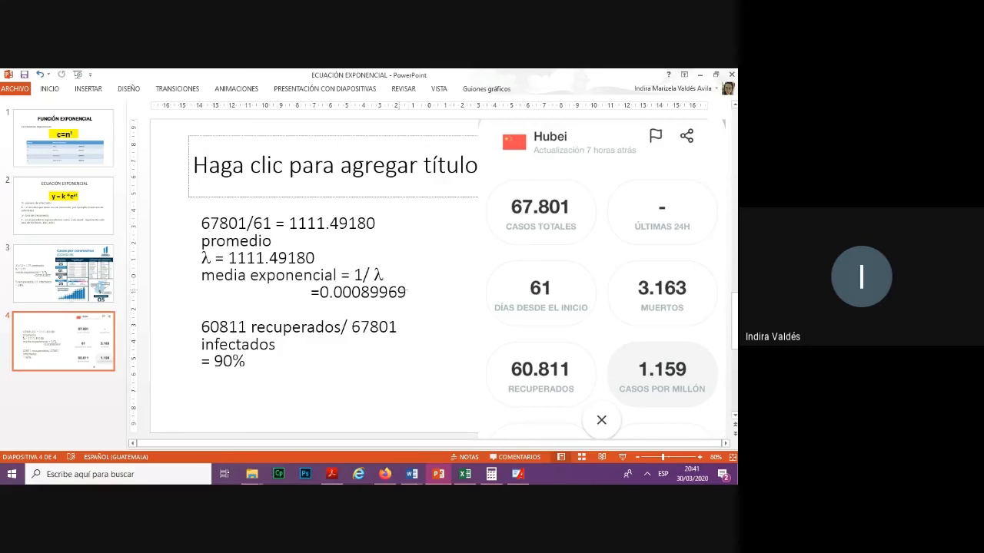
# Copy the exponential mean from the slide and, in Arena, set the Infectados Create module's time between arrivals value to 0.00089969
pyautogui.moveTo(406, 292); pyautogui.dragTo(311, 293)
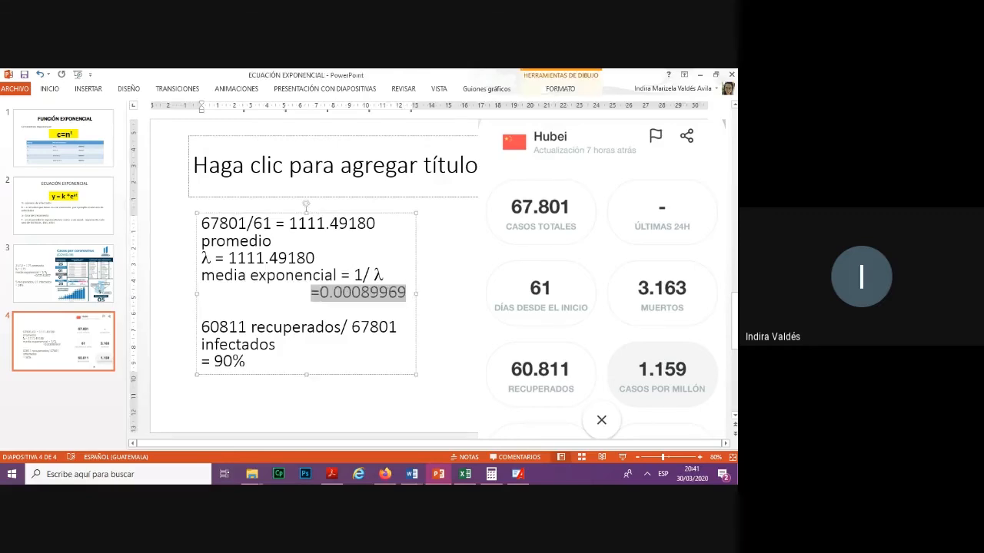
pyautogui.click(320, 292)
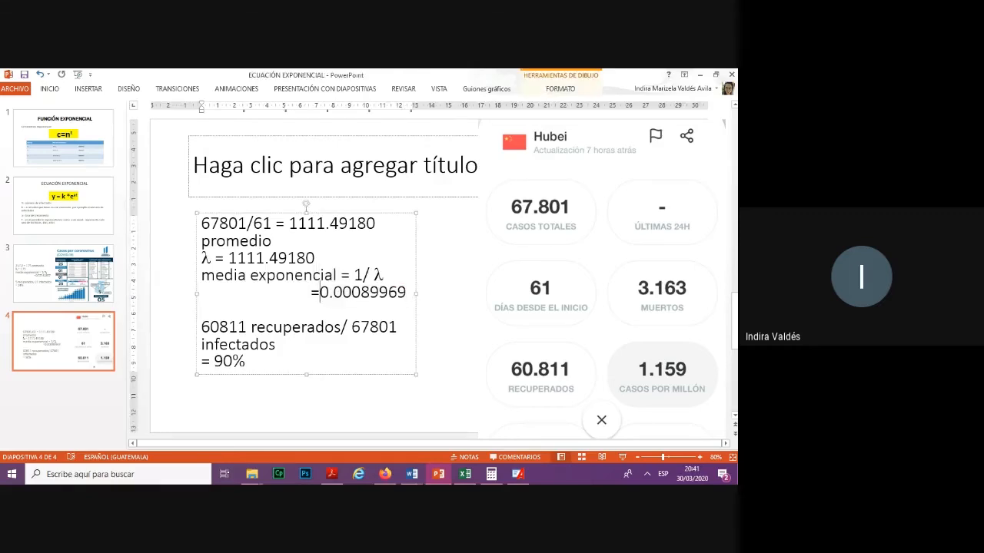
pyautogui.tripleClick(319, 292)
pyautogui.press('Escape')
pyautogui.press('Escape')
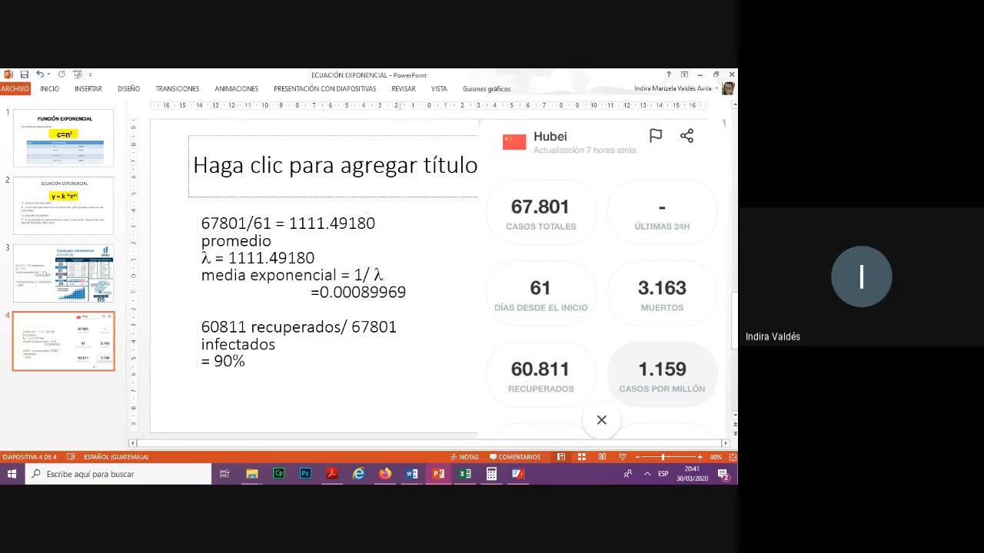
pyautogui.doubleClick(363, 293)
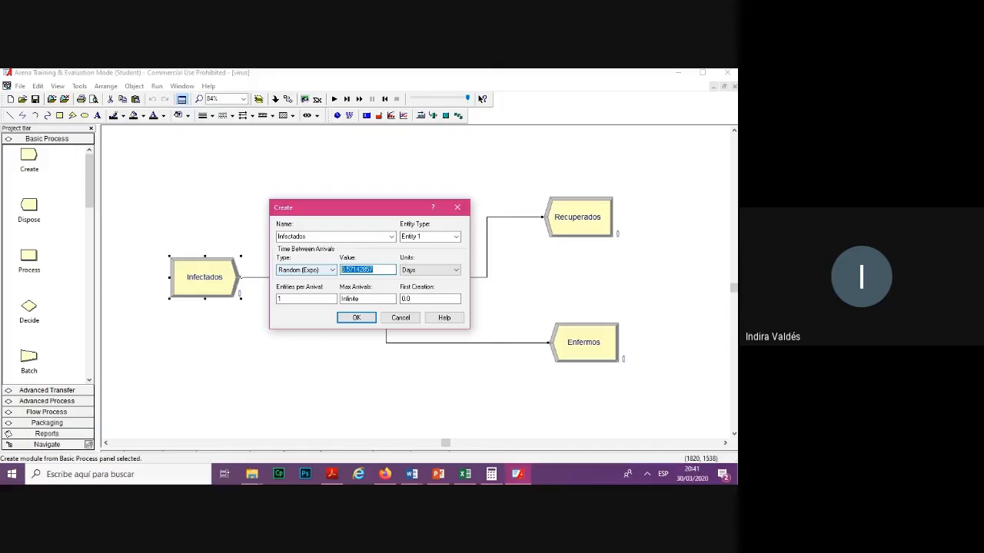
pyautogui.hotkey('ctrl', 'v')
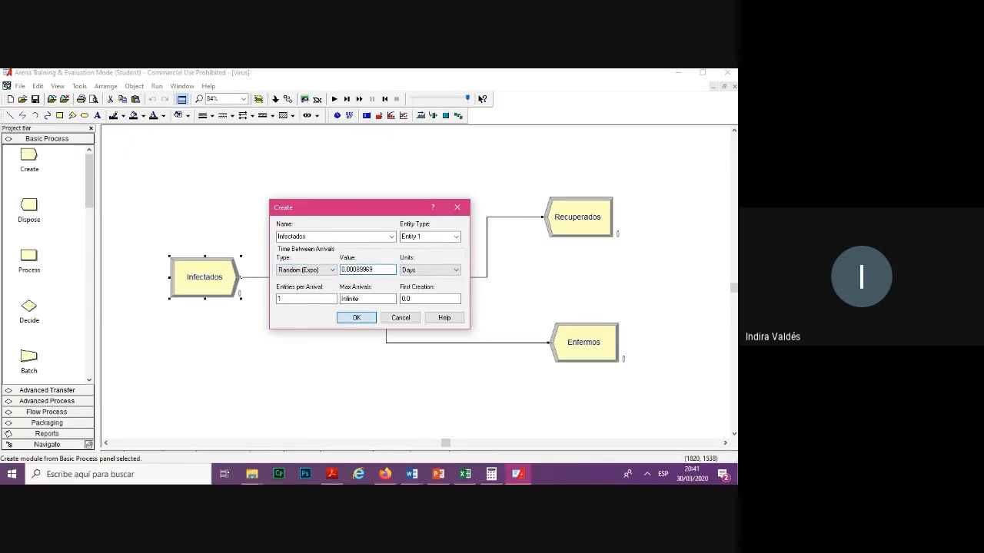
pyautogui.click(356, 317)
# Set the percent true of the estado Decide module to 90
pyautogui.doubleClick(384, 279)
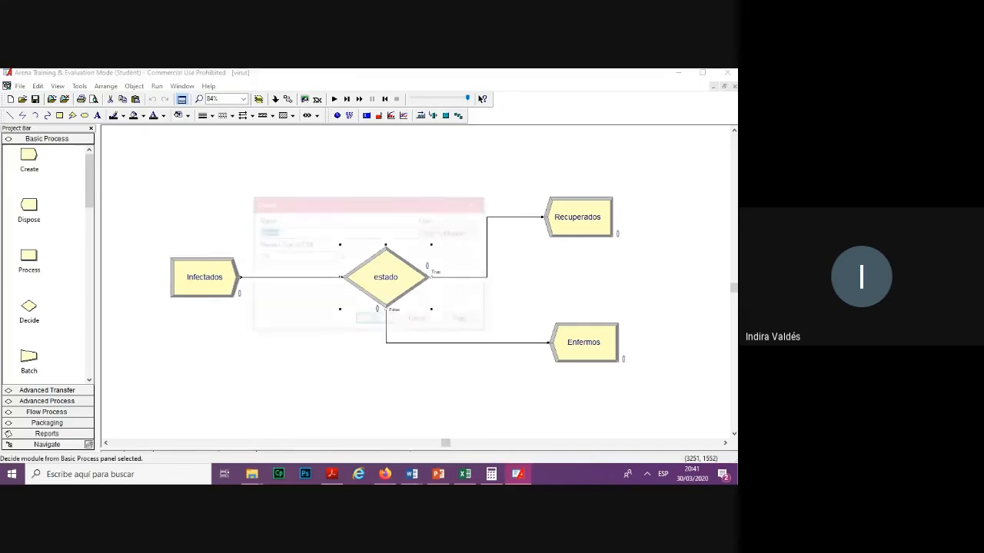
pyautogui.press('Tab')
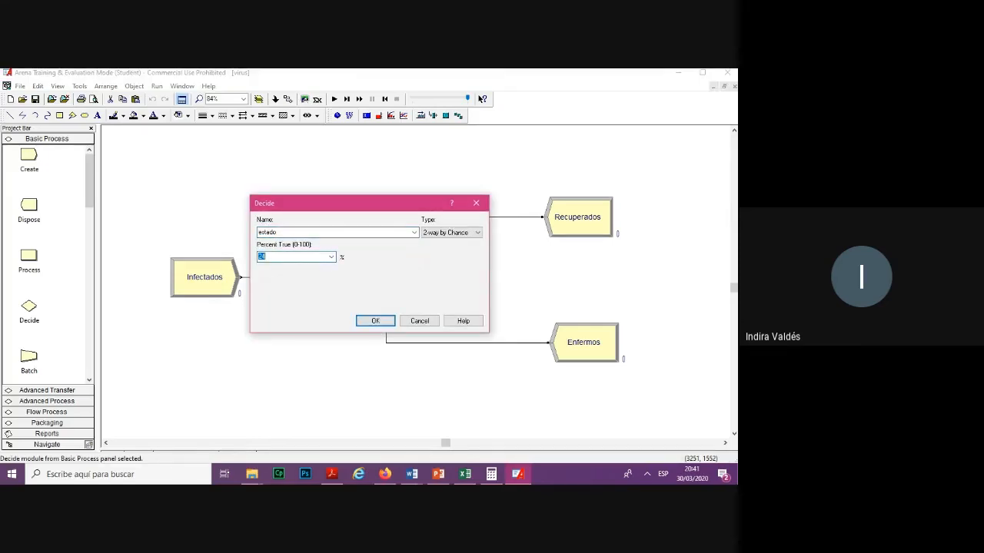
pyautogui.write('90')
pyautogui.press('Return')
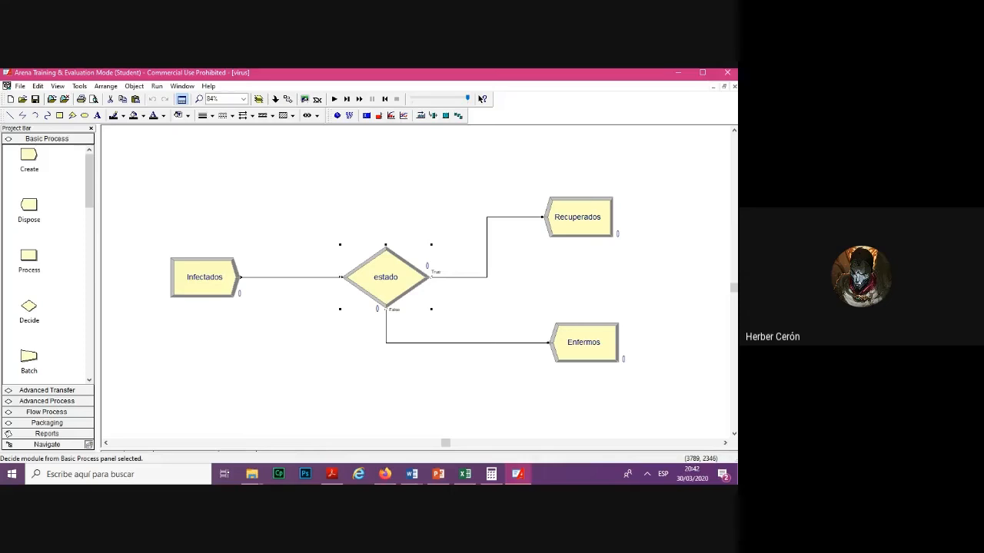
# Review the settings of the Infectados Create module and the estado Decide module
pyautogui.doubleClick(204, 277)
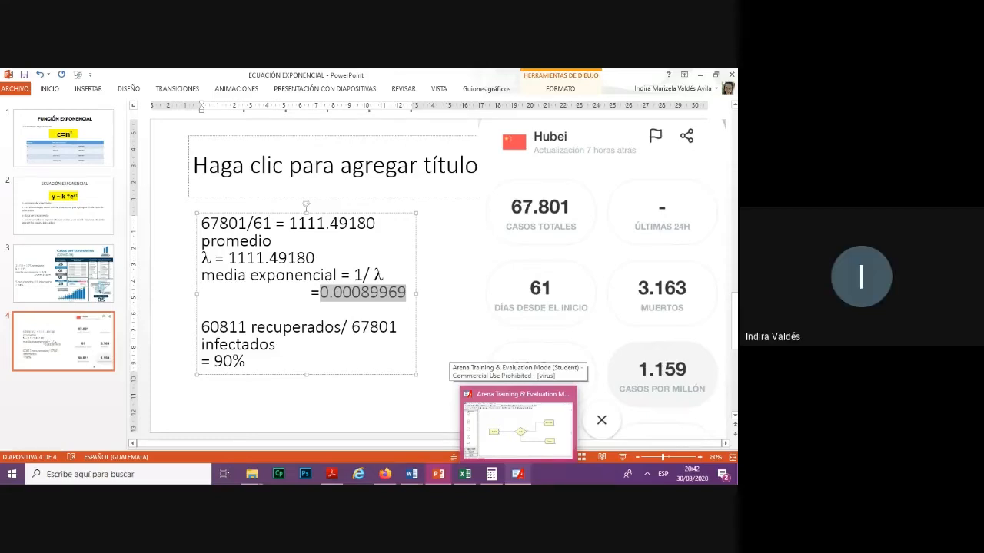
pyautogui.doubleClick(388, 257)
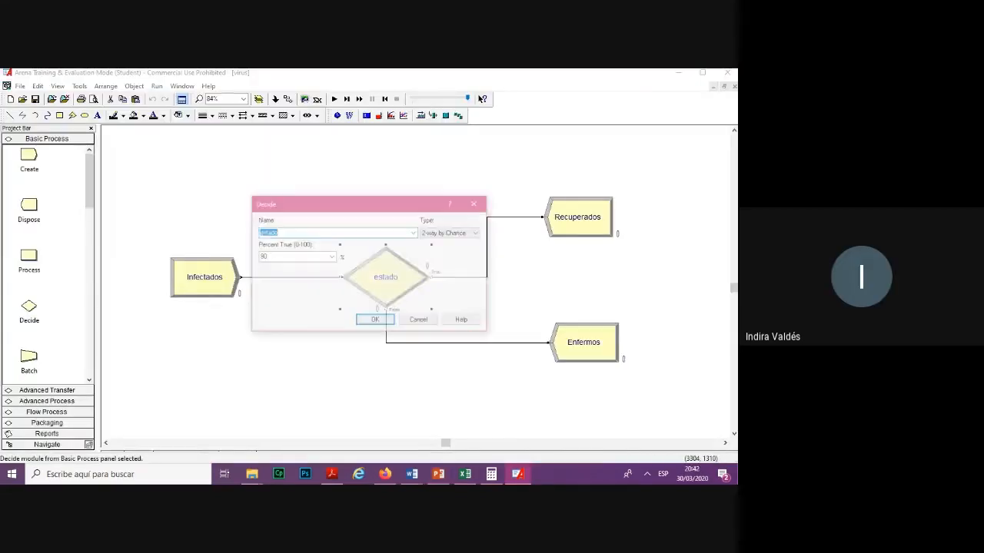
pyautogui.press('Return')
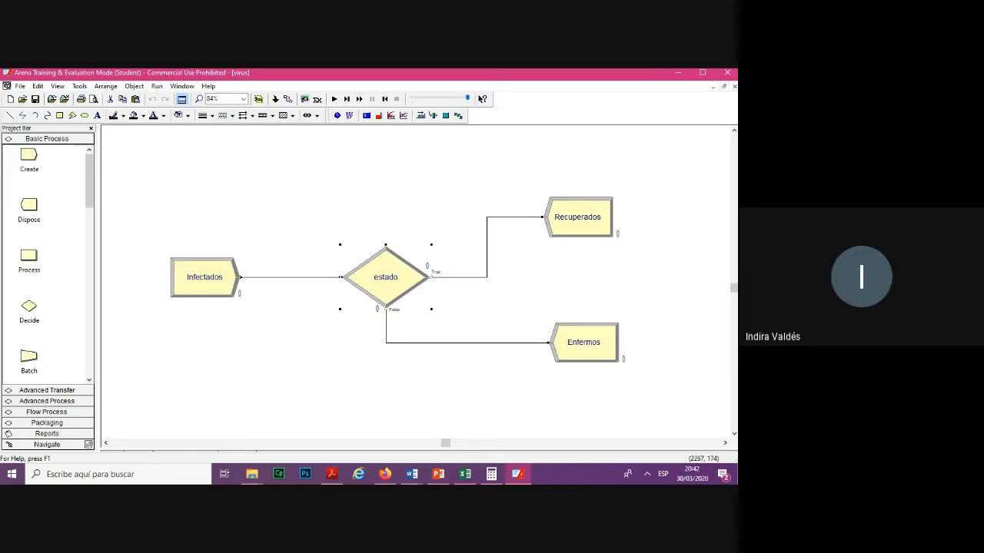
# In the run setup, set the replication length to 61 days and the number of replications to 1
pyautogui.click(157, 86)
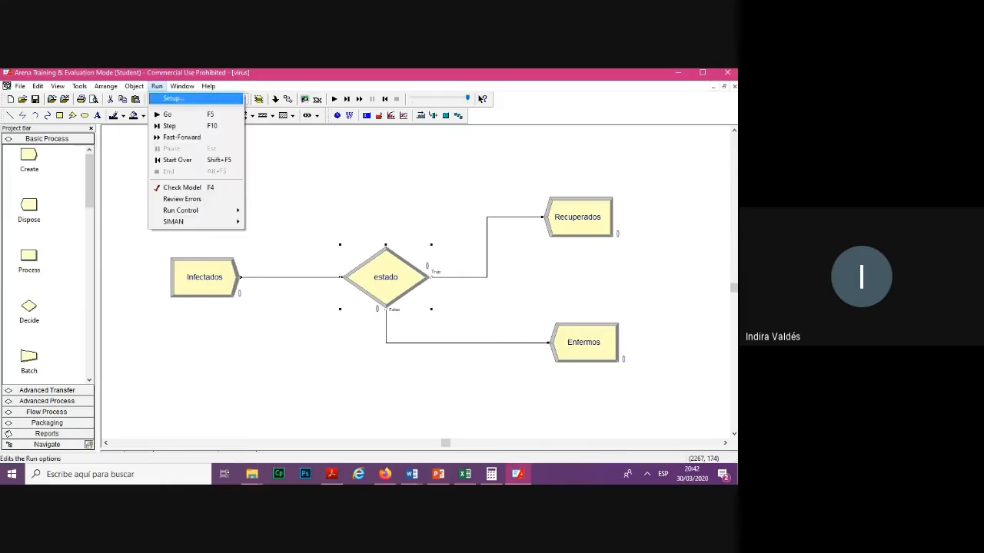
pyautogui.press('Return')
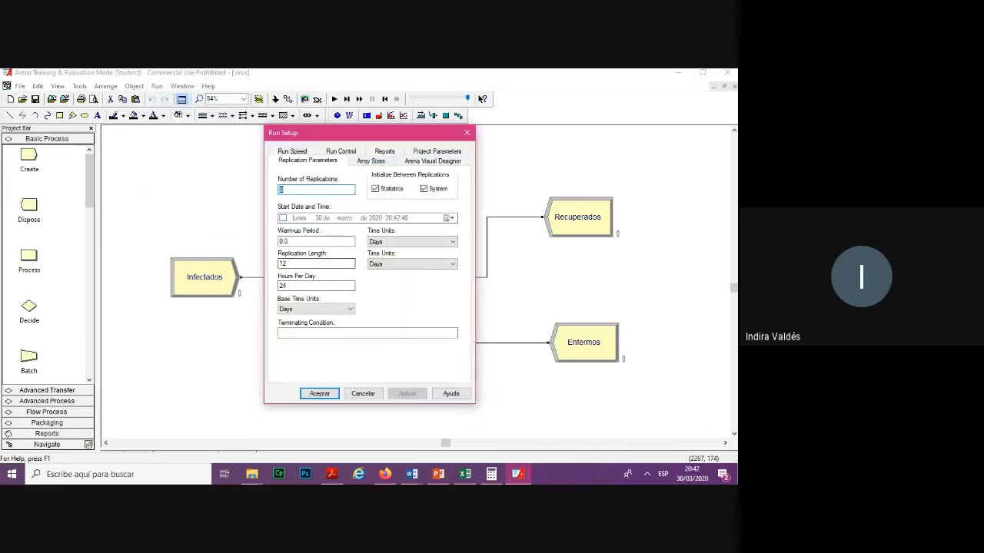
pyautogui.click(316, 263)
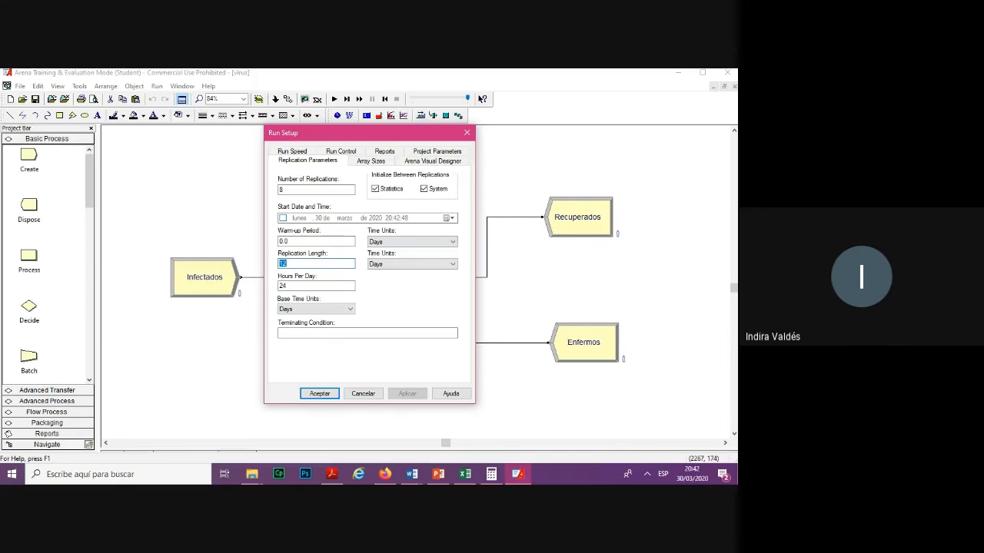
pyautogui.write('64')
pyautogui.write('1')
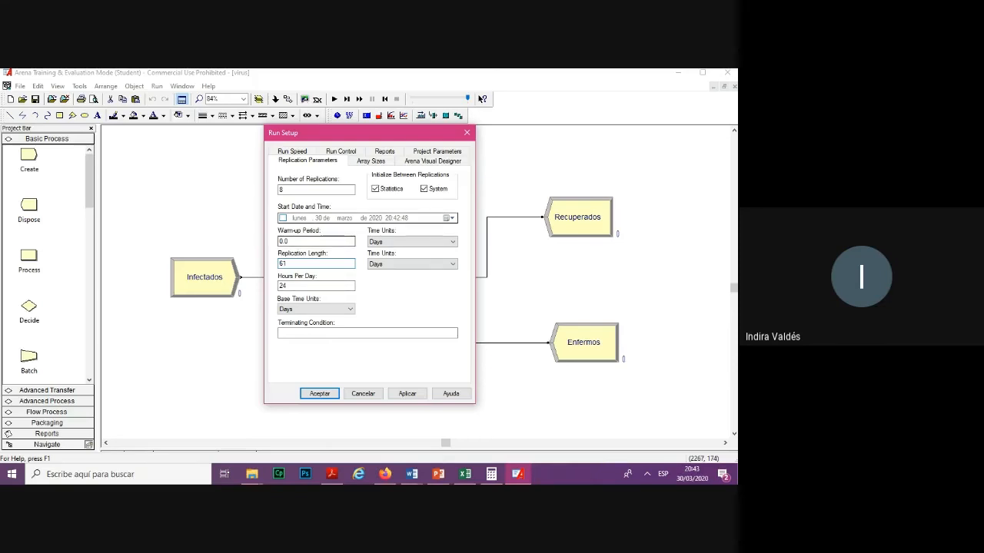
pyautogui.click(282, 189)
pyautogui.click(408, 394)
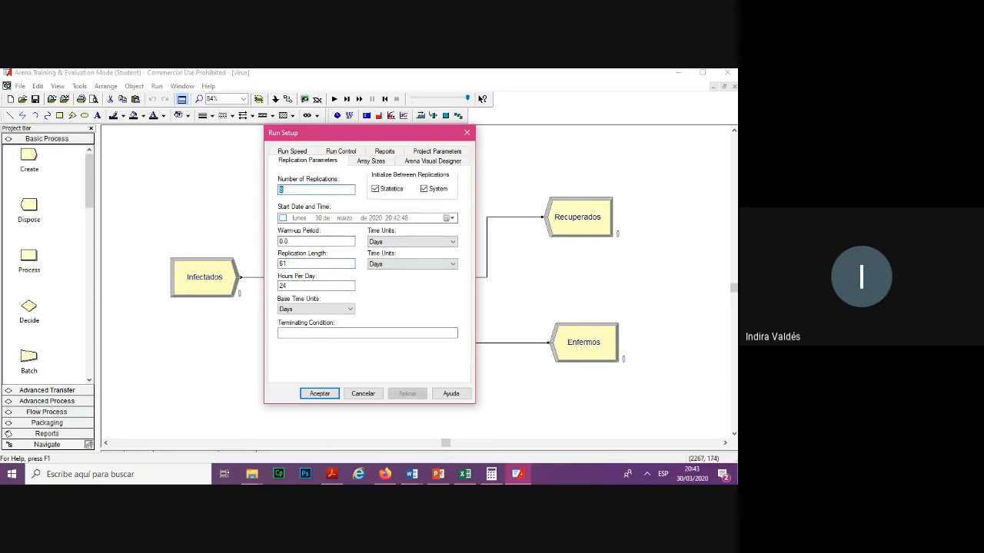
pyautogui.write('1')
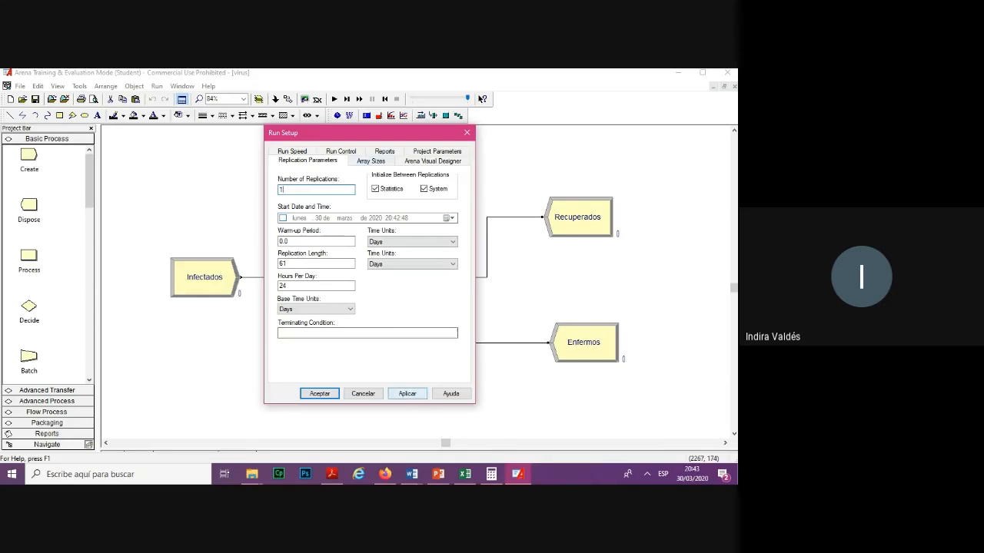
pyautogui.hotkey('alt', 'a')
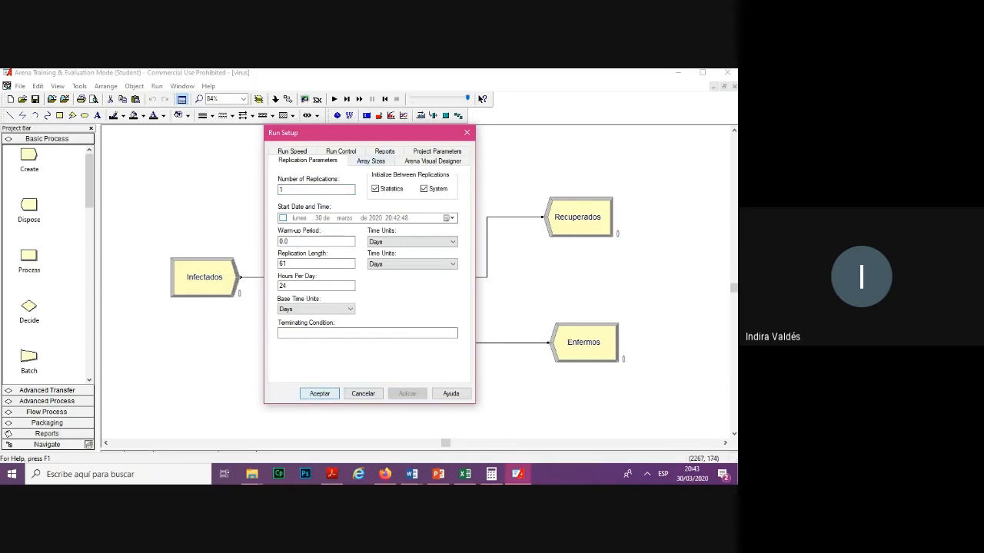
pyautogui.press('Return')
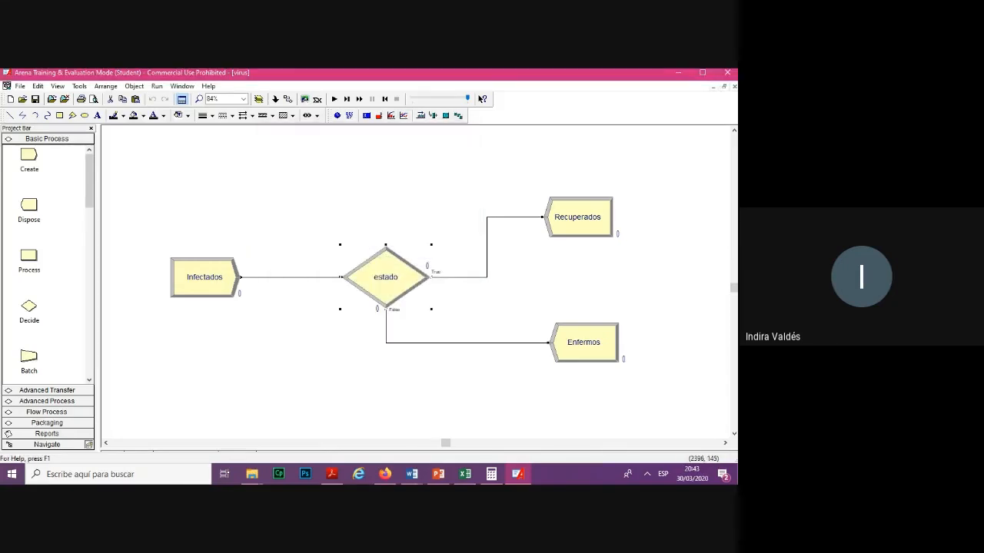
# Run the virus simulation to completion, decline the results report, and end the run
pyautogui.click(343, 115)
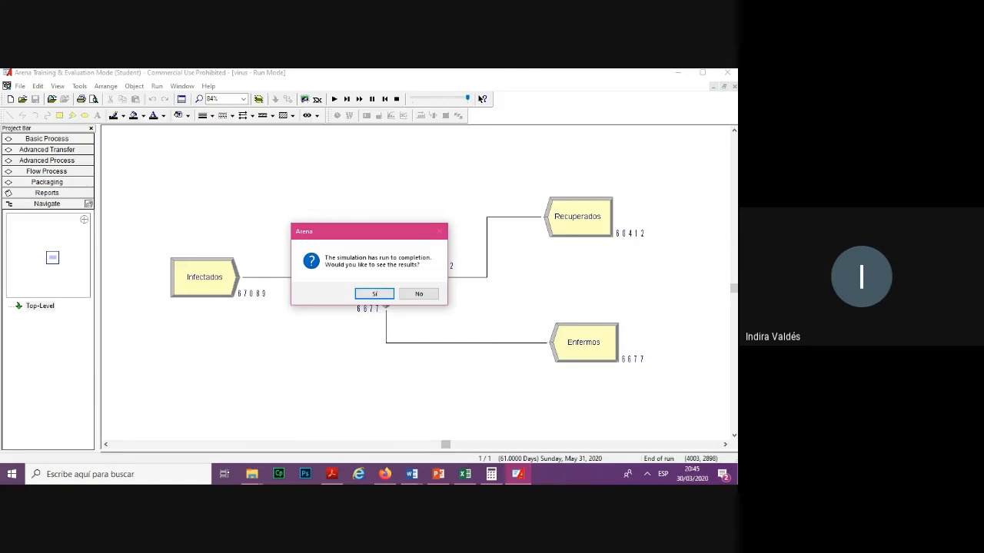
pyautogui.click(419, 294)
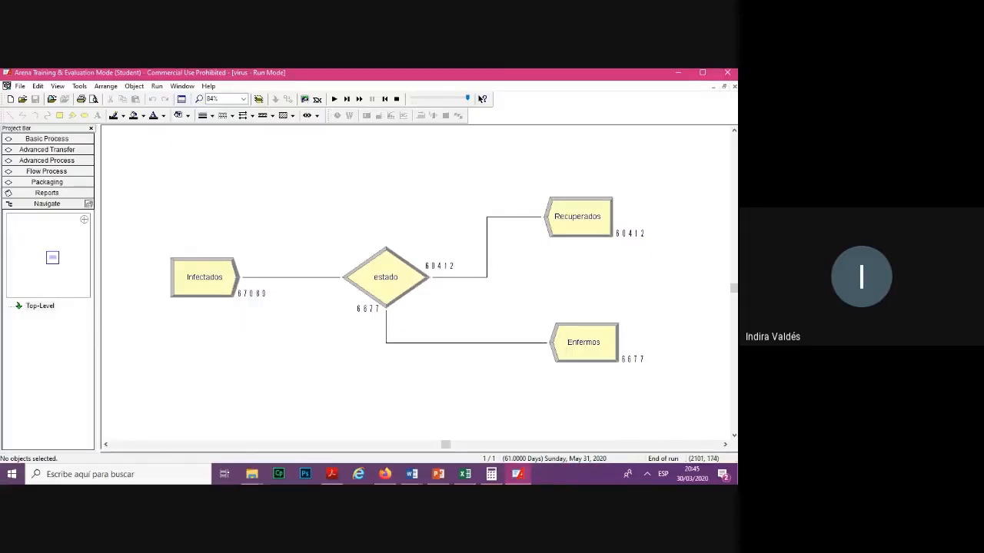
pyautogui.click(396, 98)
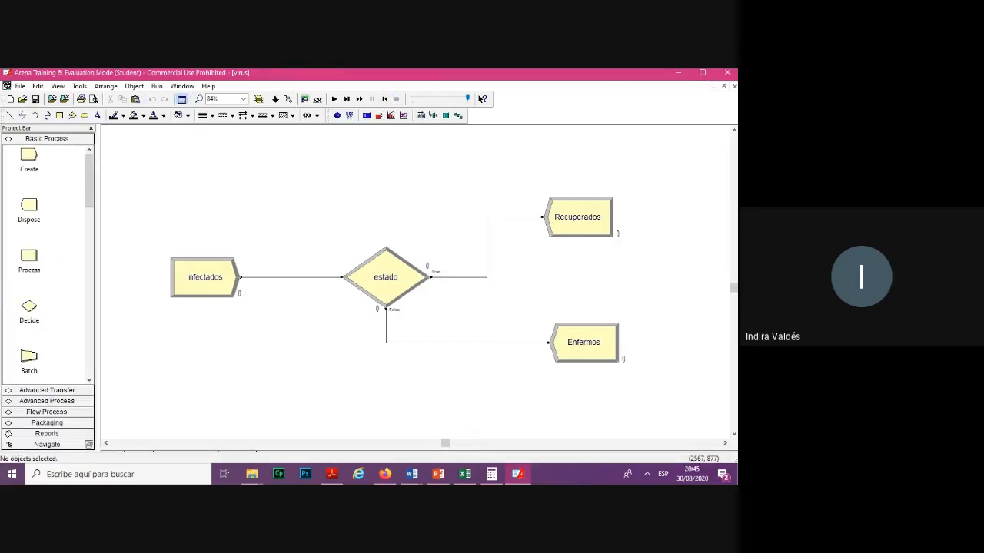
pyautogui.click(157, 86)
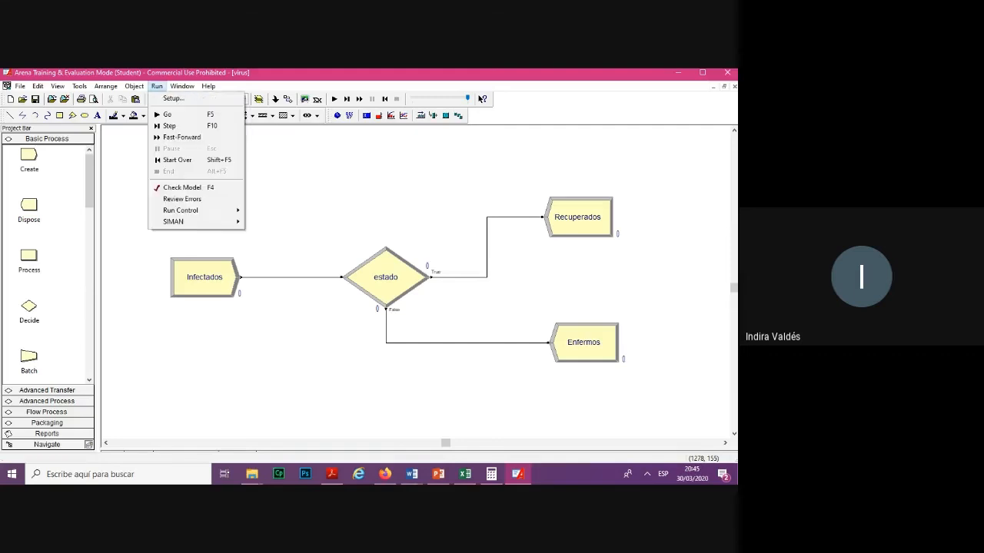
pyautogui.click(173, 98)
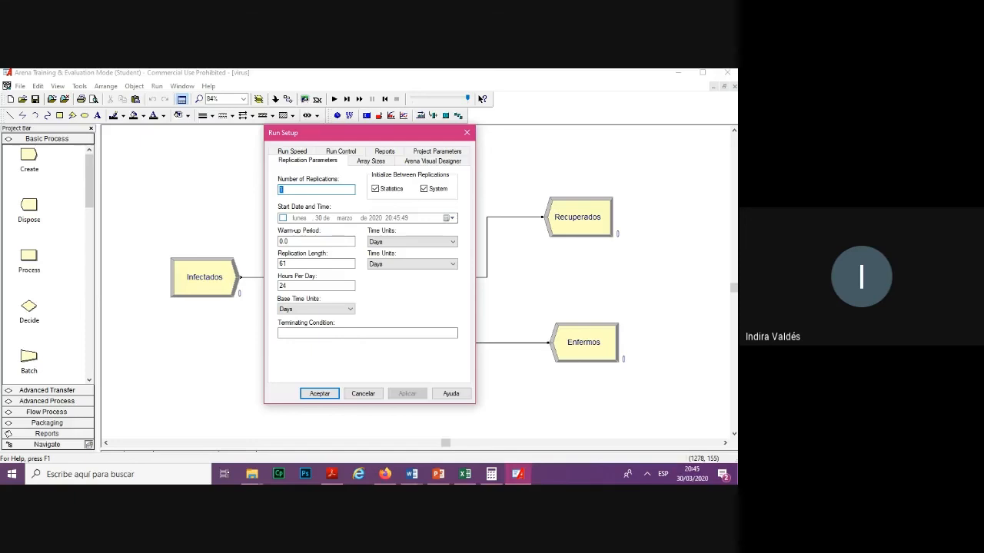
pyautogui.write('8')
pyautogui.moveTo(369, 132); pyautogui.dragTo(560, 120)
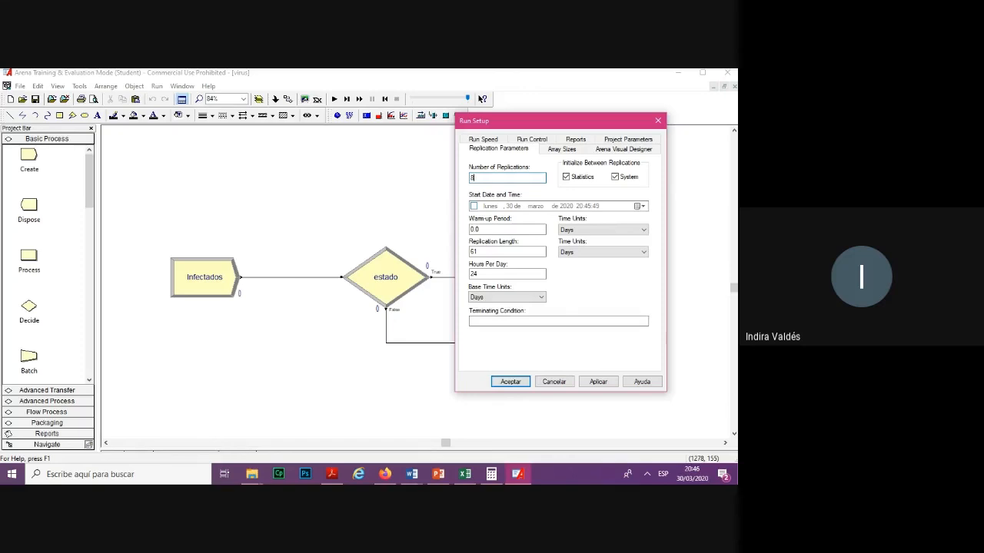
pyautogui.click(553, 382)
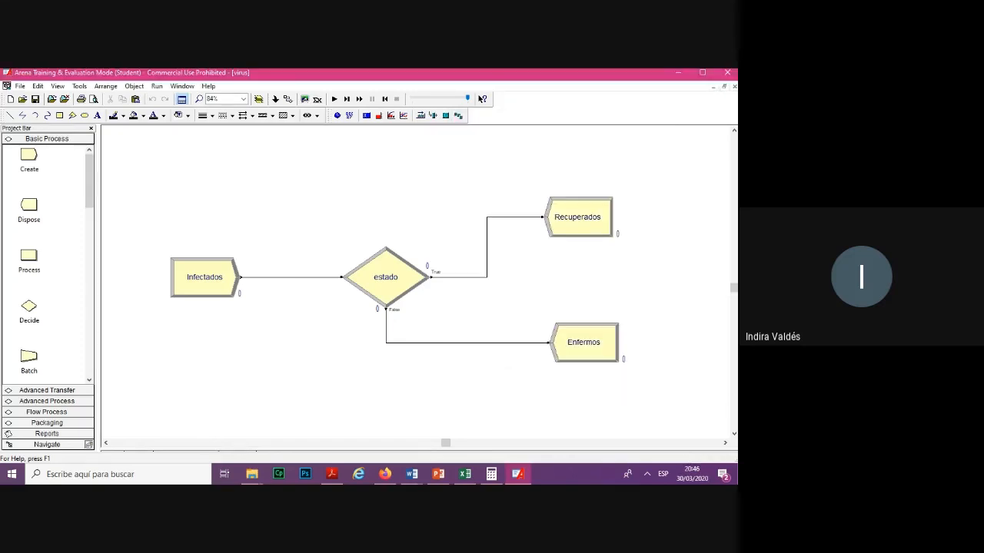